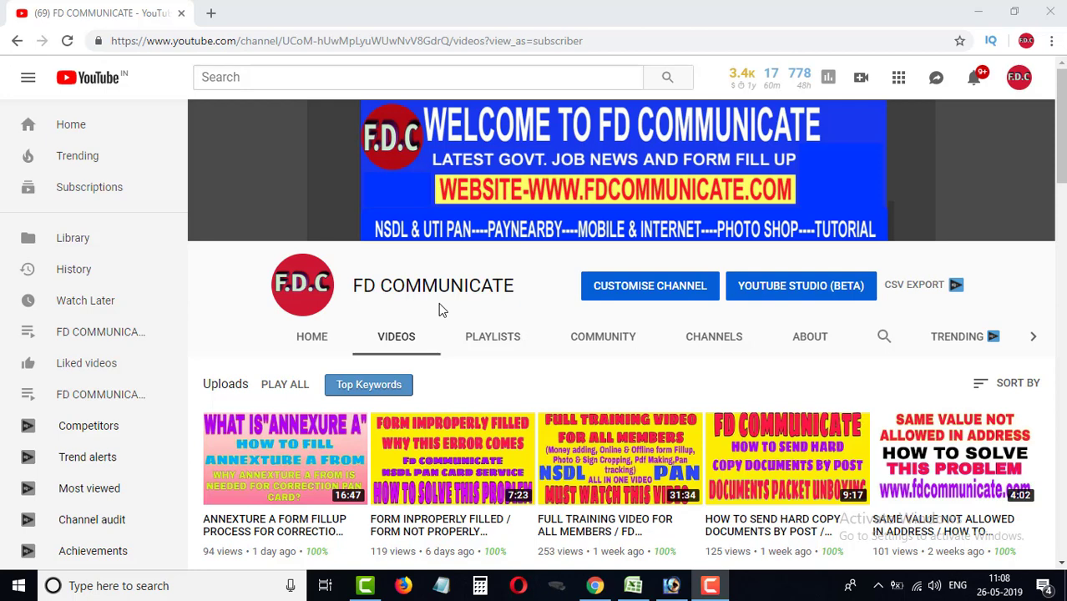
- Switch from the YouTube channel page to the empty Photoshop window via the taskbar
click(674, 589)
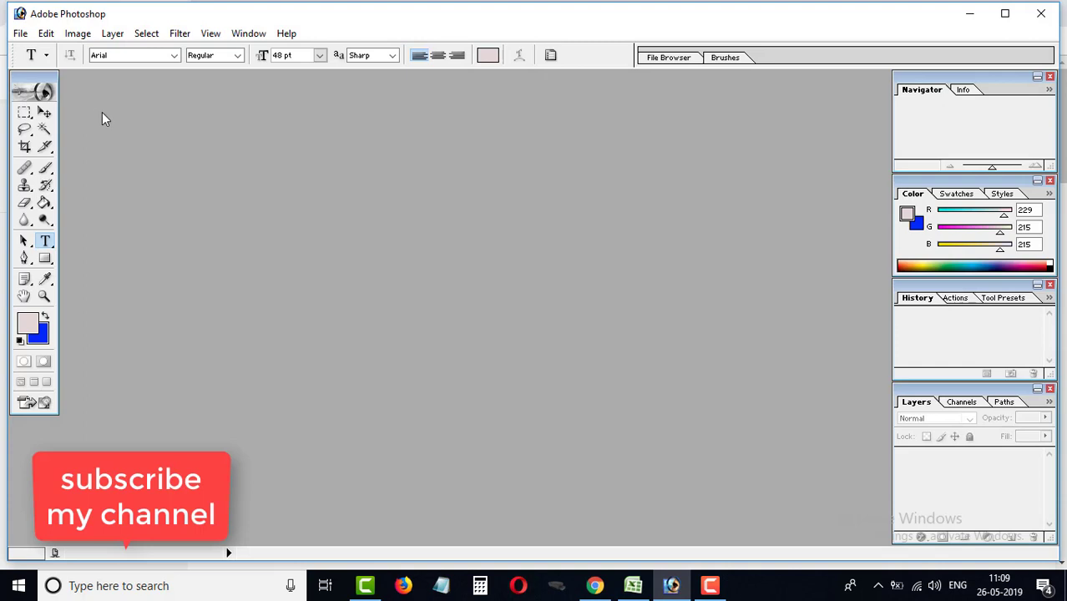
- Open the DSCN0001 photo from the Desktop with File > Open
click(21, 35)
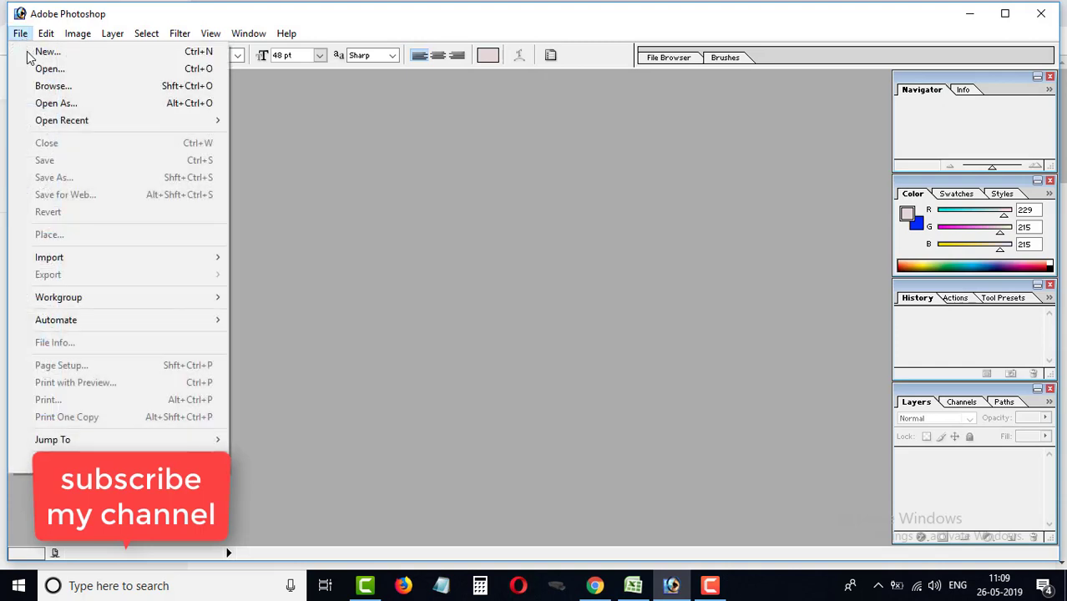
click(58, 73)
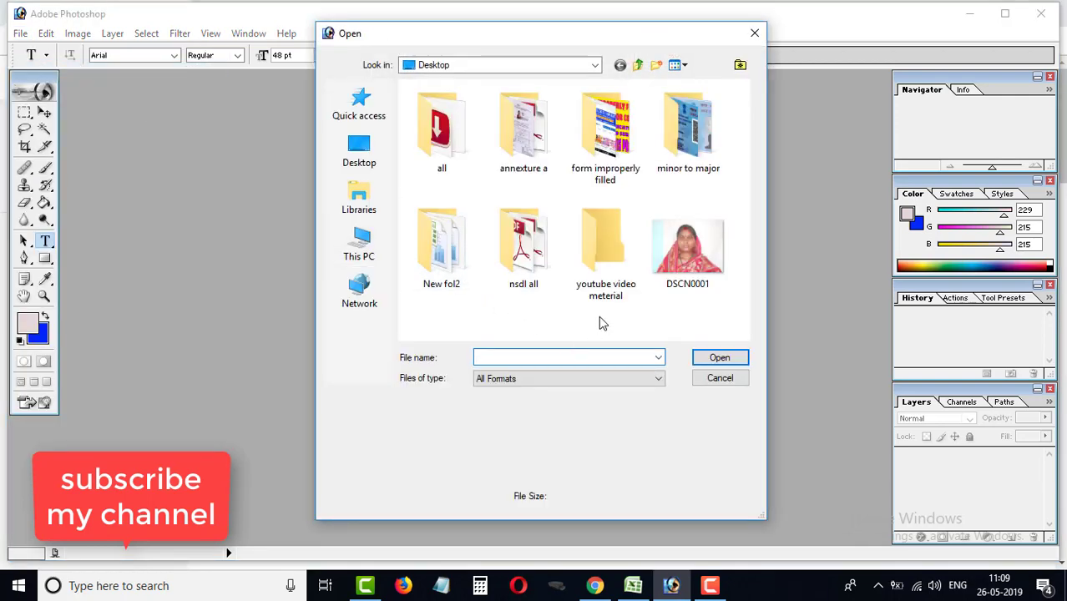
click(689, 250)
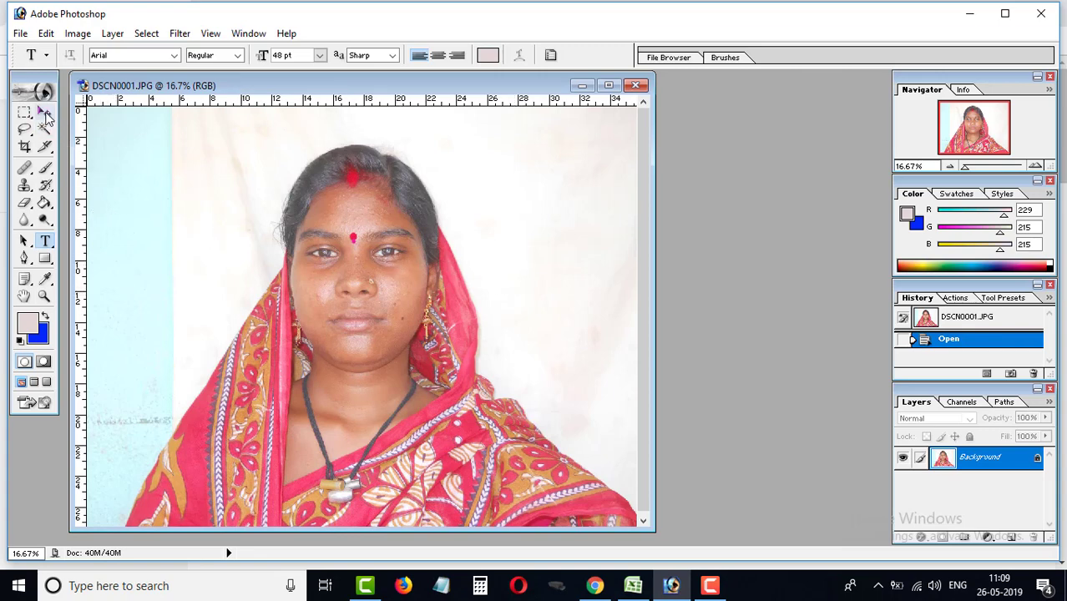
- Set the Crop tool to Width 2.5 cm, Height 3.5 cm, Resolution 300 pixels/inch
click(44, 112)
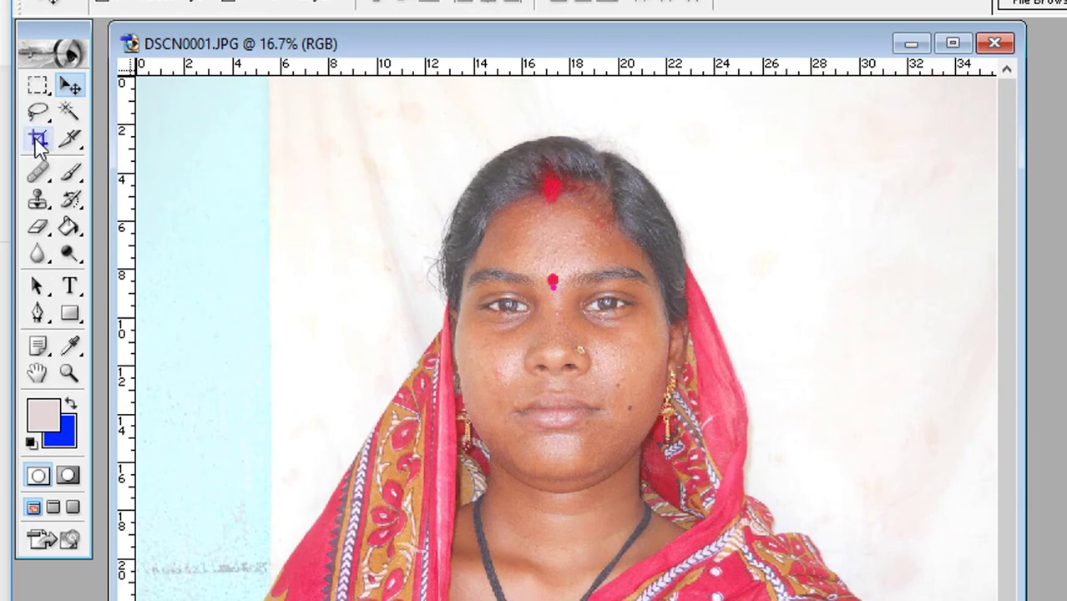
click(37, 140)
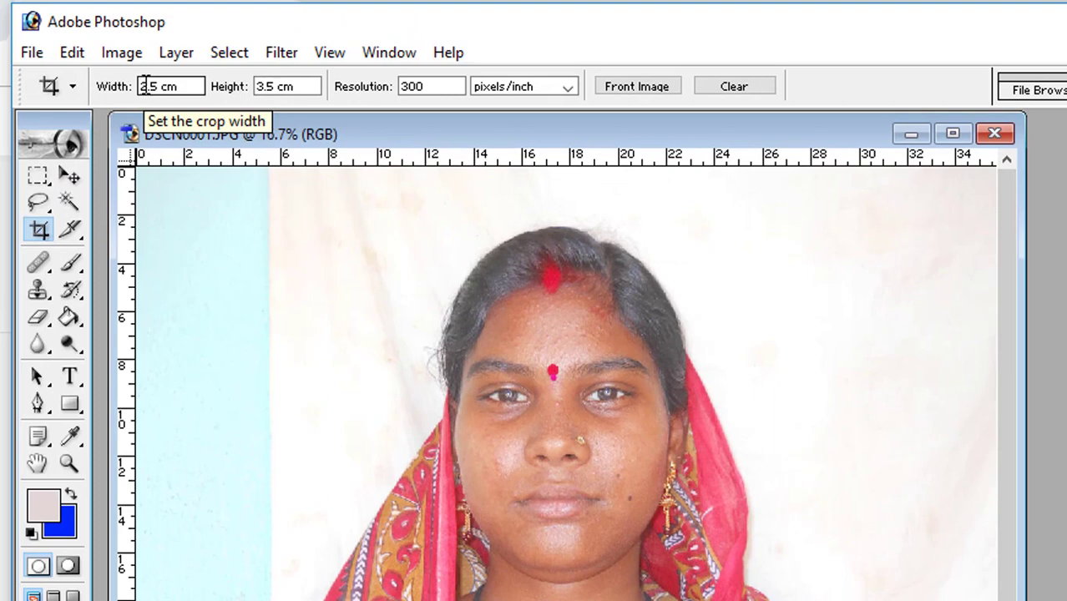
drag(145, 86, 185, 89)
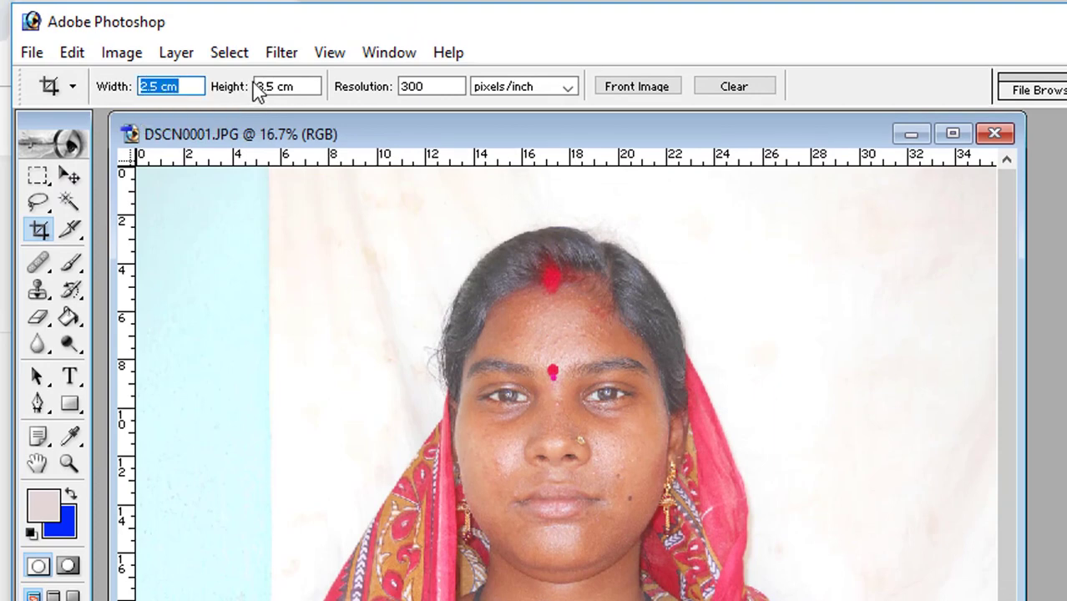
click(297, 88)
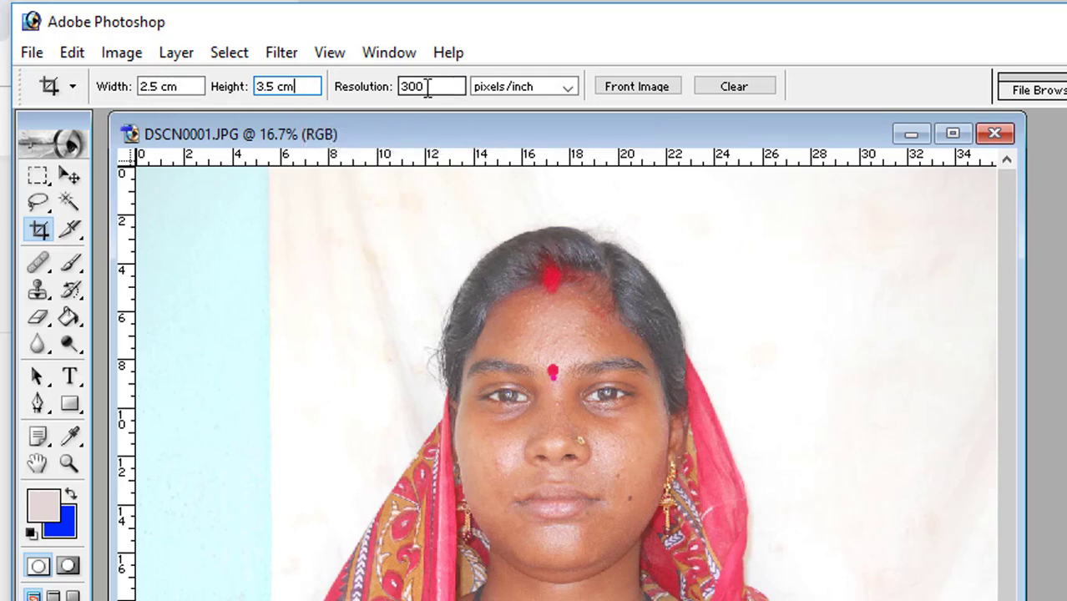
drag(423, 87, 403, 87)
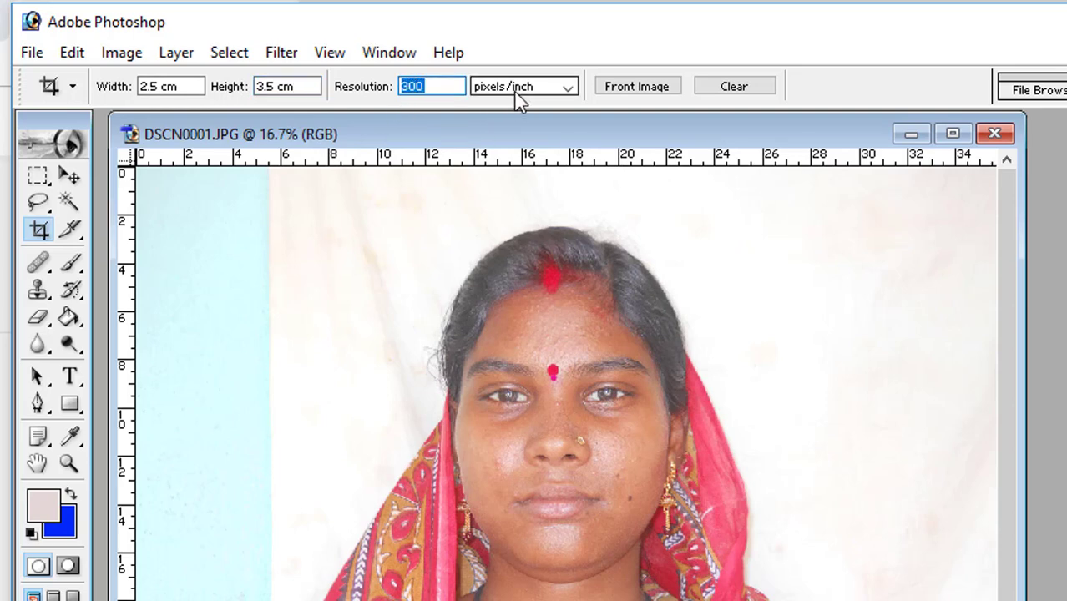
click(569, 95)
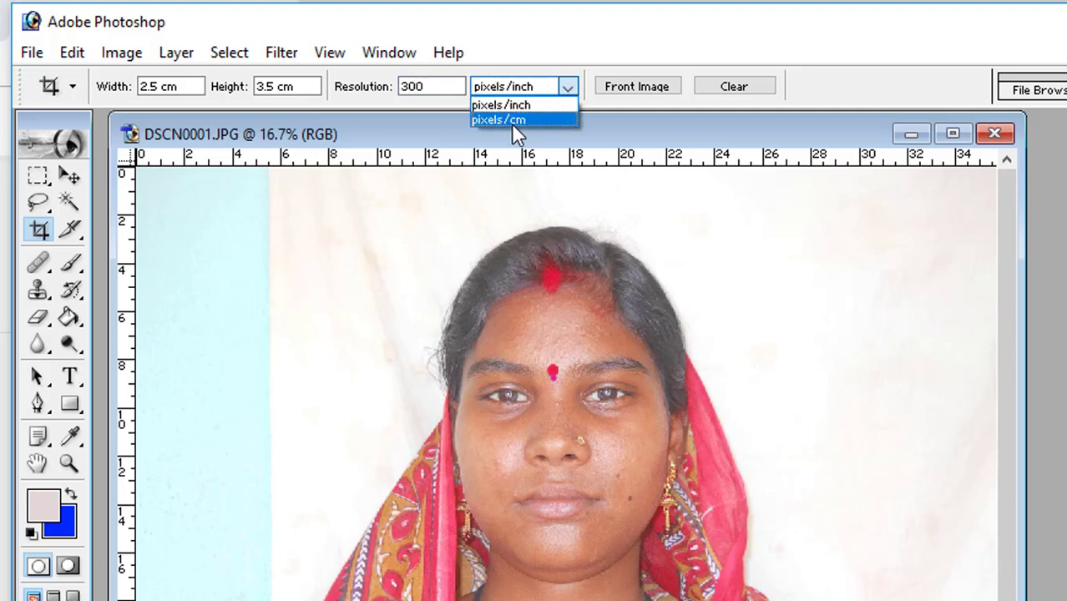
click(525, 105)
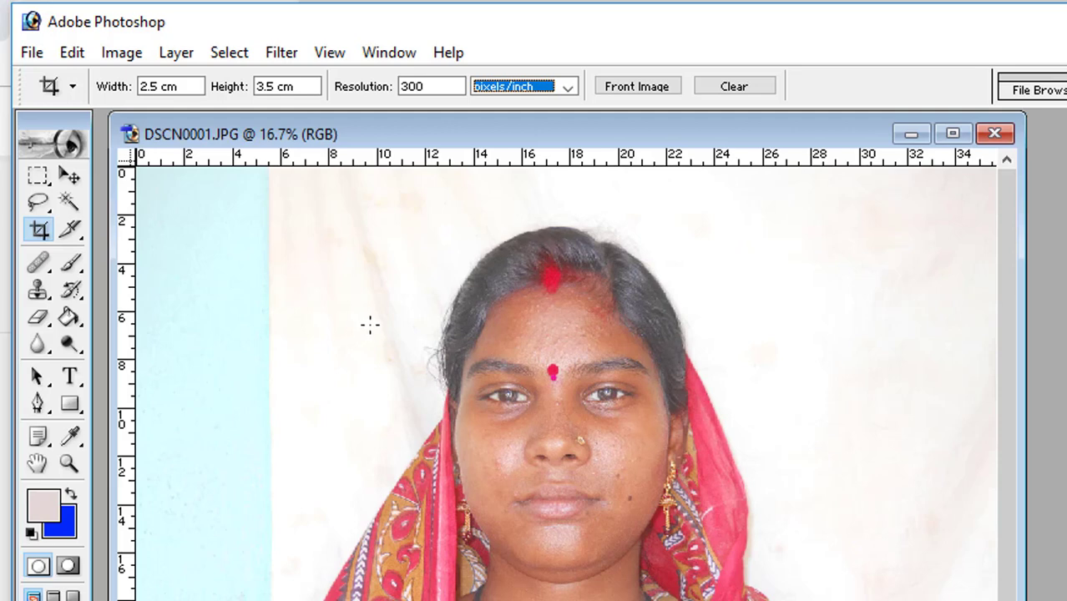
click(39, 233)
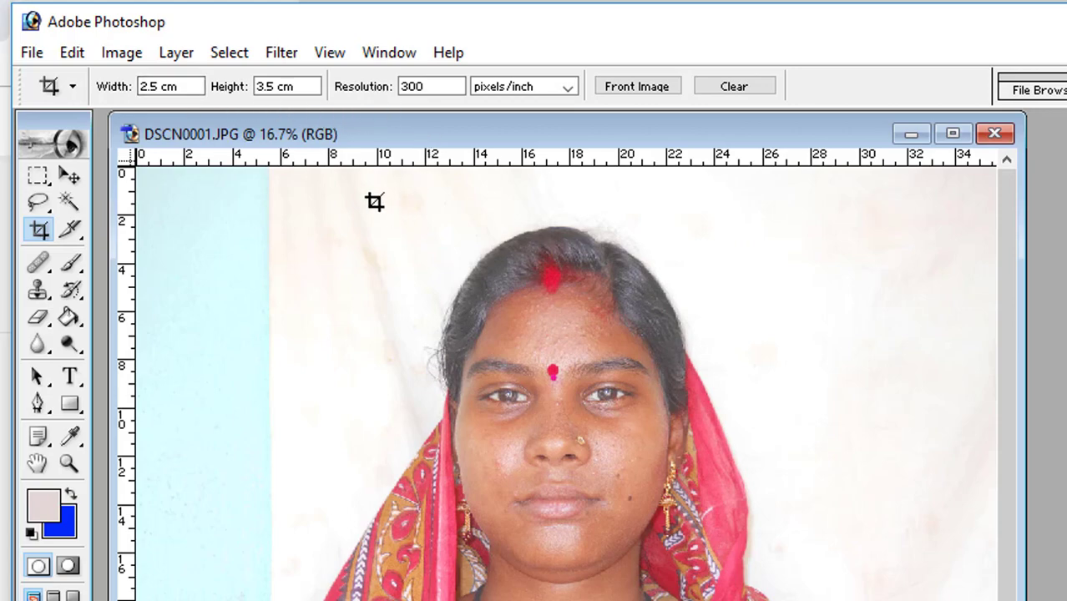
- Frame the head and shoulders with the crop box, nudge it into place, and apply the crop
drag(362, 184, 657, 591)
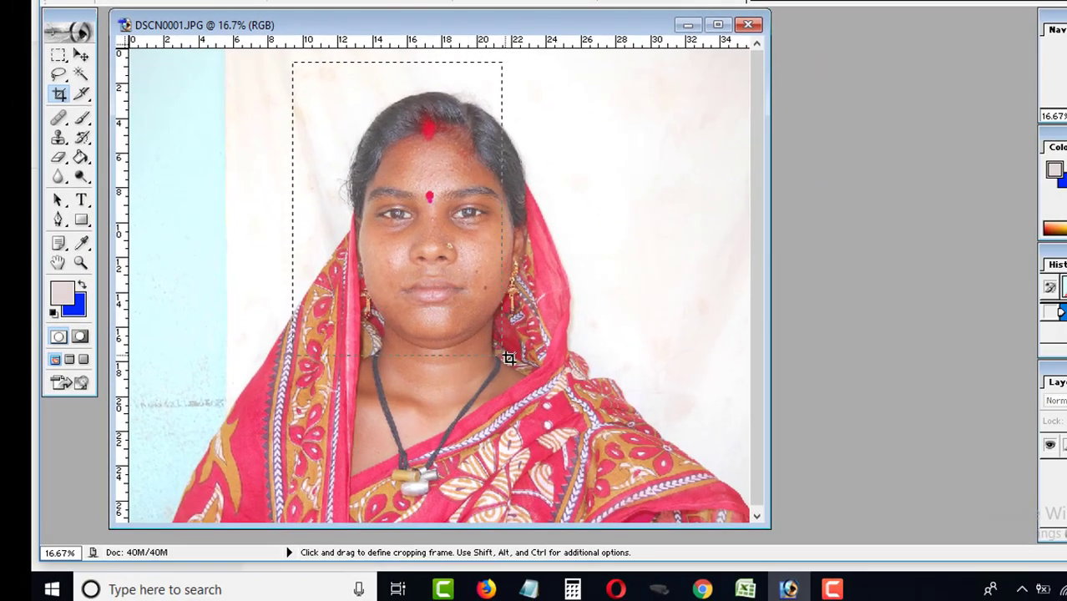
mouse_move(519, 365)
mouse_down()
mouse_move(633, 504)
mouse_move(655, 514)
mouse_up()
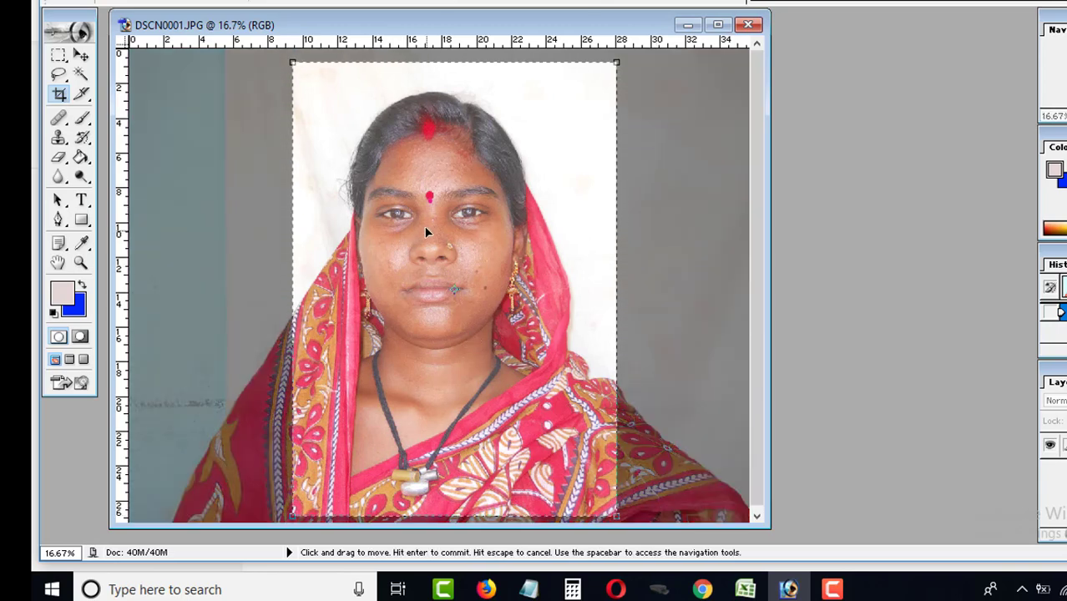
key(Left)
key(Left)
key(Left)
key(Left)
key(Left)
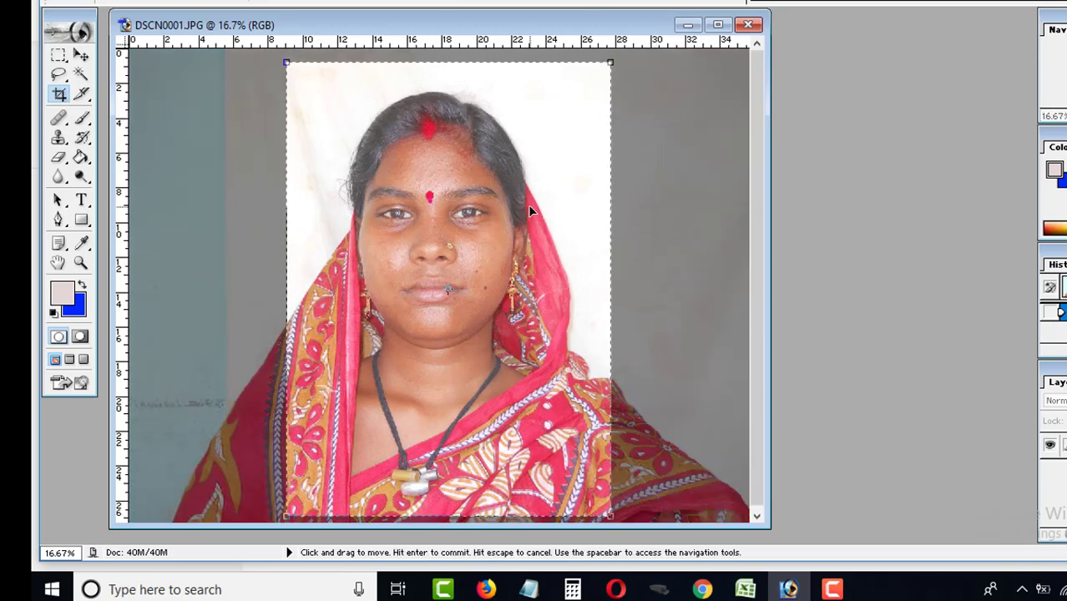
key(Left)
key(Left)
key(Left)
key(Left)
key(Left)
key(Left)
key(Left)
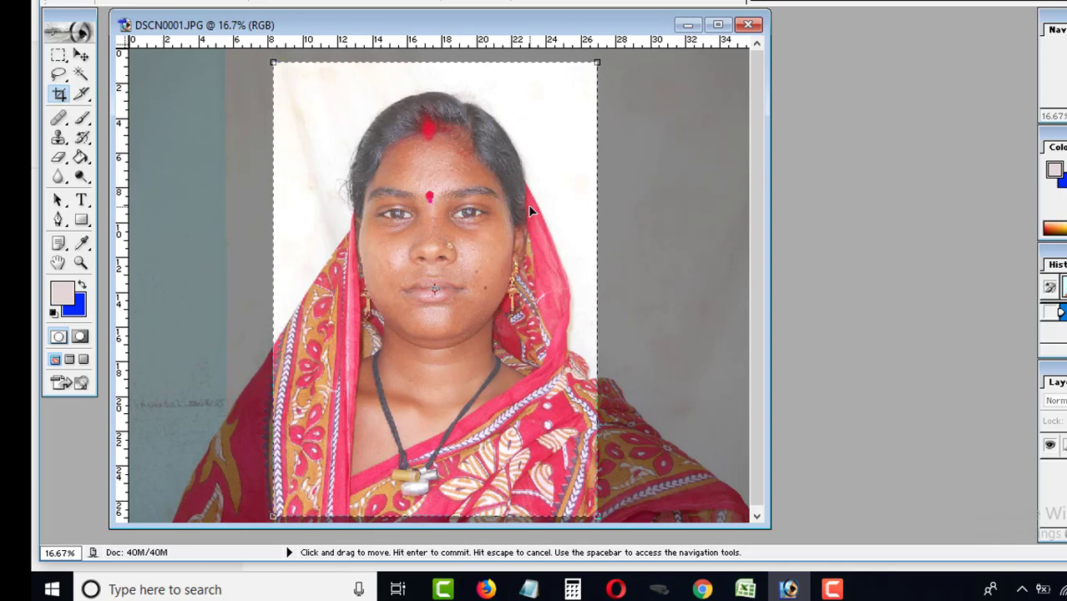
key(Left)
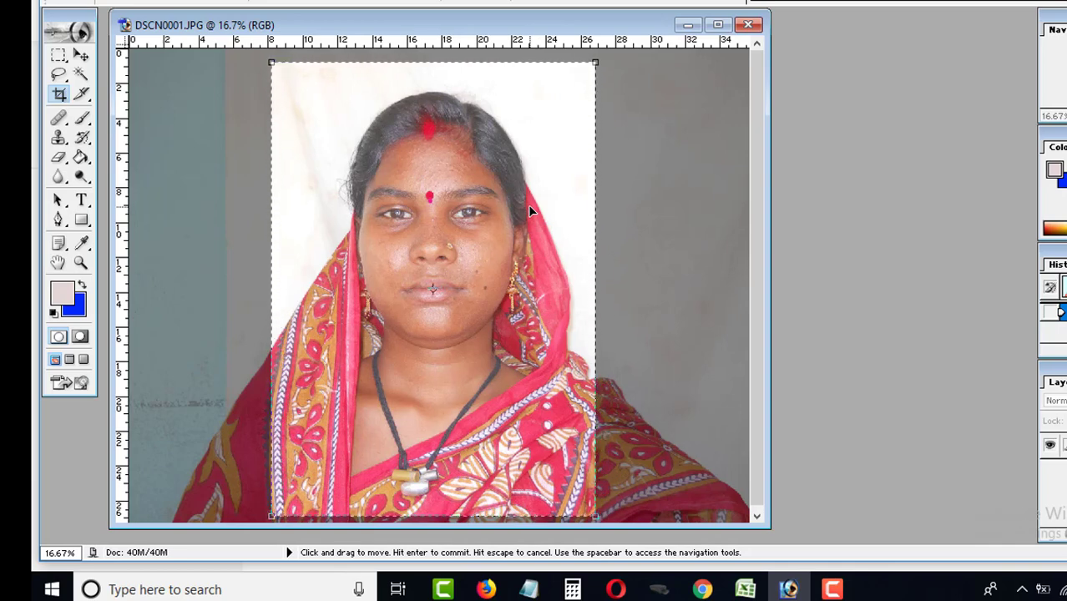
key(Left)
key(Left)
key(Left)
key(Left)
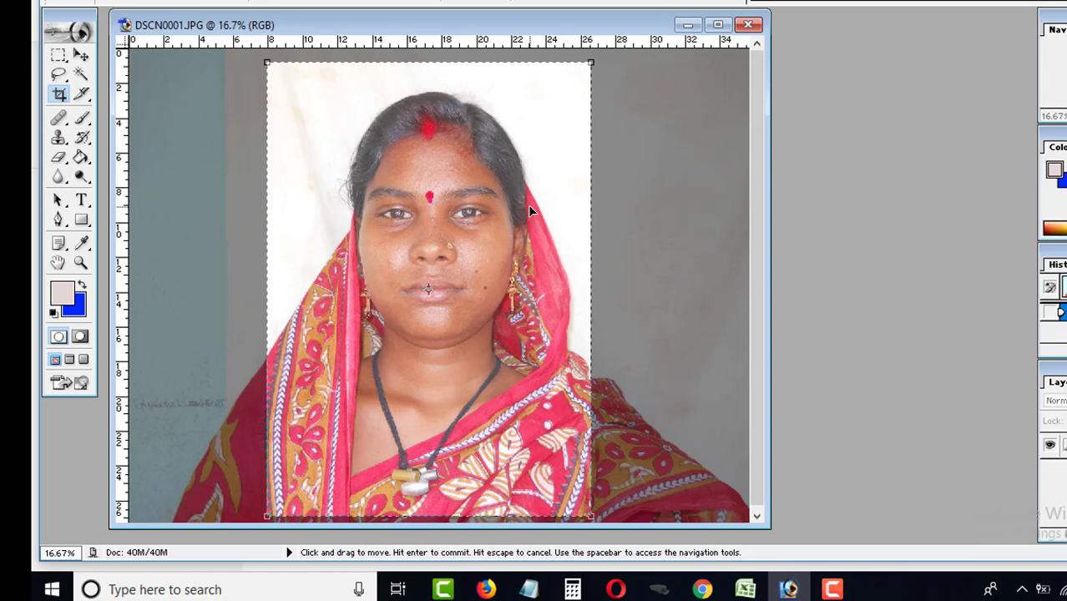
key(Left)
key(Left)
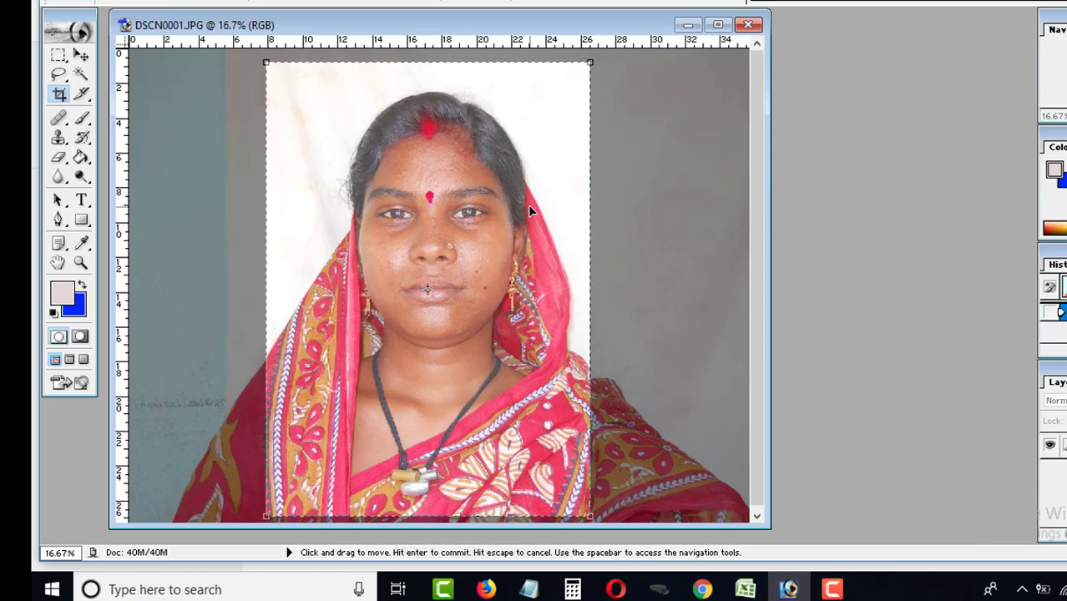
key(Right)
key(Right)
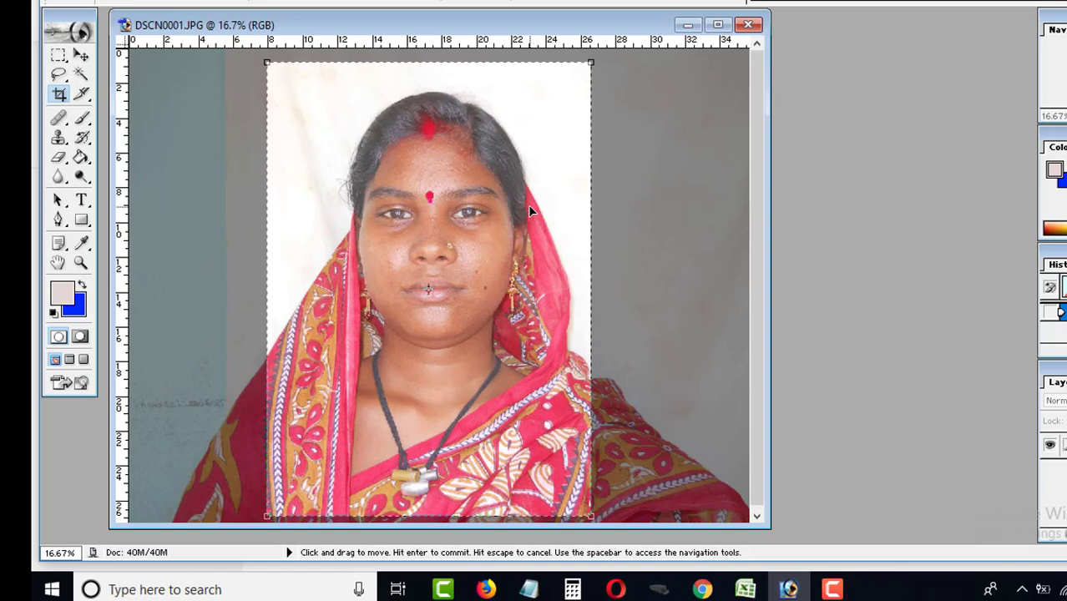
key(Right)
key(Right)
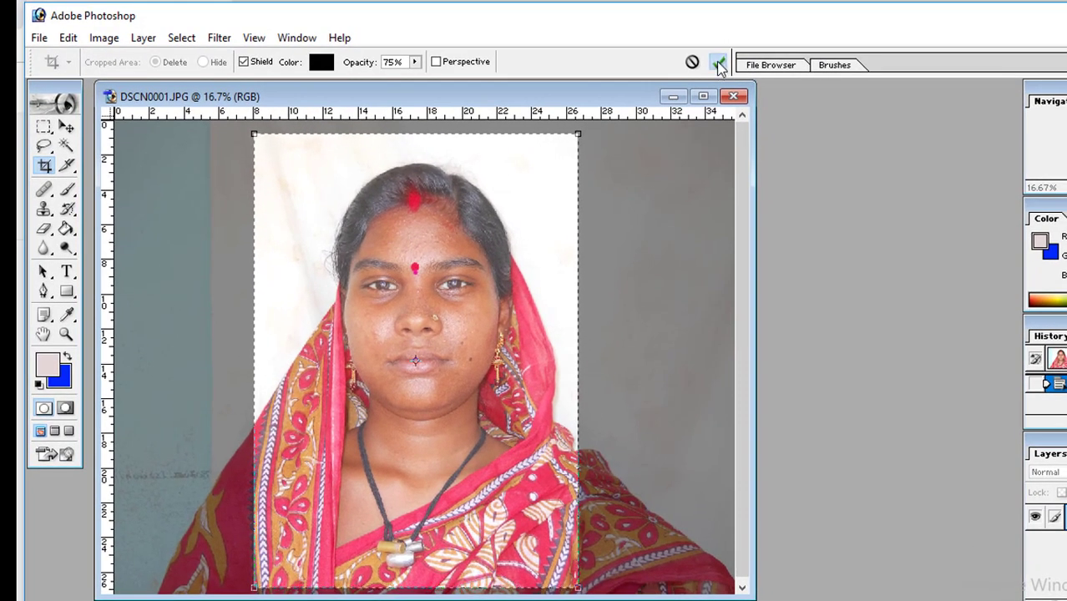
click(718, 62)
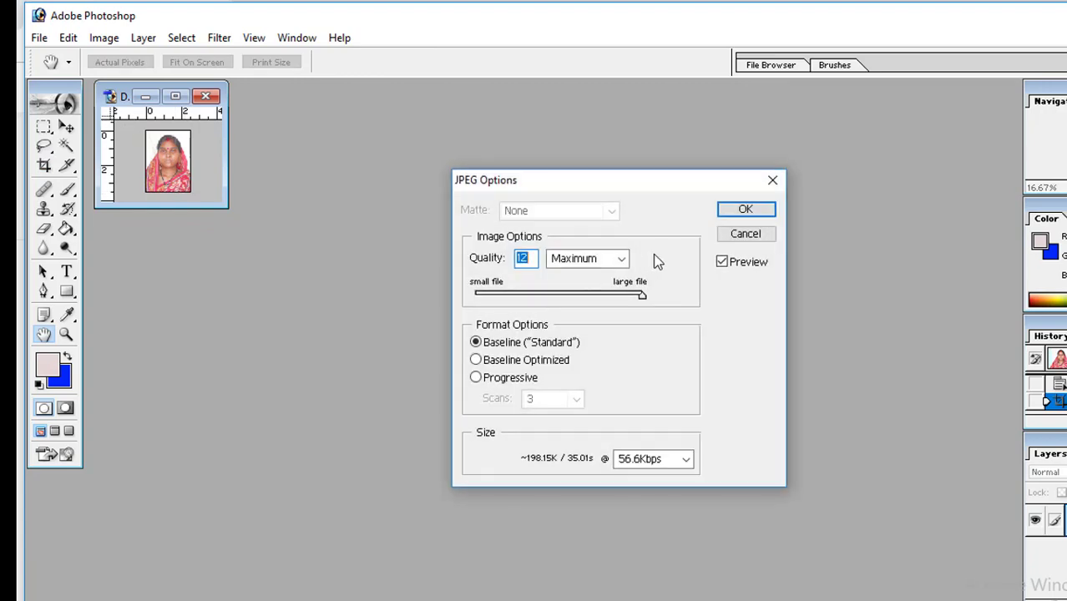
- Save the cropped portrait as JPEG at quality 12 Maximum and close it
click(744, 209)
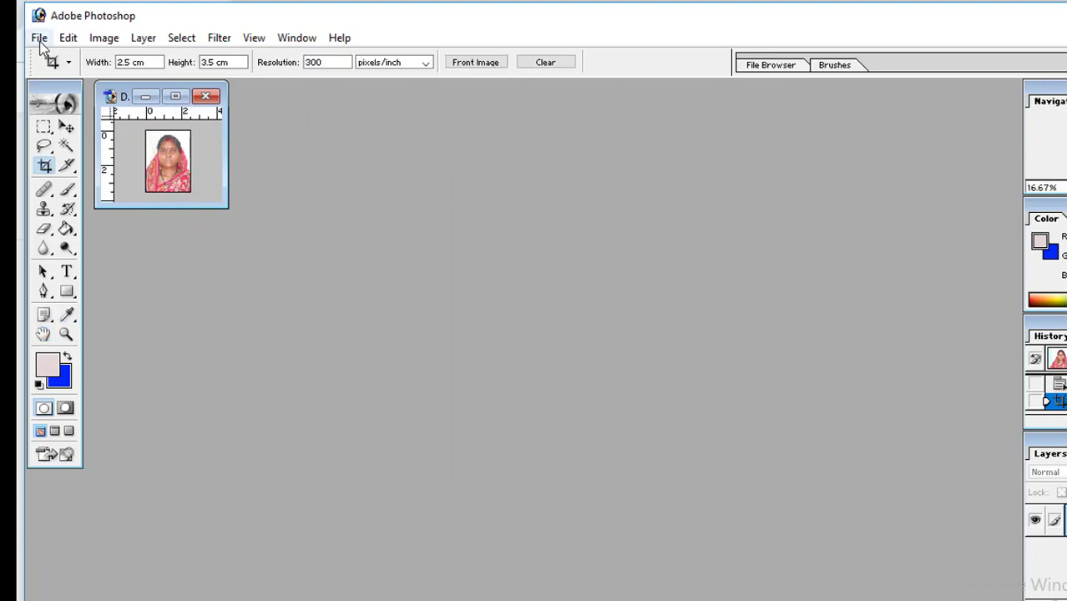
click(39, 38)
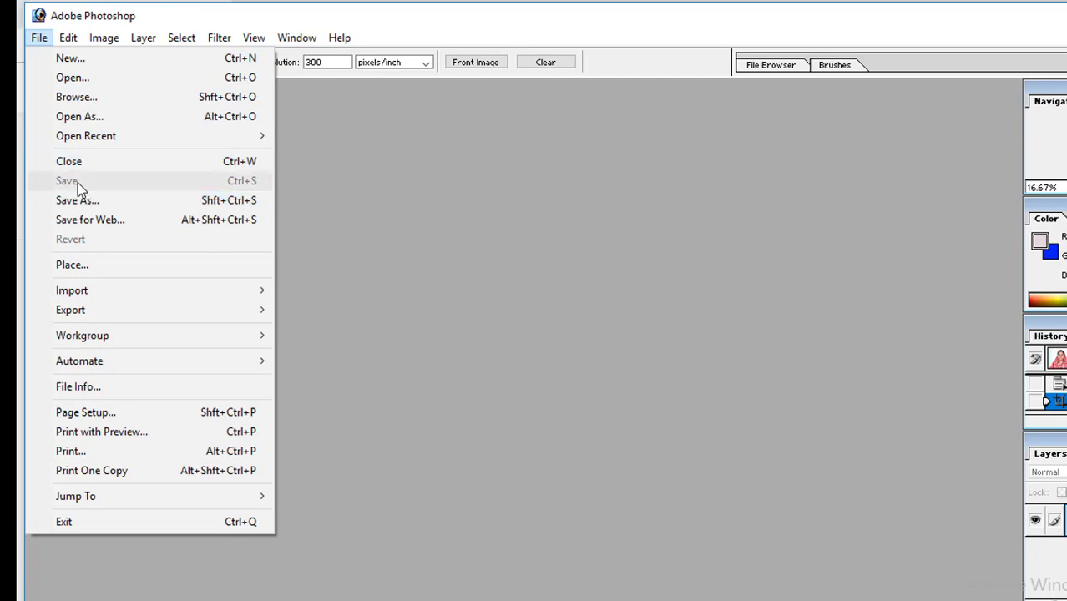
click(680, 409)
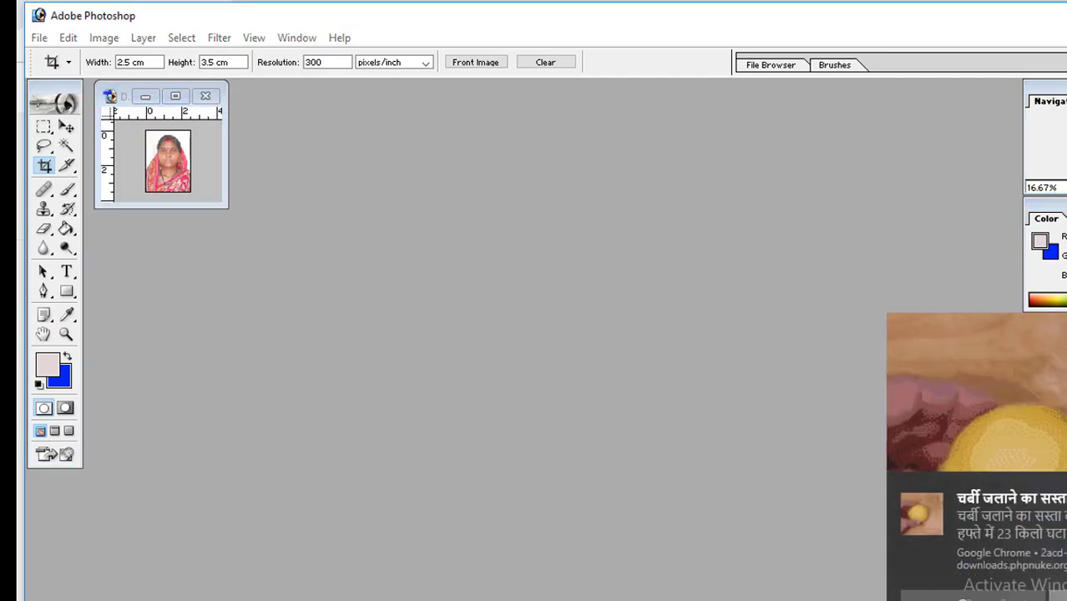
click(205, 96)
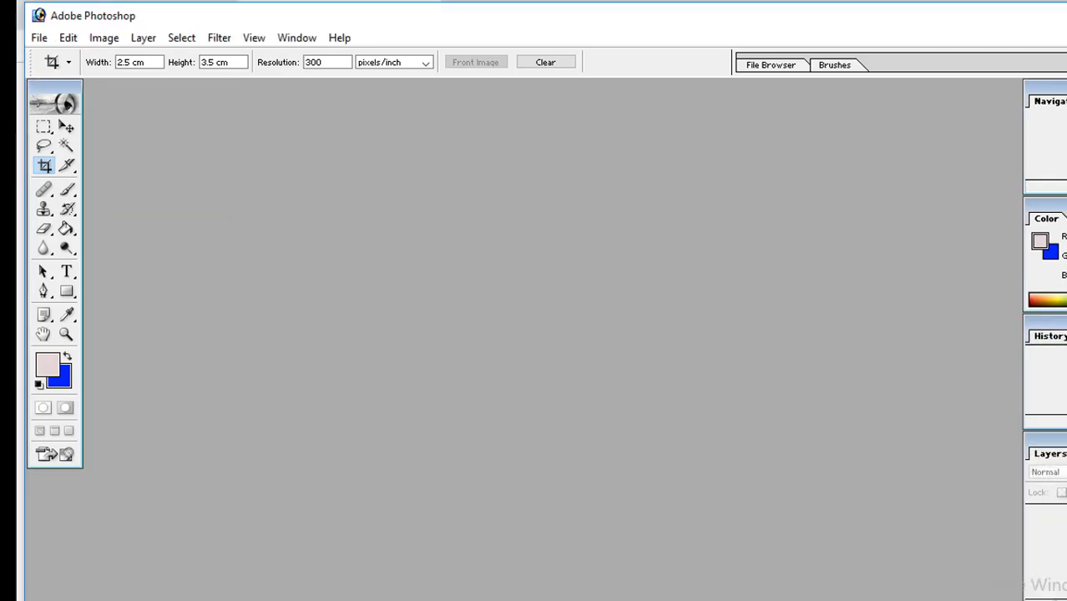
- Reopen DSCN0001.JPG as the passport-size portrait
click(39, 38)
click(66, 75)
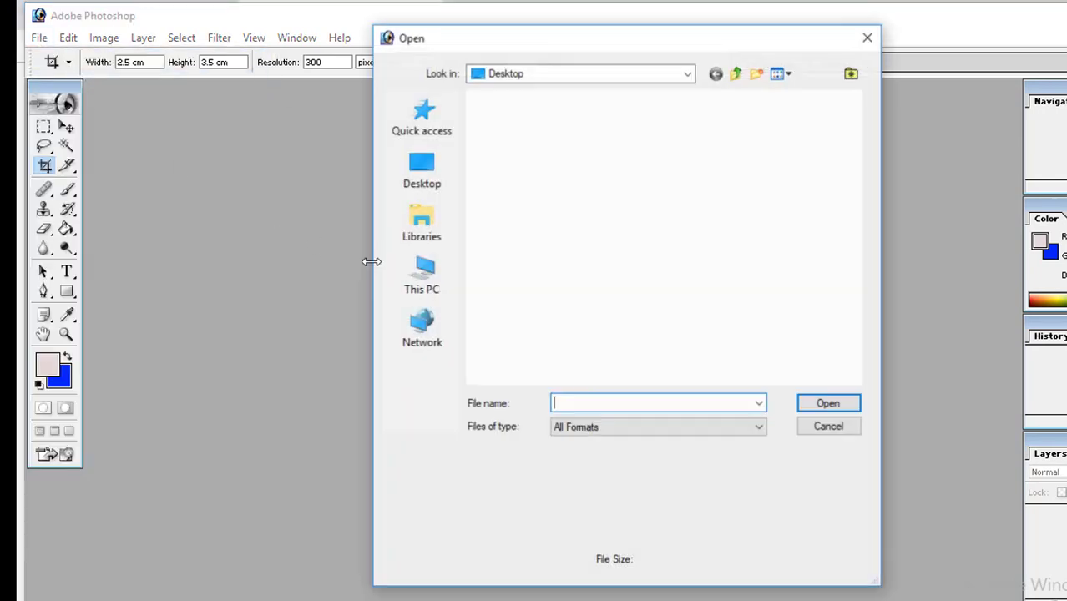
double_click(794, 278)
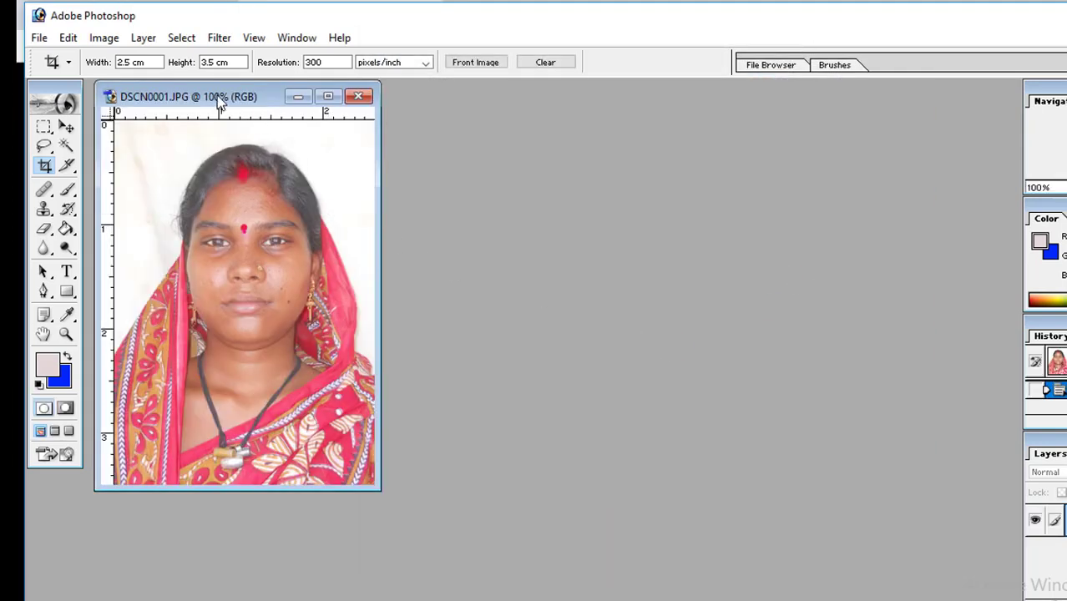
- Set the foreground colour to light blue #687DEE (R104 G125 B238)
drag(217, 95, 384, 125)
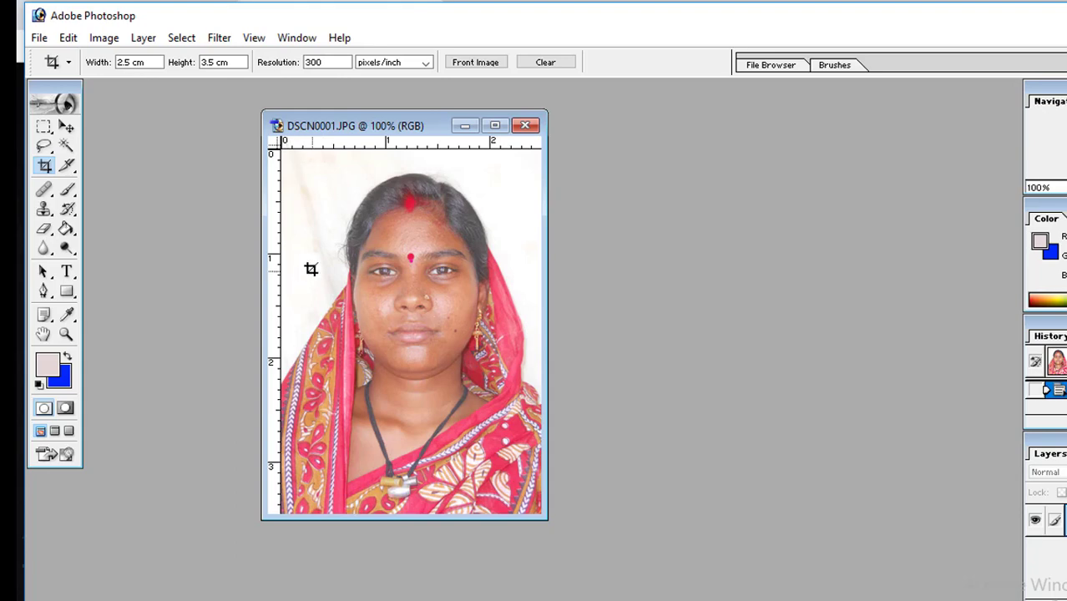
click(60, 380)
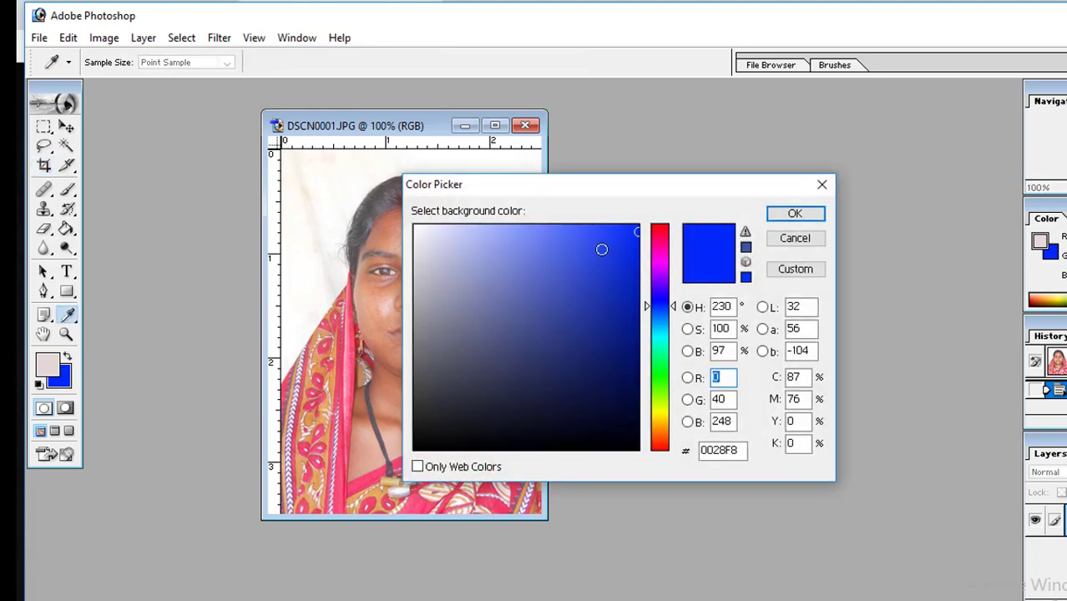
click(769, 216)
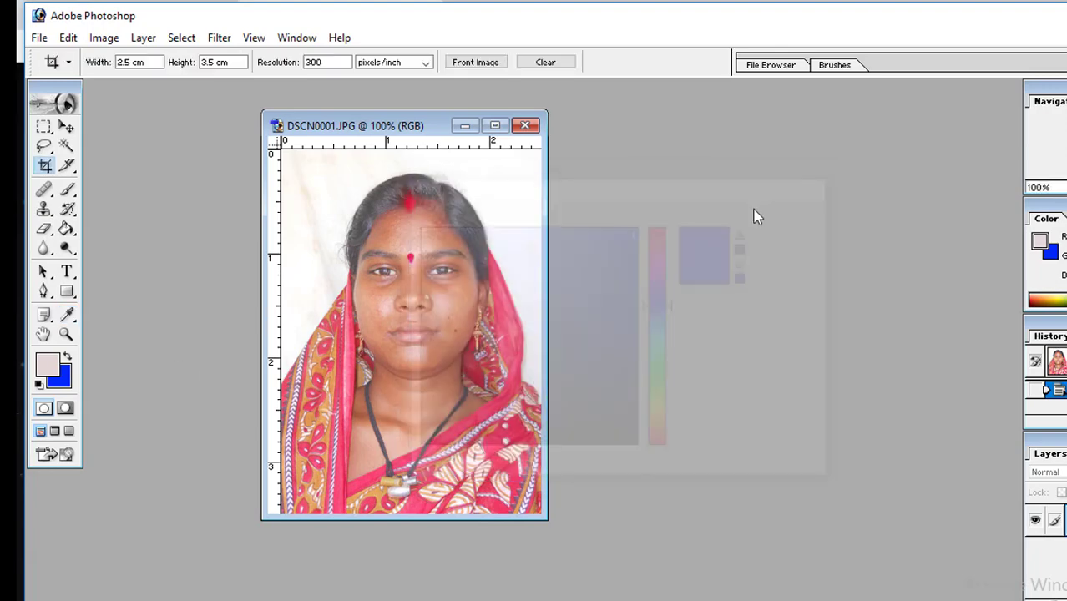
click(48, 361)
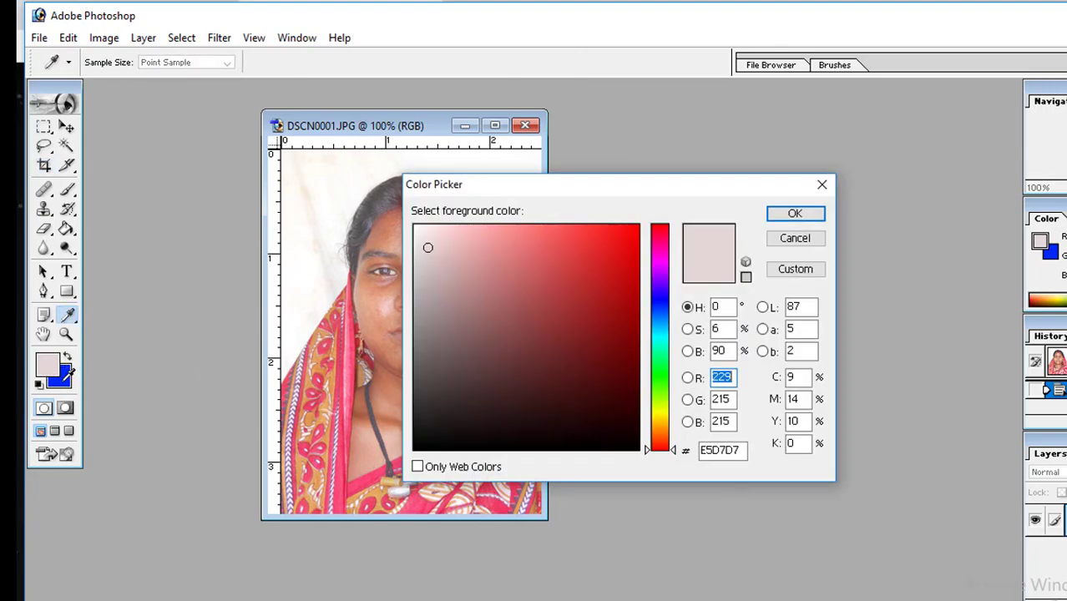
click(59, 378)
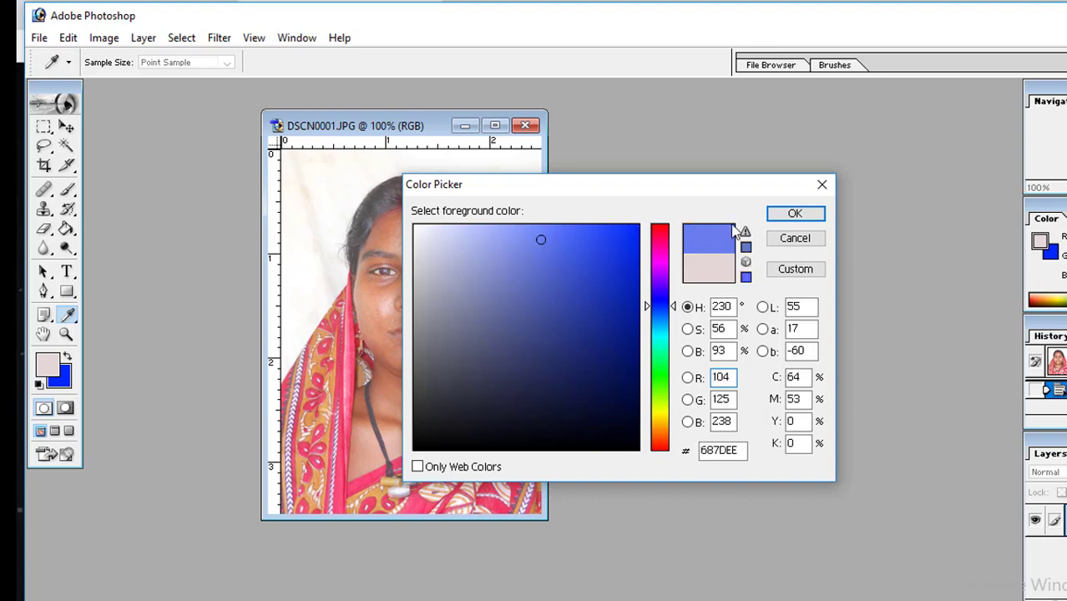
key(Return)
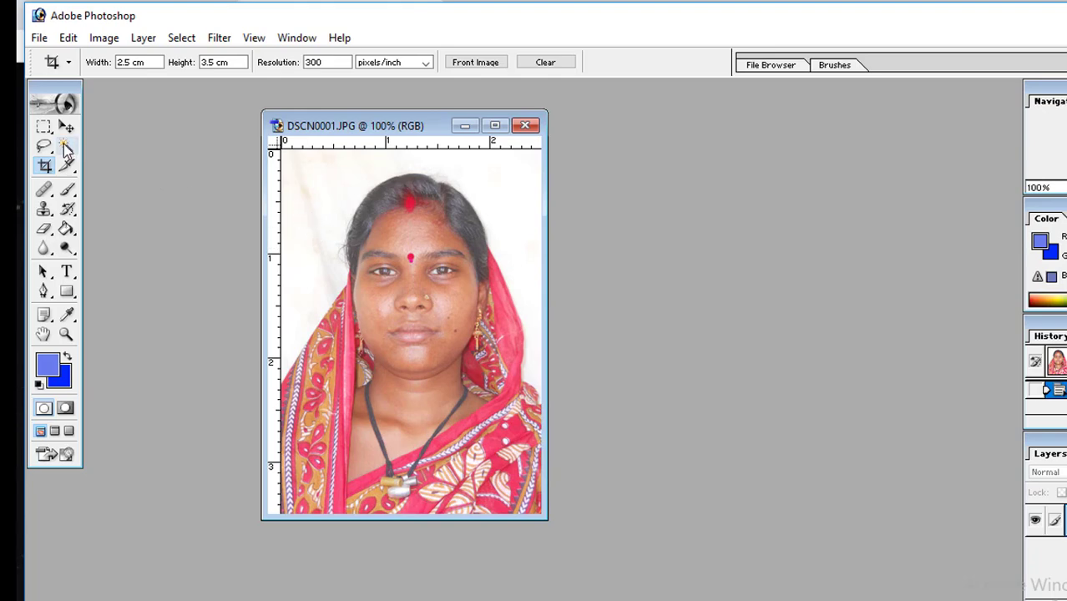
- Select the white background with the Magic Wand, fill it blue, then Paint Bucket it #687DEE
click(66, 147)
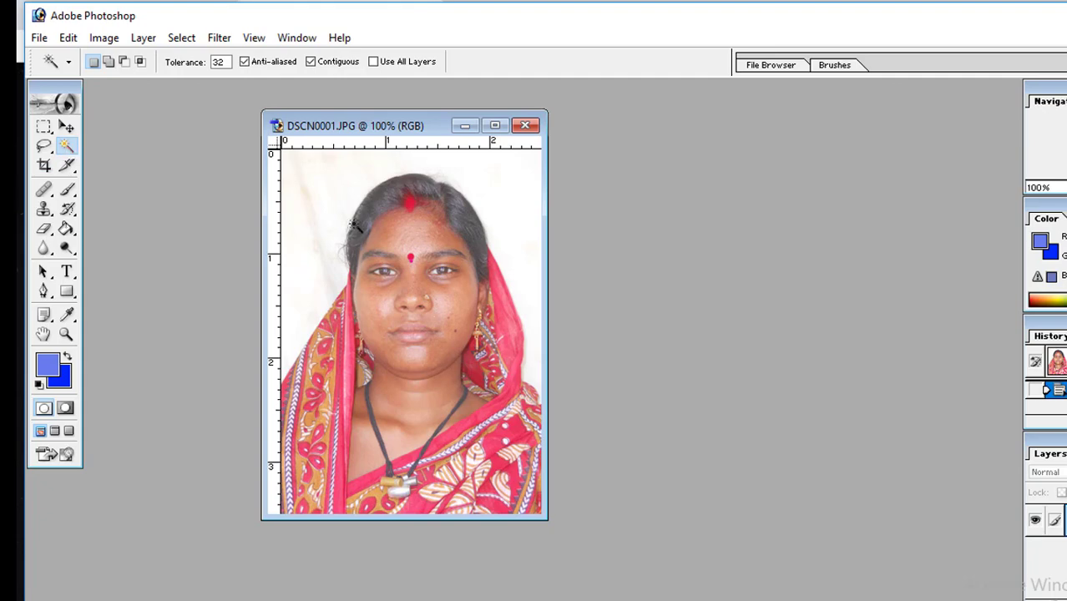
click(325, 185)
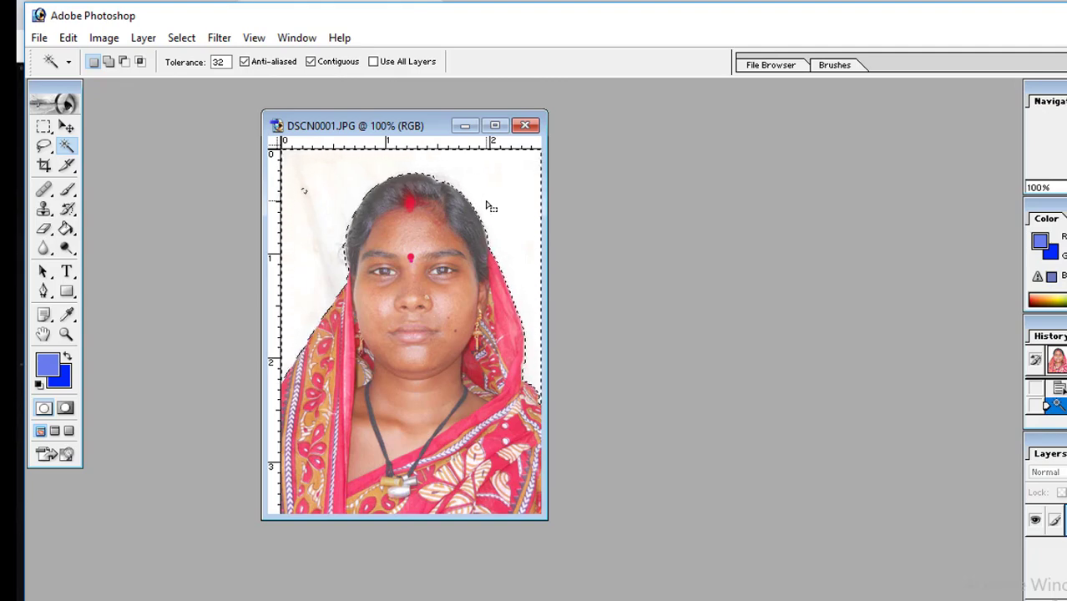
key(Delete)
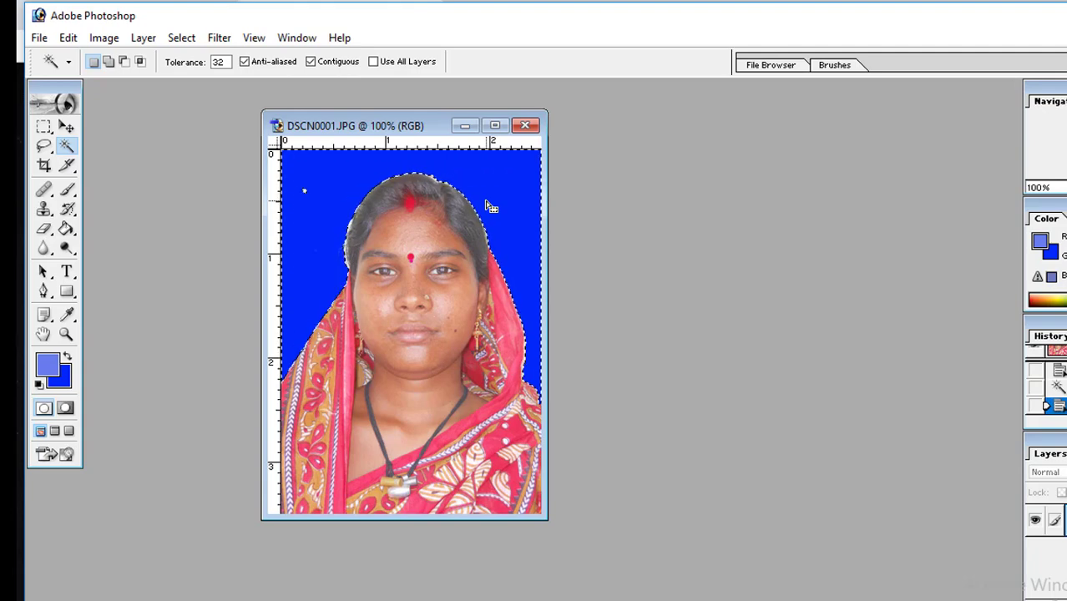
key(ctrl+d)
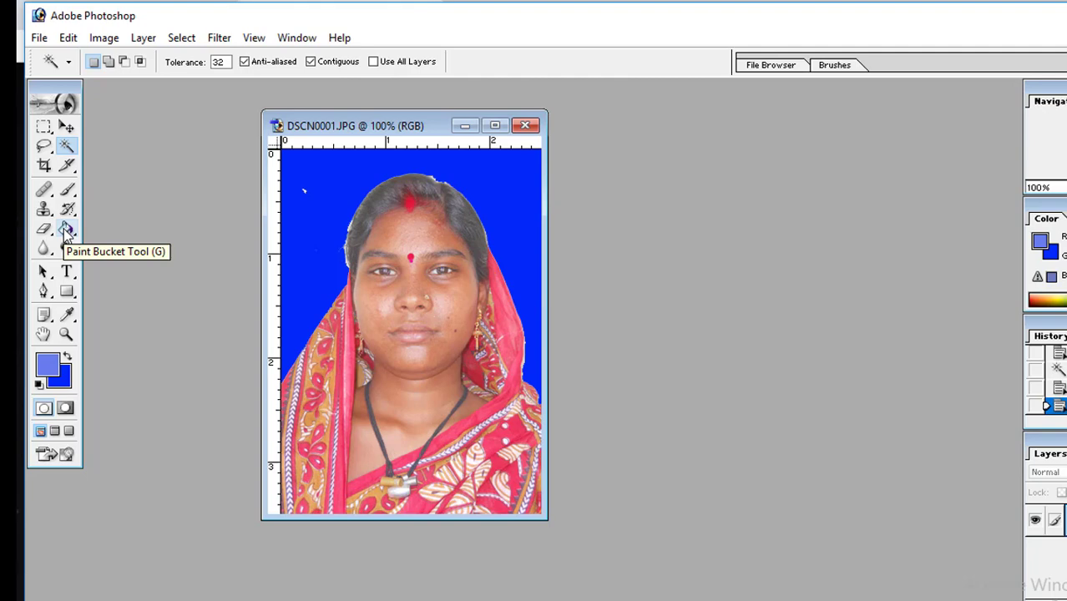
click(67, 230)
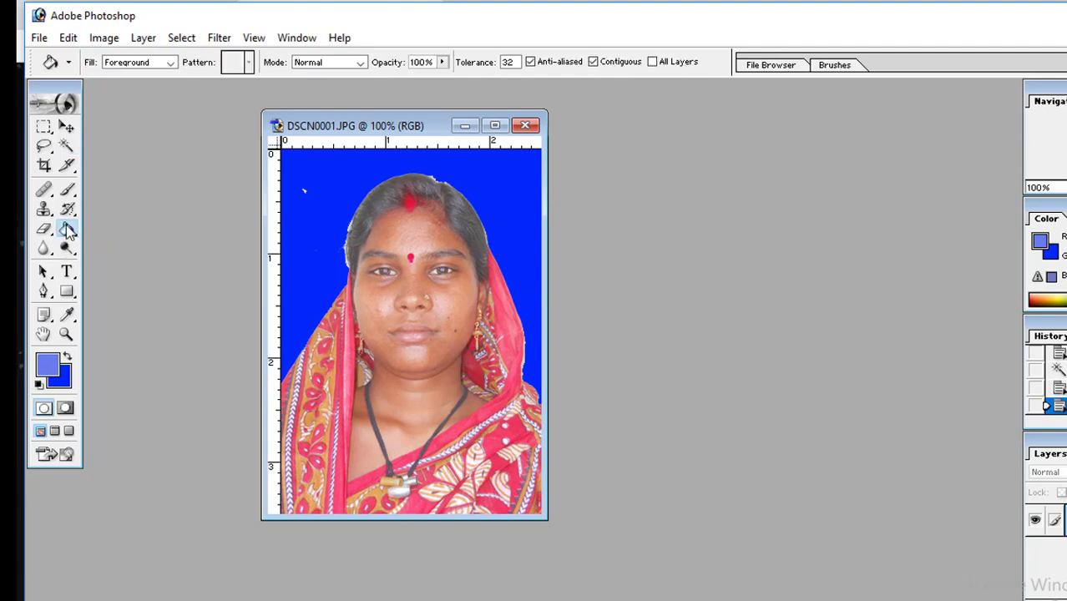
click(324, 175)
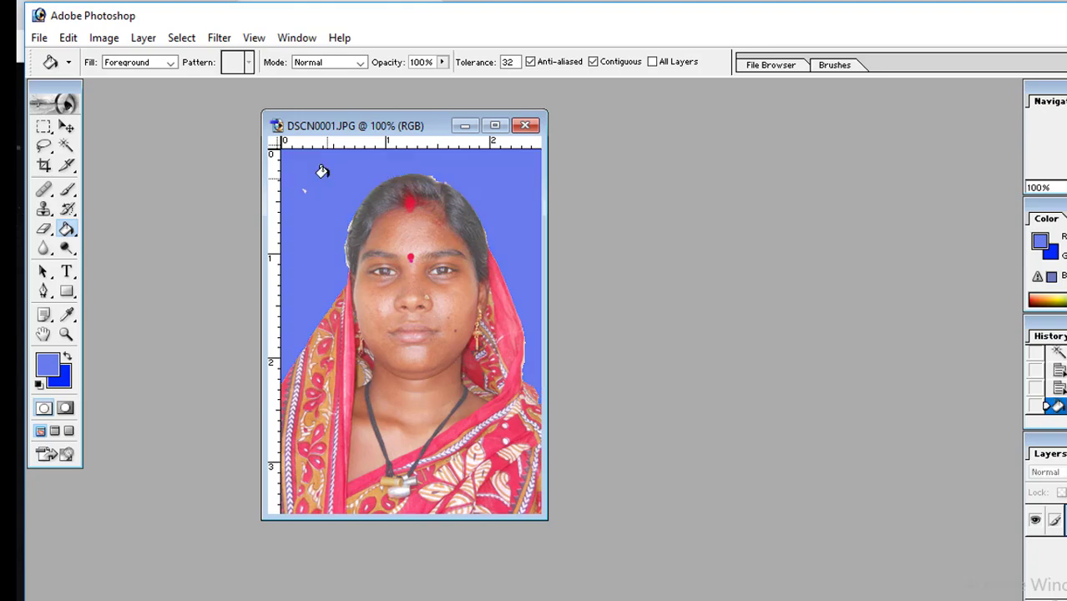
- Maximize the photo window and zoom in on the portrait
click(496, 125)
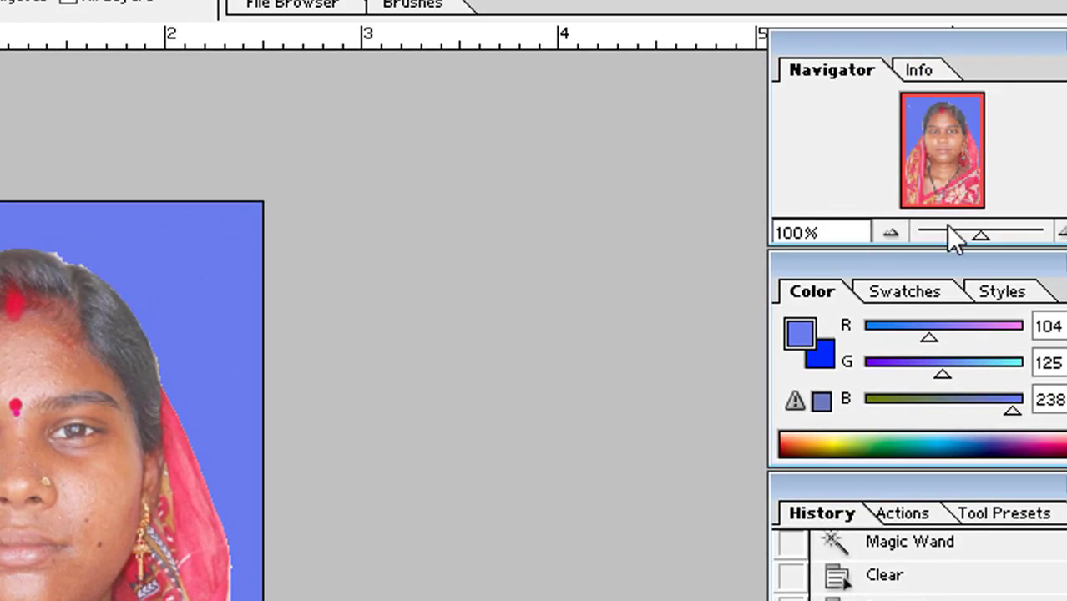
mouse_move(979, 234)
mouse_down()
mouse_move(949, 237)
mouse_move(999, 237)
mouse_move(994, 243)
mouse_up()
scroll(365, 314, up, 3)
scroll(366, 314, up, 3)
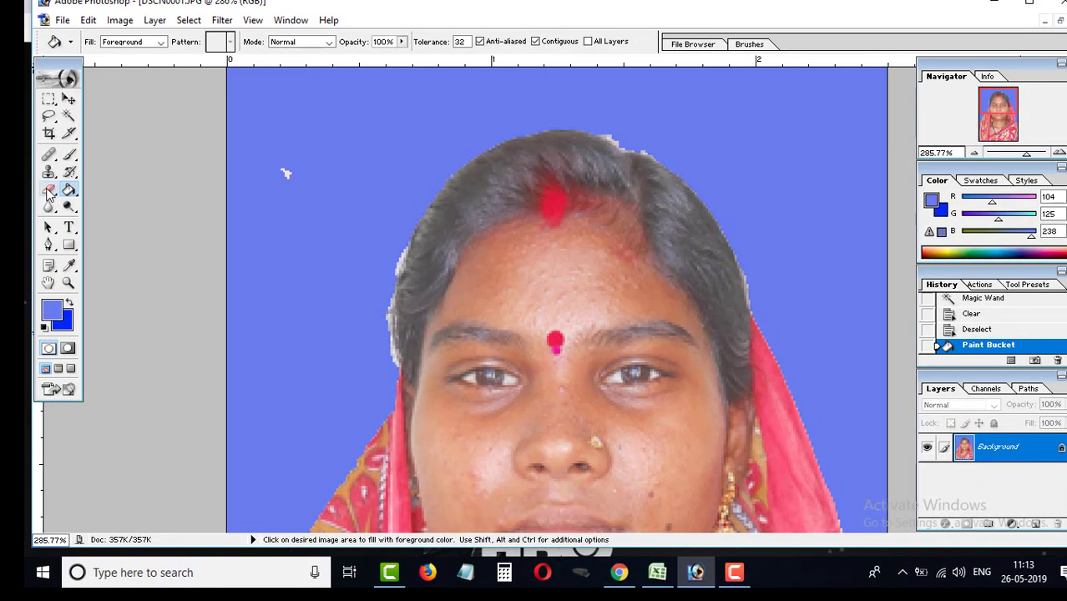
- Erase the white fringes around the hair and above the head with a size-10 eraser brush
click(49, 193)
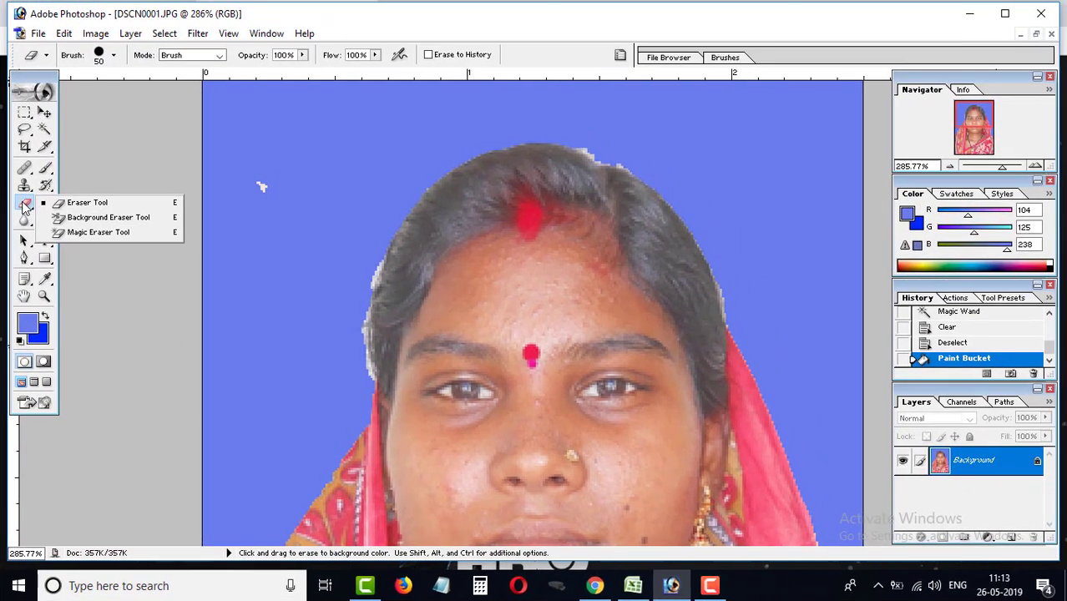
click(85, 203)
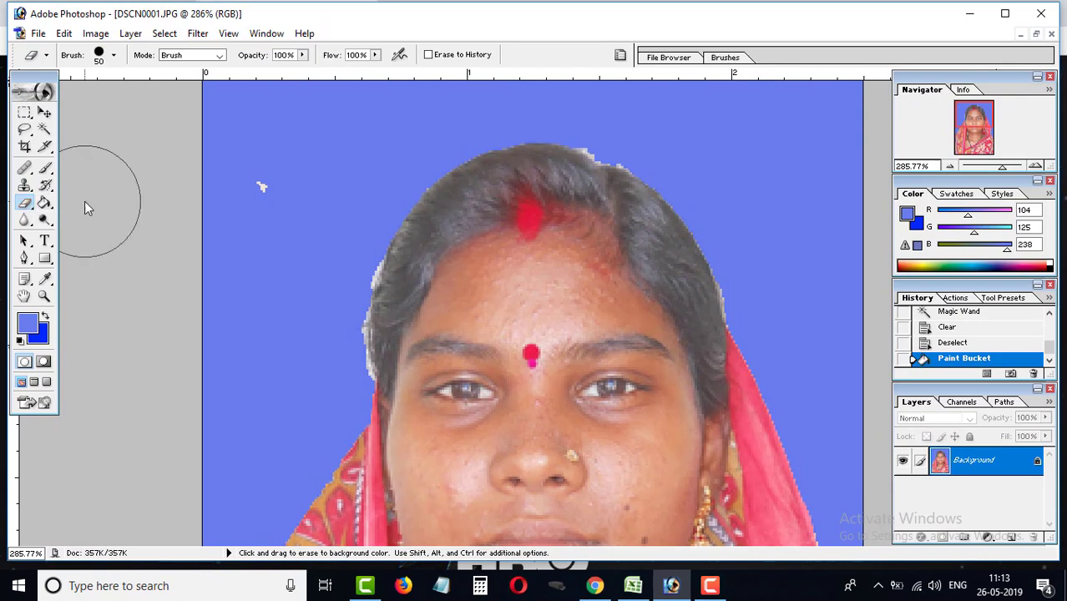
key(bracketleft)
key(bracketleft)
key(bracketleft)
click(349, 239)
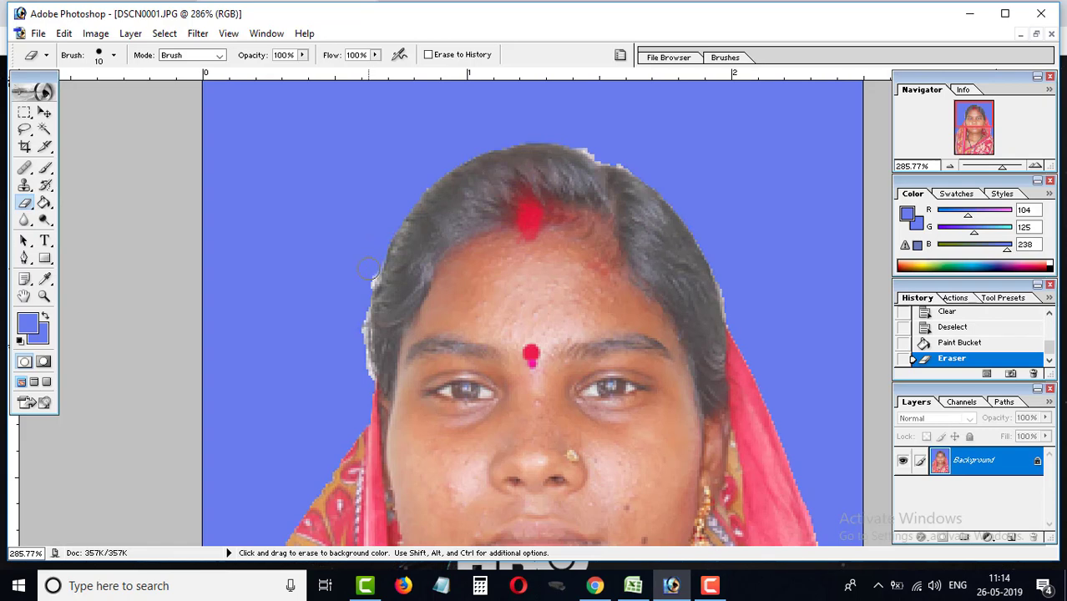
click(347, 366)
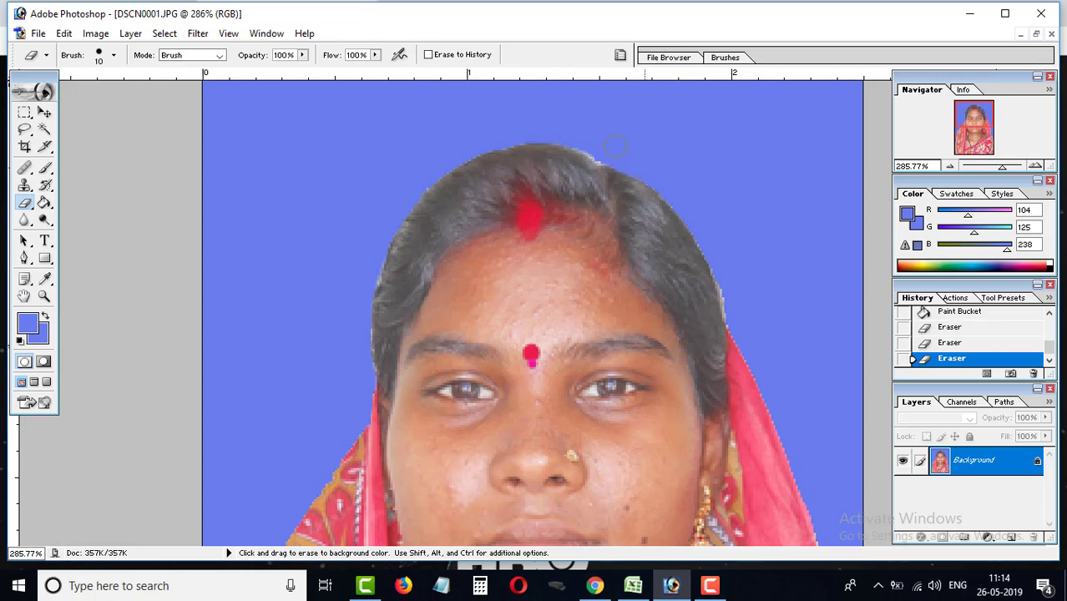
click(643, 175)
click(684, 213)
scroll(701, 233, down, 1)
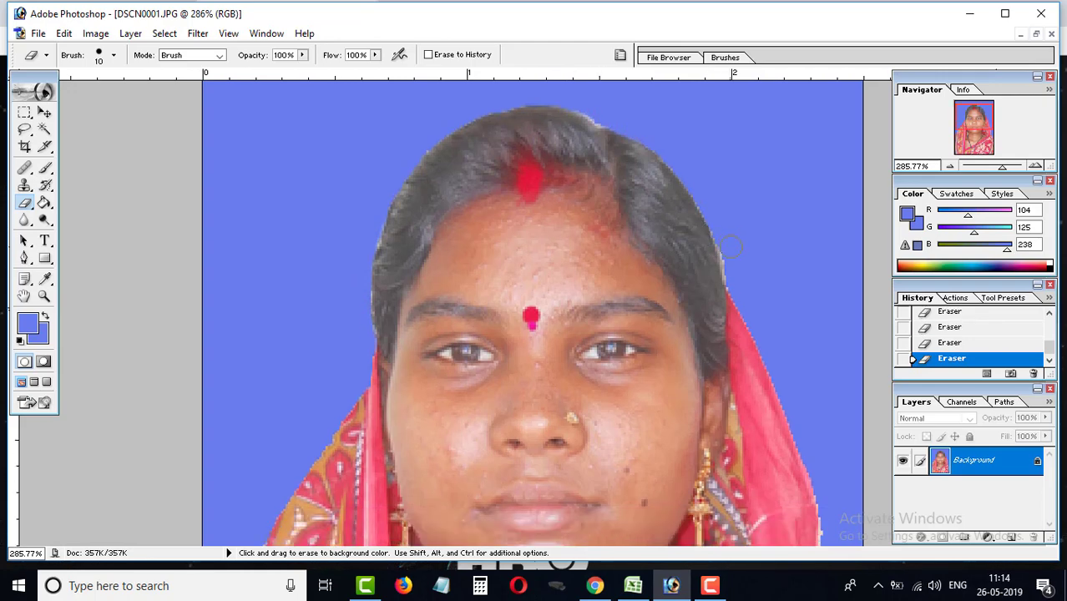
scroll(735, 271, down, 3)
scroll(760, 326, down, 2)
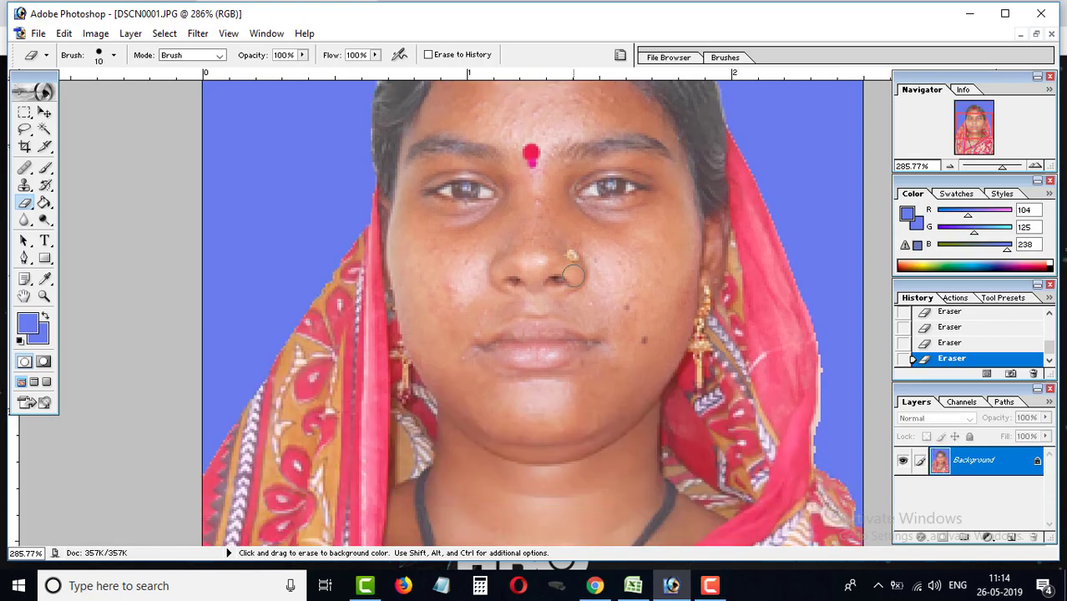
scroll(783, 374, down, 2)
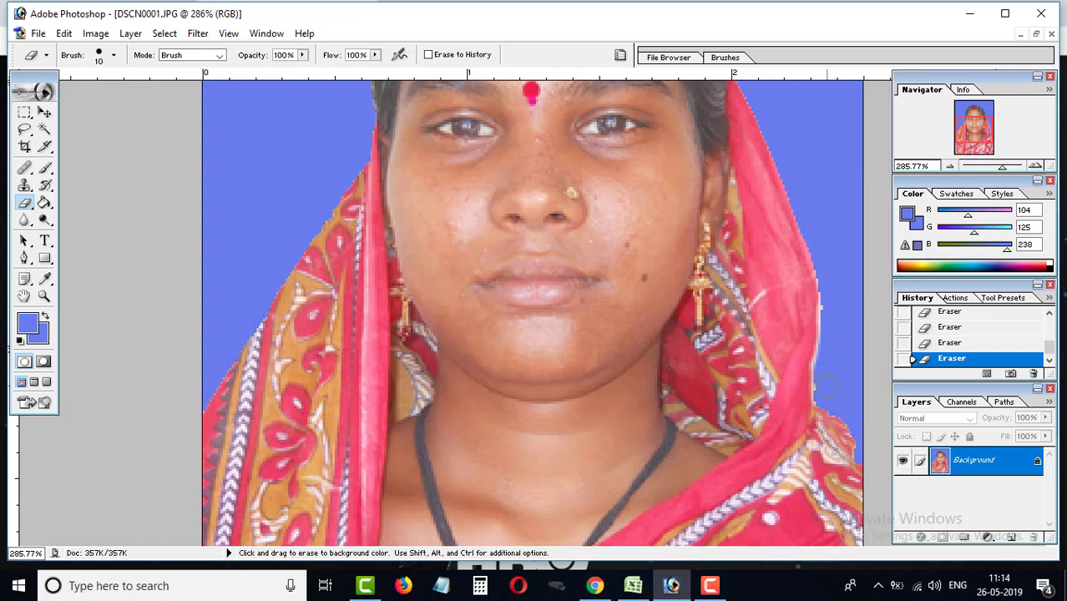
scroll(734, 367, up, 2)
scroll(626, 338, up, 2)
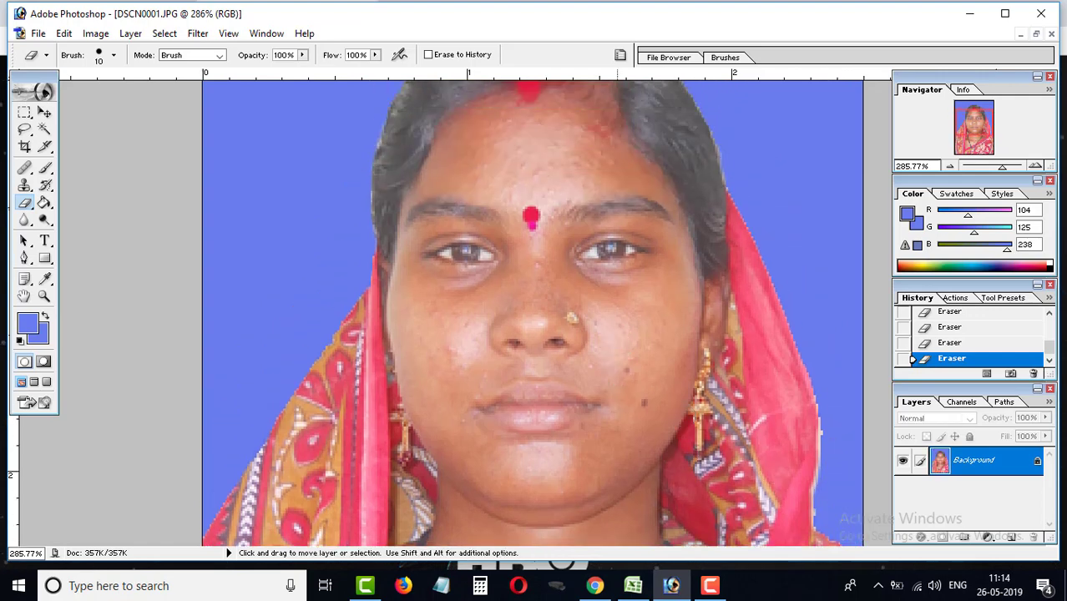
scroll(585, 341, up, 1)
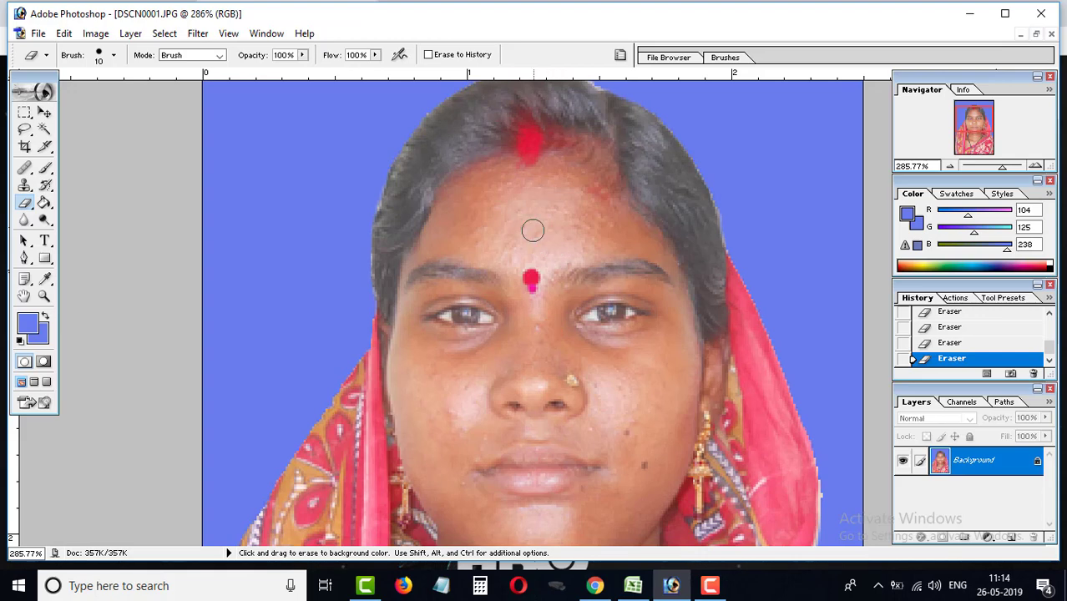
scroll(551, 242, down, 3)
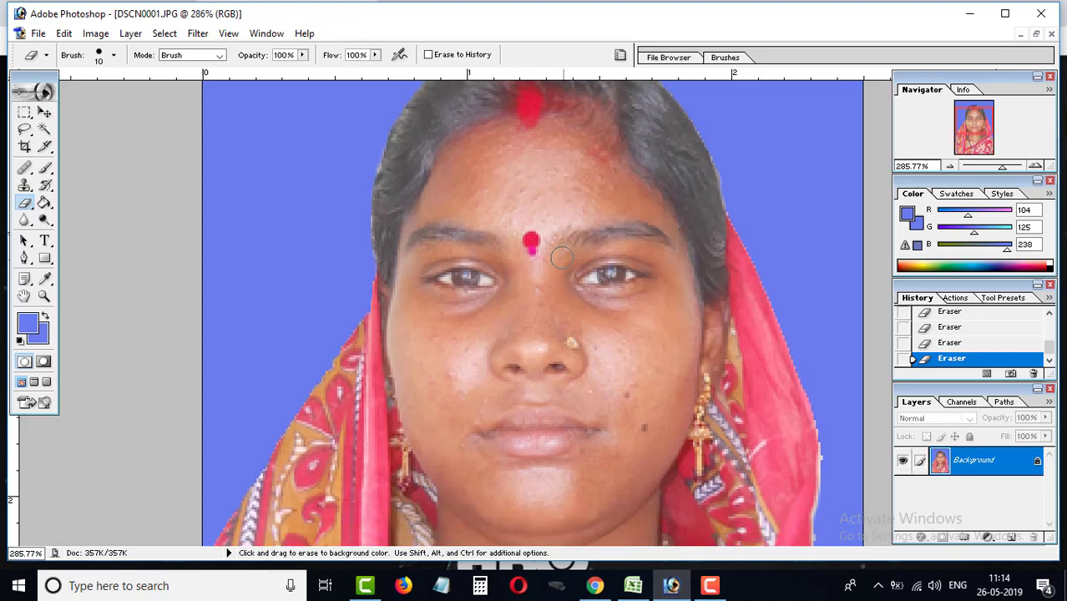
scroll(618, 384, down, 2)
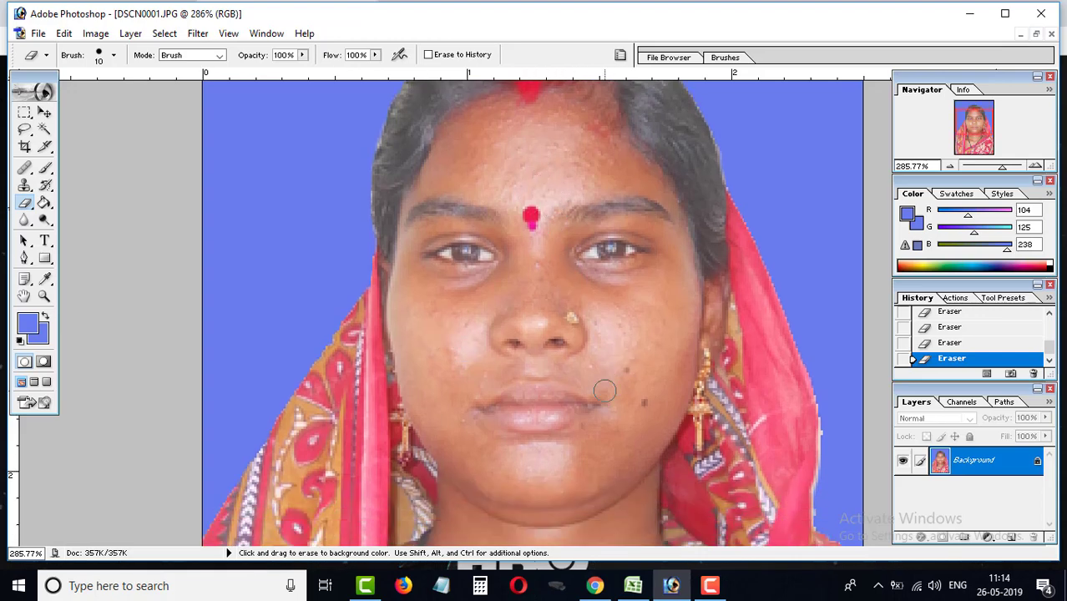
scroll(652, 381, down, 1)
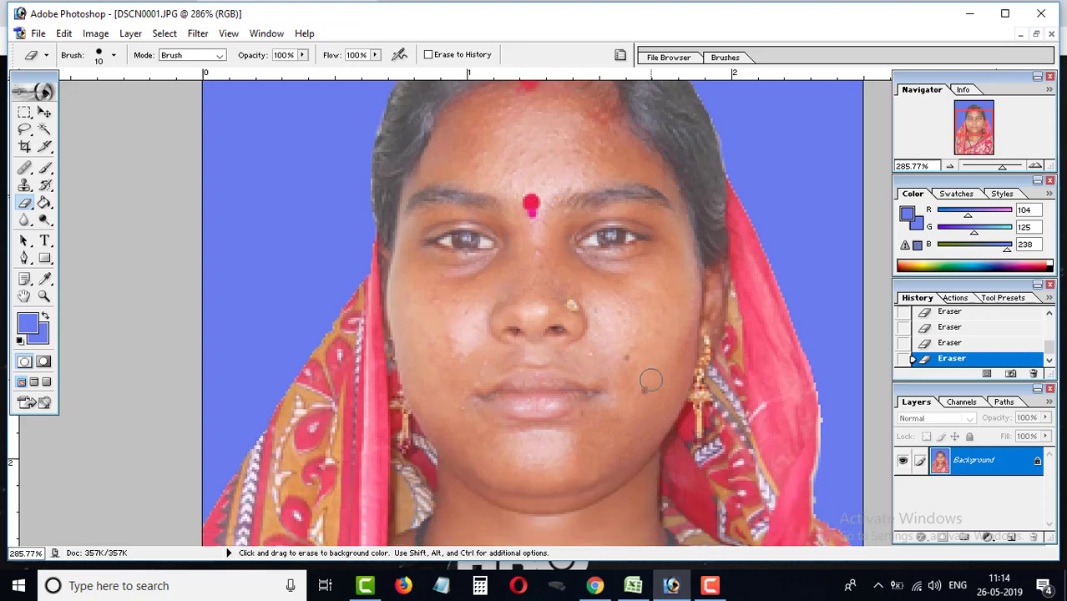
- Heal the blemishes on the left and right cheeks with a size-8 Healing Brush
click(25, 171)
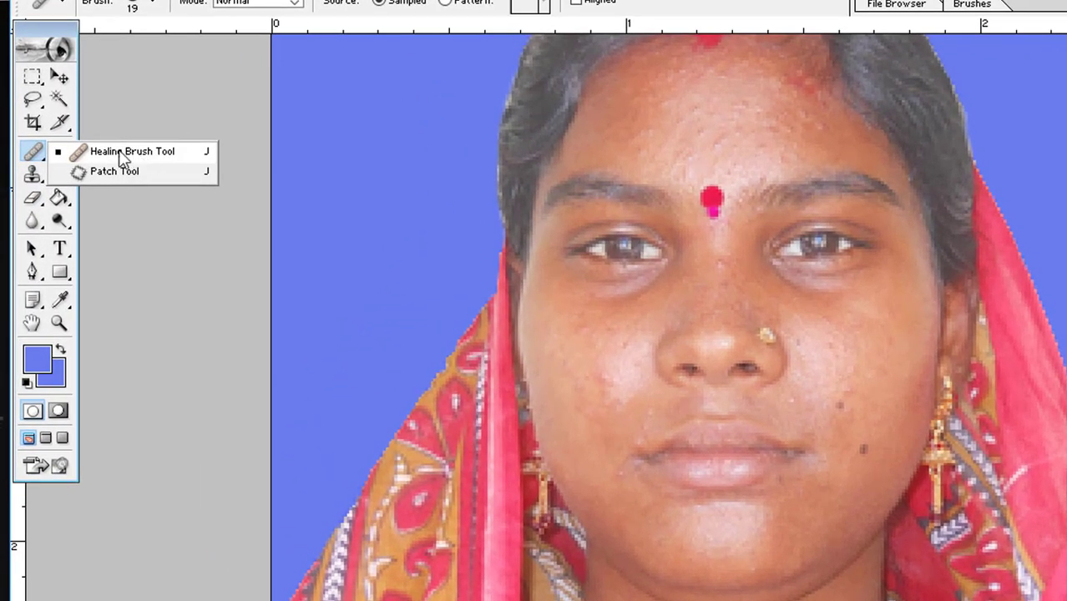
click(101, 159)
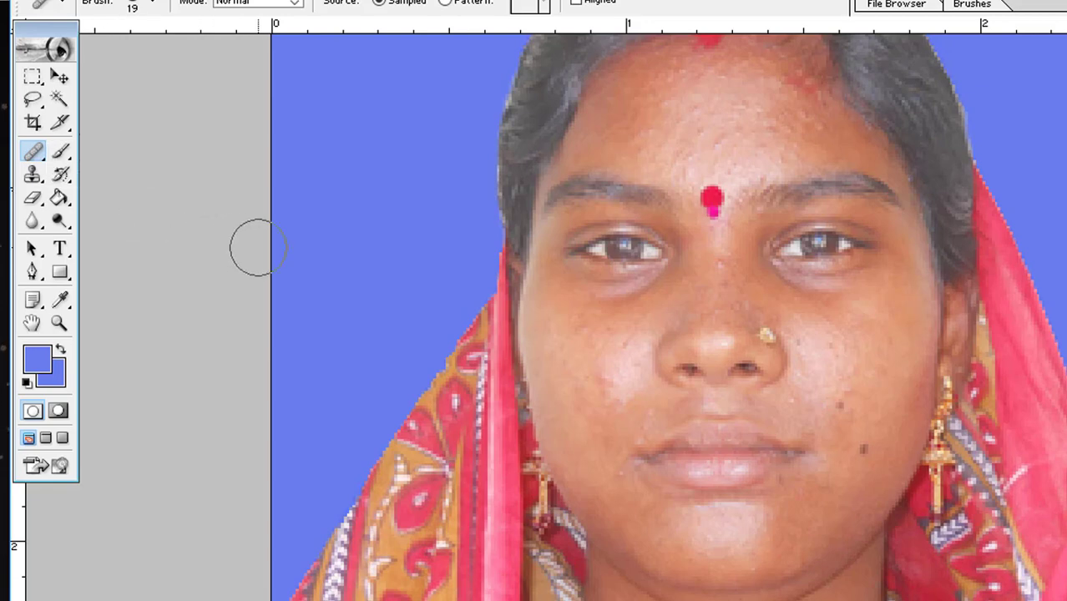
click(34, 152)
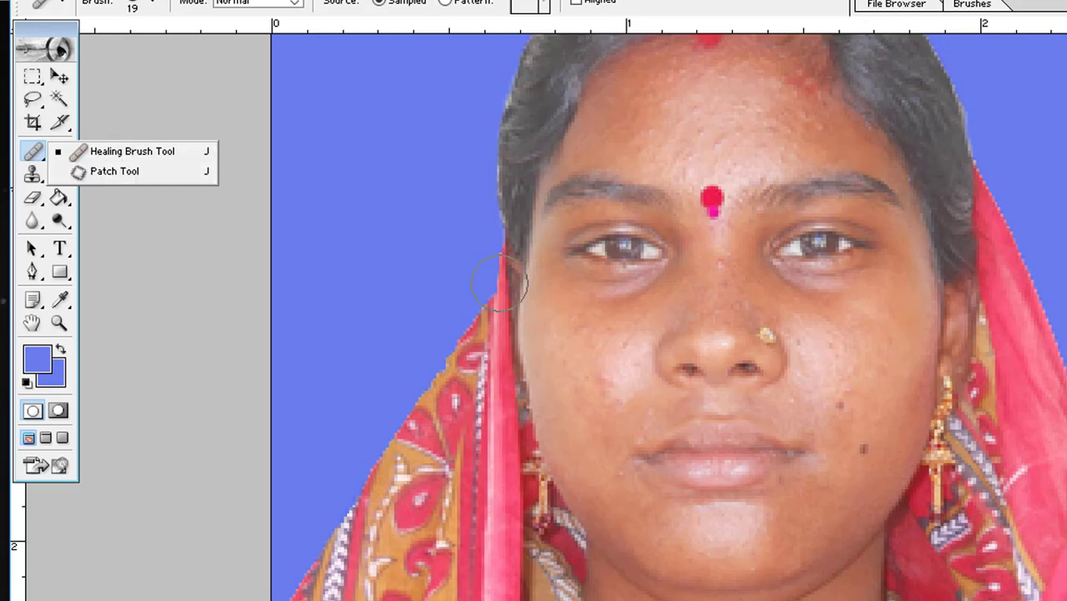
click(106, 158)
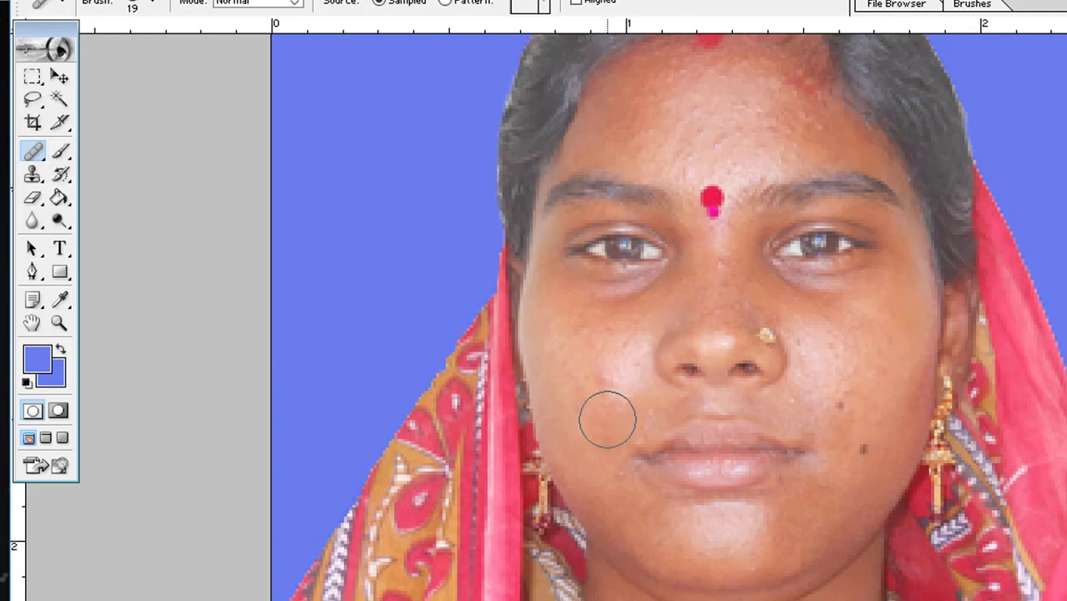
key(bracketleft)
key(bracketleft)
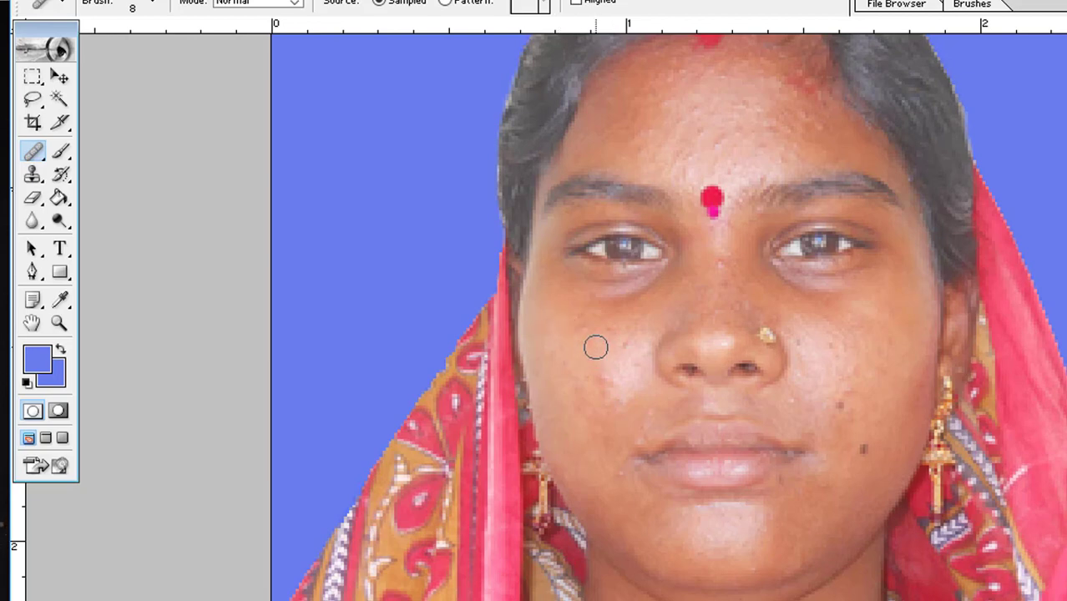
mouse_move(598, 344)
mouse_down()
mouse_move(618, 343)
mouse_move(610, 393)
mouse_up()
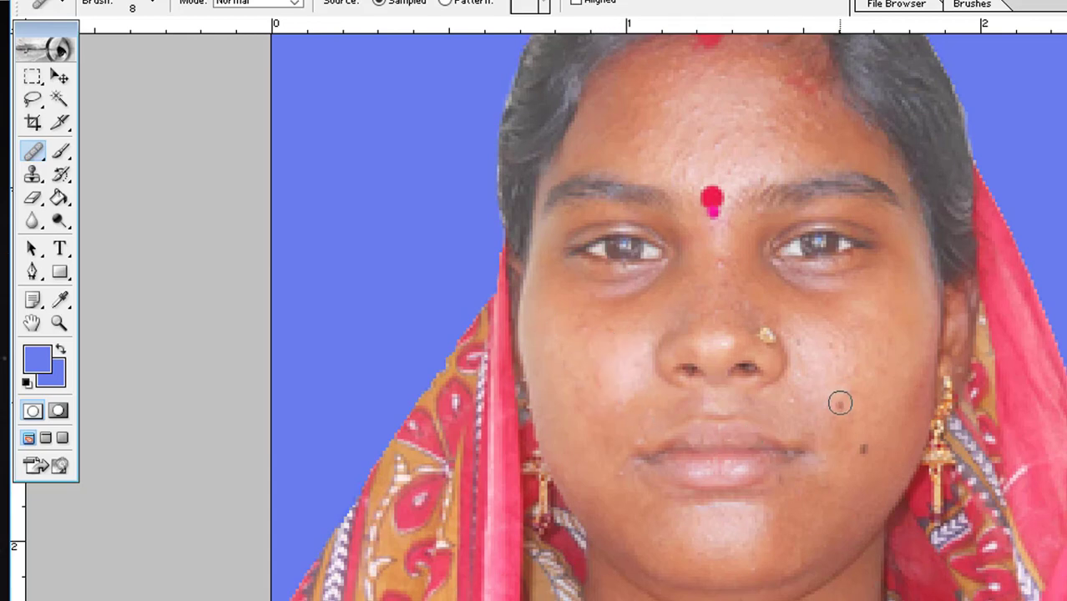
click(864, 450)
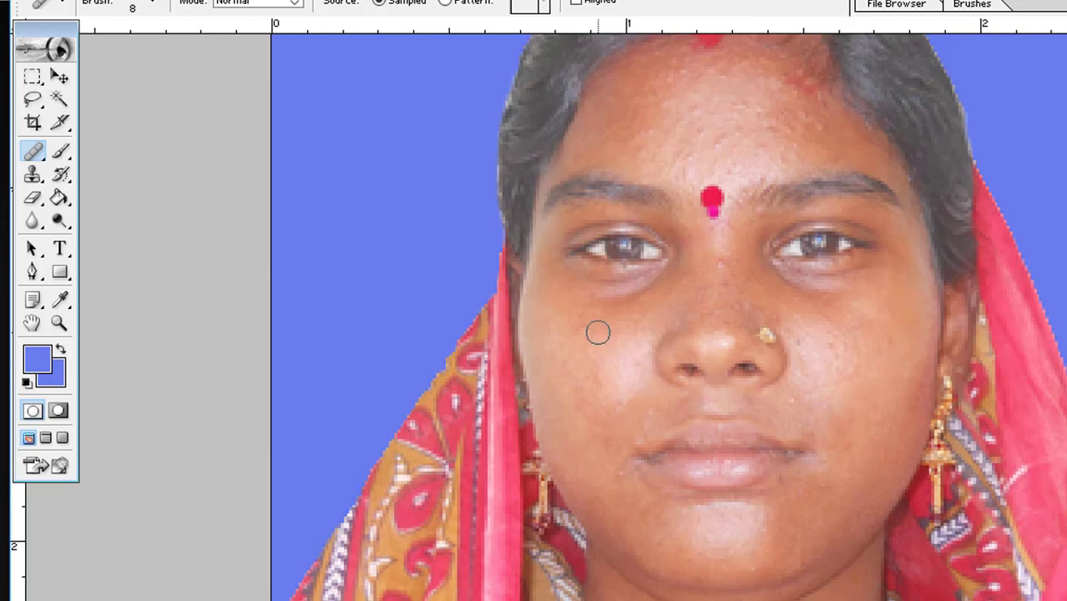
click(33, 151)
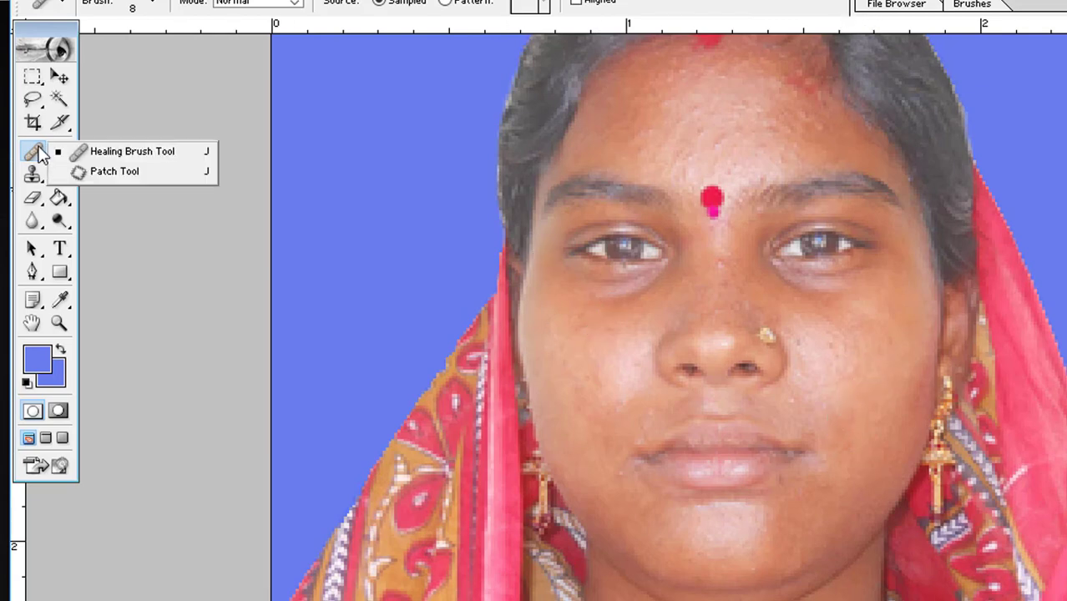
- Patch the dark areas under the left and right eyes with the Patch tool, deselecting after each
click(109, 171)
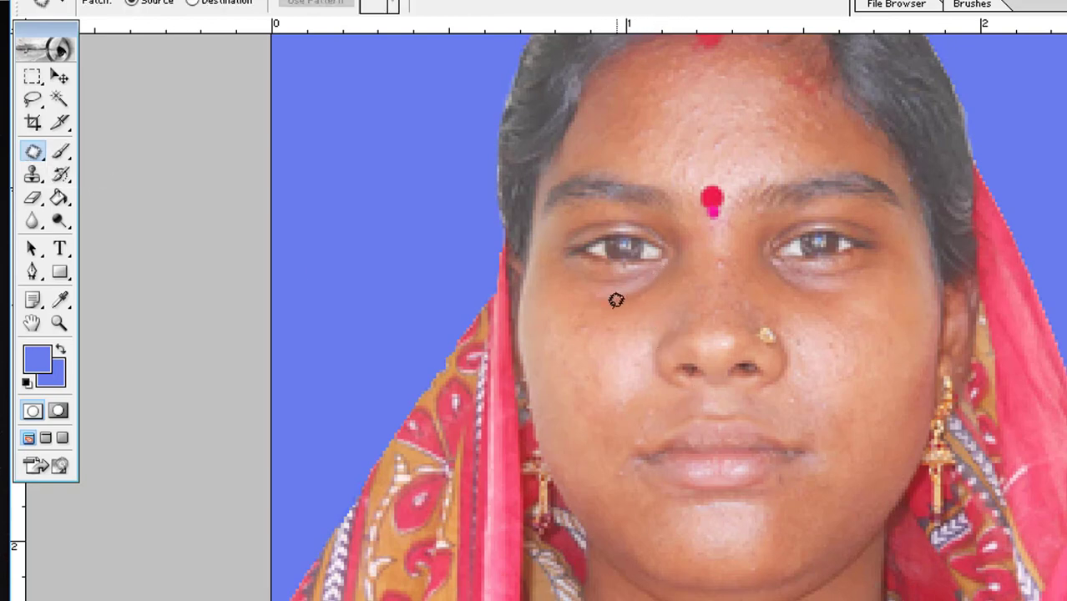
mouse_move(602, 281)
mouse_down()
mouse_move(657, 268)
mouse_move(651, 293)
mouse_move(621, 305)
mouse_move(594, 288)
mouse_up()
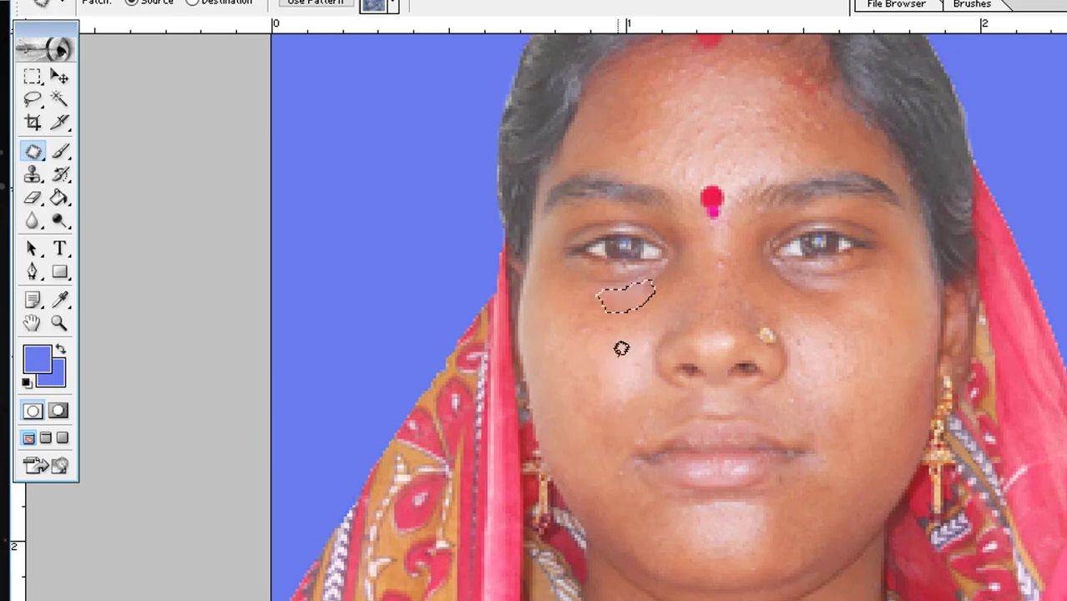
key(ctrl+d)
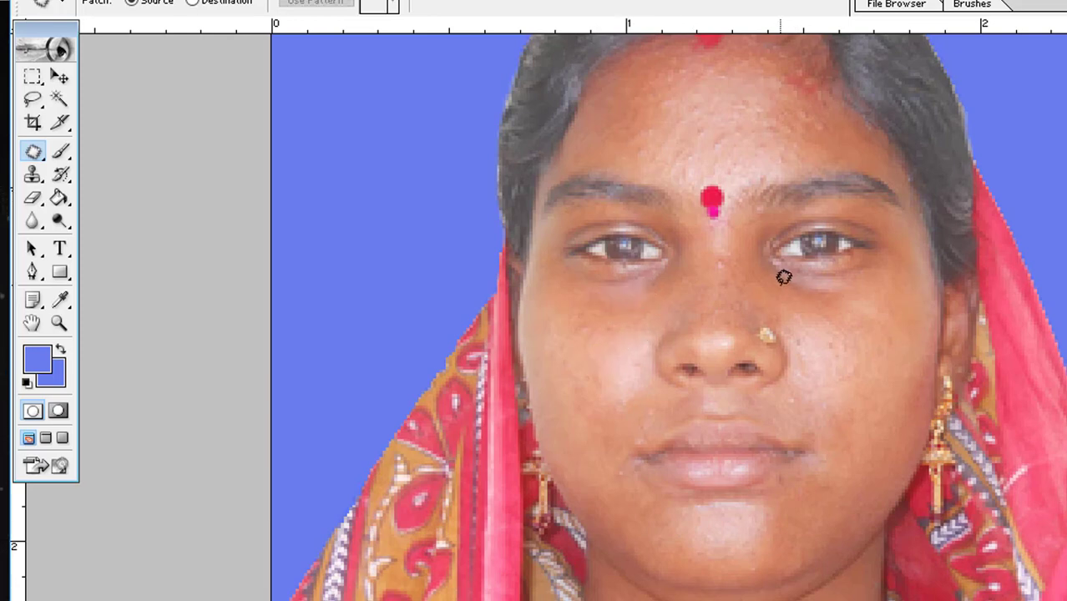
mouse_move(777, 265)
mouse_down()
mouse_move(784, 286)
mouse_move(781, 273)
mouse_up()
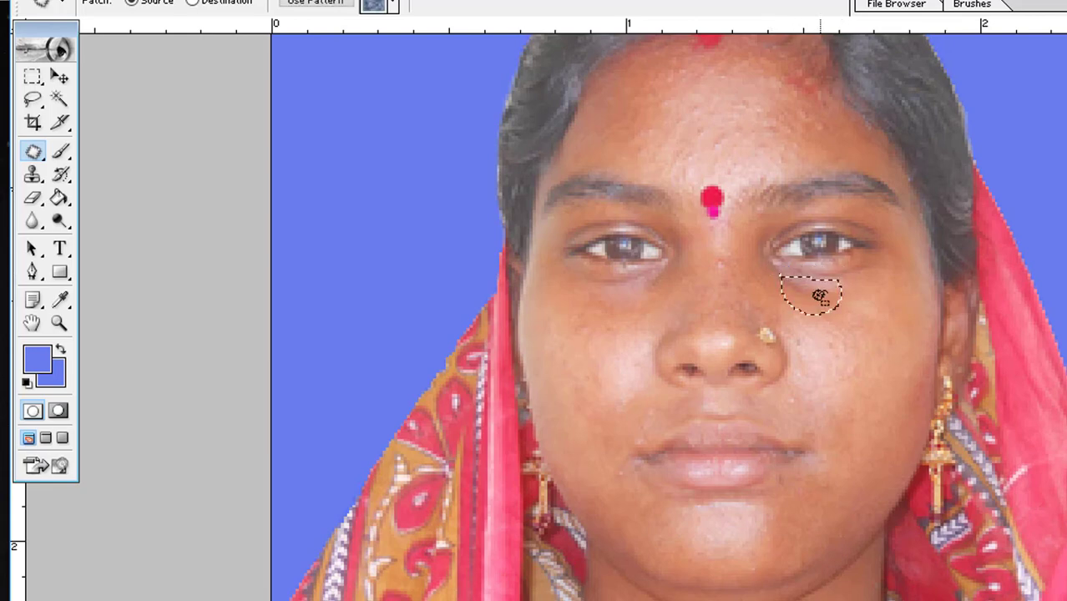
click(853, 337)
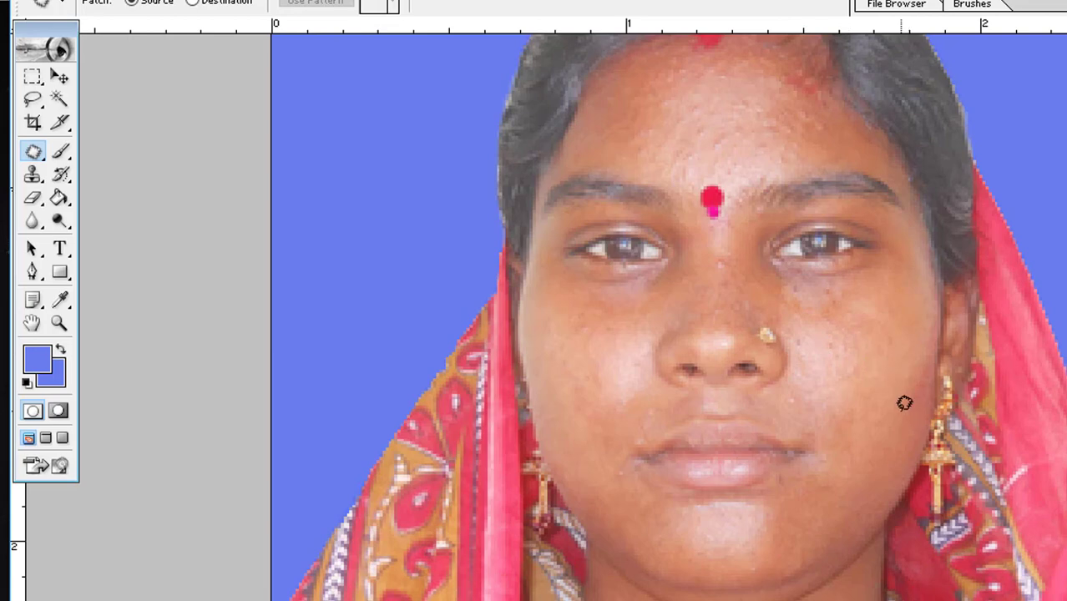
scroll(900, 410, up, 2)
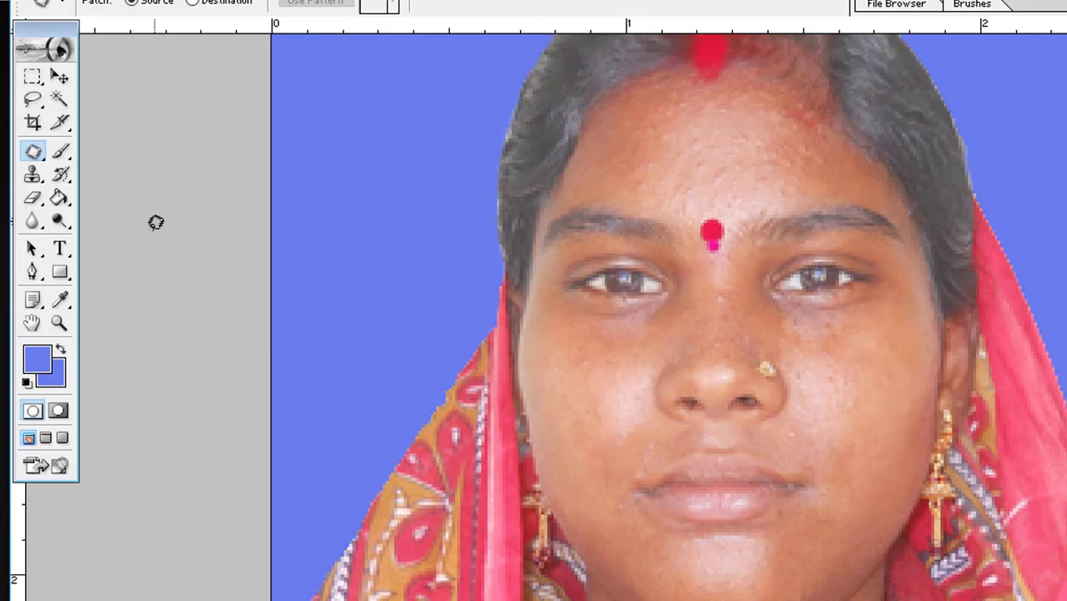
- Sample clean forehead skin and heal the forehead blemishes with the Healing Brush
drag(34, 151, 87, 148)
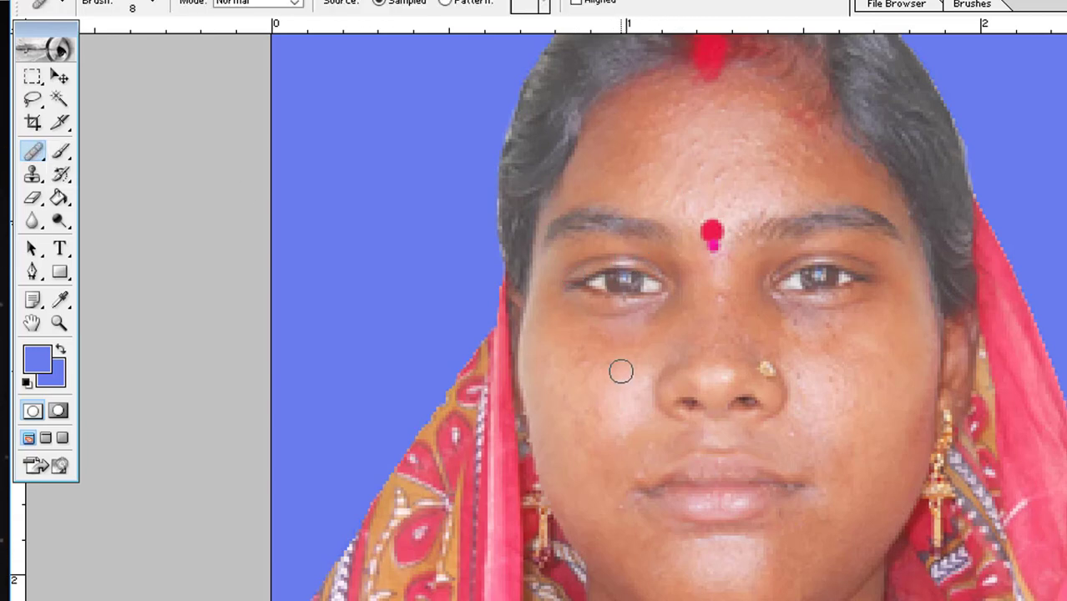
key(alt)
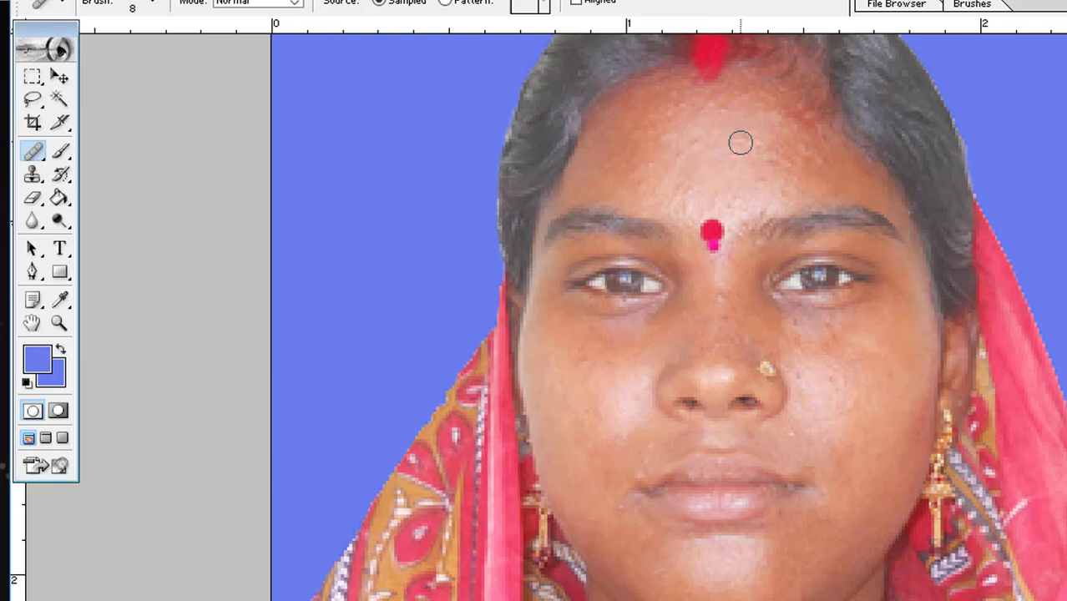
click(685, 205)
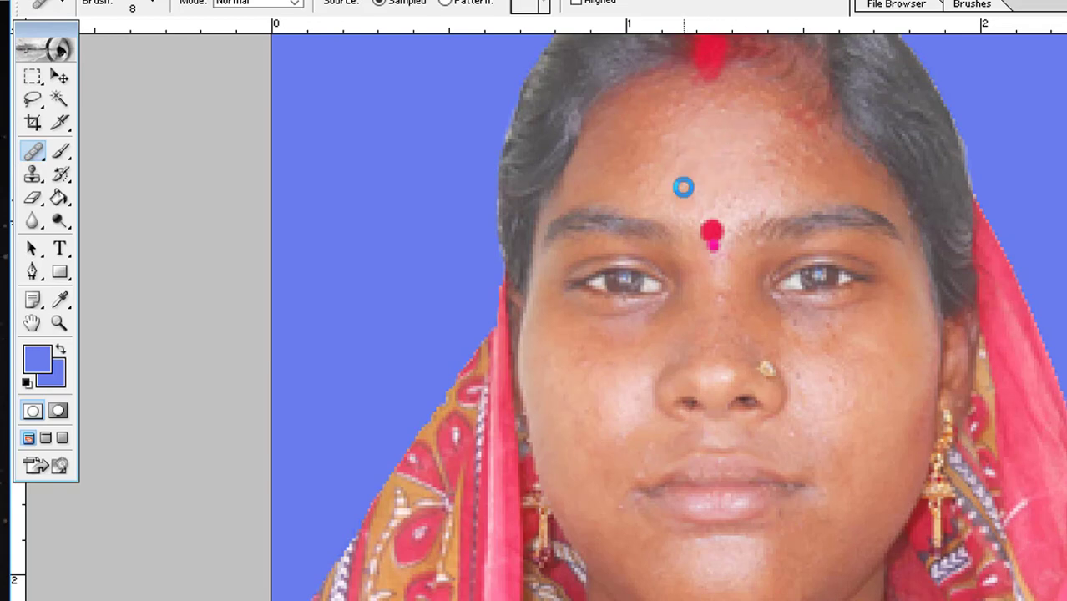
drag(686, 205, 643, 176)
click(749, 168)
mouse_move(749, 169)
mouse_down()
mouse_move(757, 147)
mouse_move(823, 158)
mouse_up()
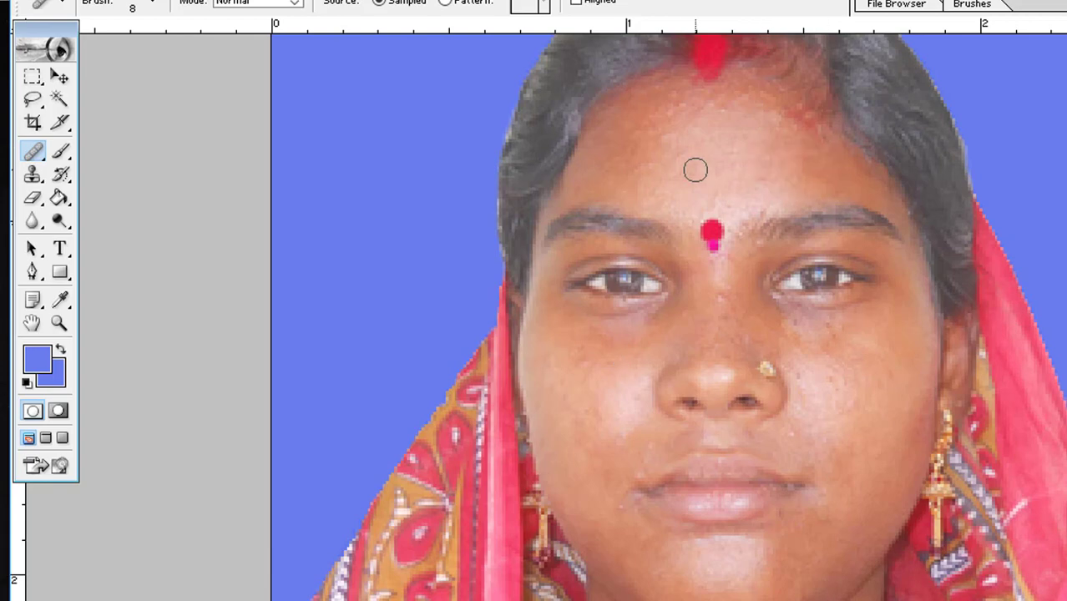
mouse_move(673, 143)
mouse_down()
mouse_move(716, 109)
mouse_move(679, 107)
mouse_up()
- Heal the skin under the right eye, the cheek by the mouth, the mouth corner and chin
mouse_move(716, 301)
mouse_down()
mouse_move(810, 353)
mouse_move(836, 340)
mouse_up()
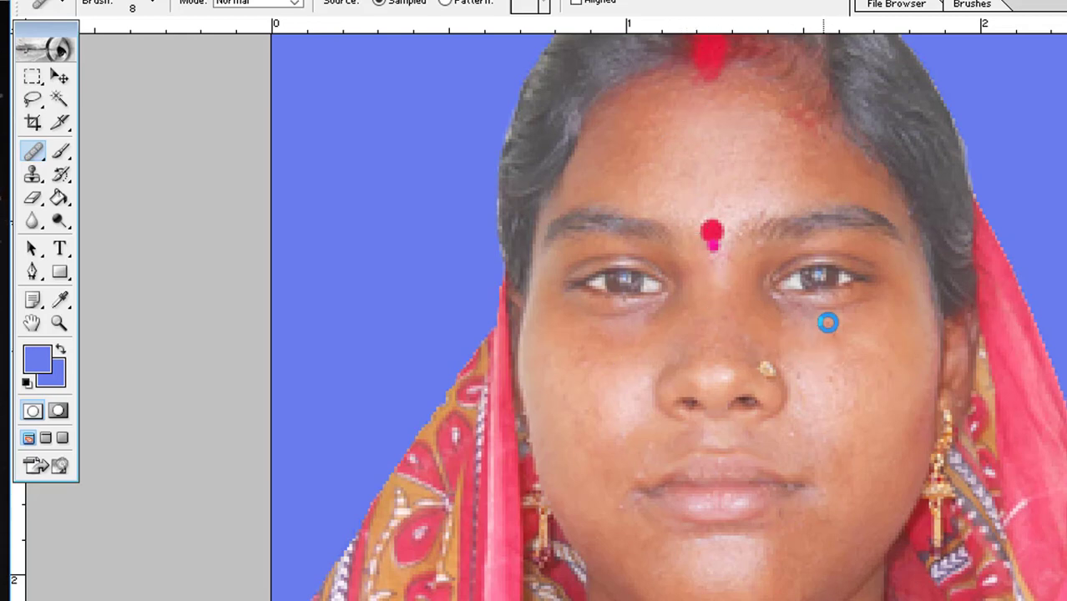
scroll(836, 341, down, 2)
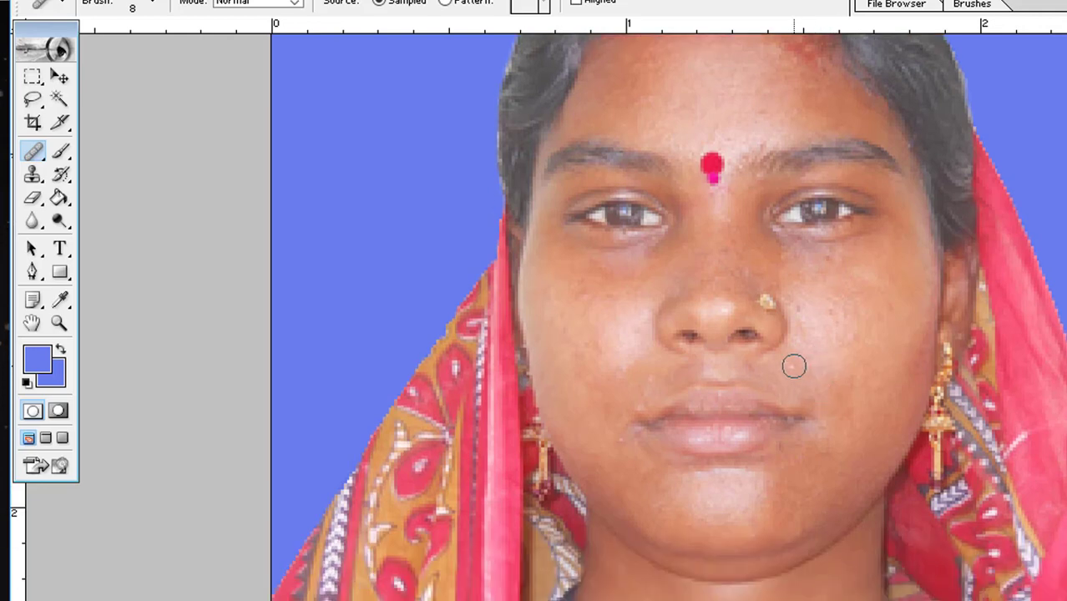
mouse_move(827, 380)
mouse_down()
mouse_move(824, 304)
mouse_move(876, 316)
mouse_up()
drag(662, 376, 640, 388)
click(623, 405)
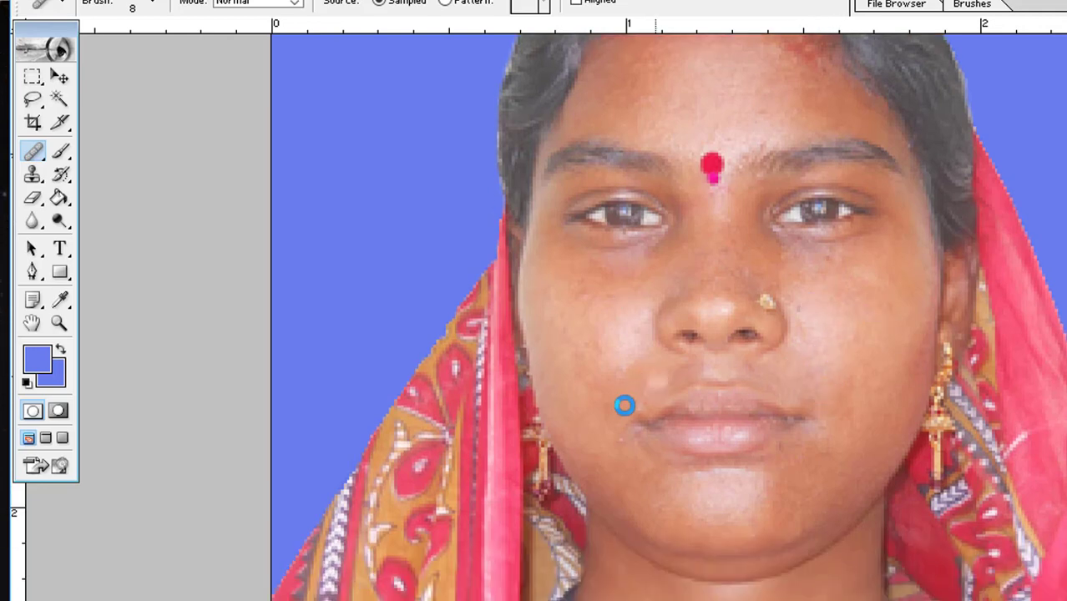
click(766, 480)
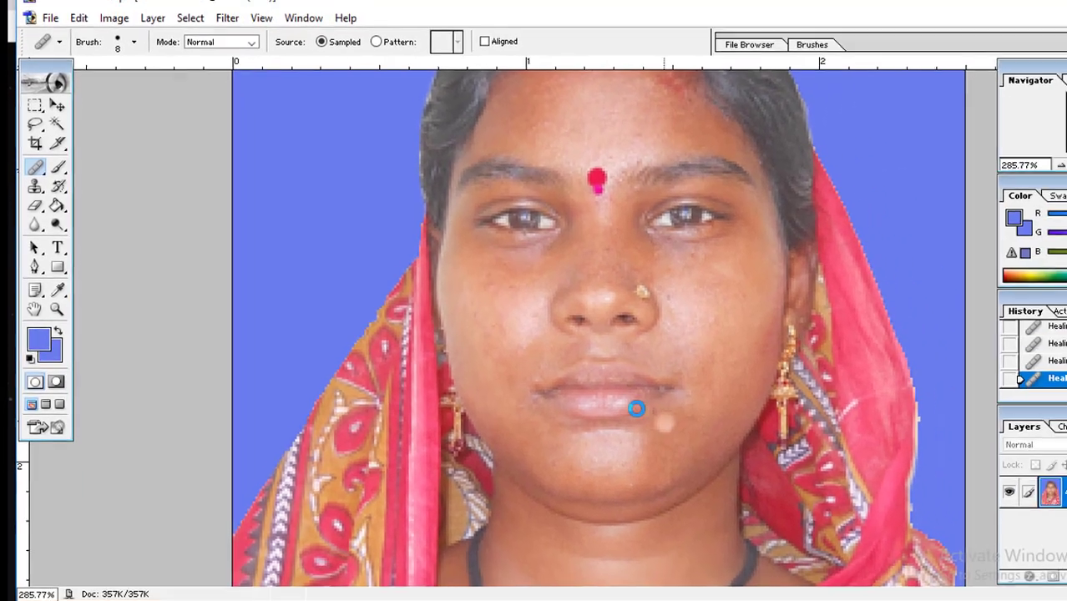
- Heal spots on both cheeks and on either side of the nose bridge
click(477, 278)
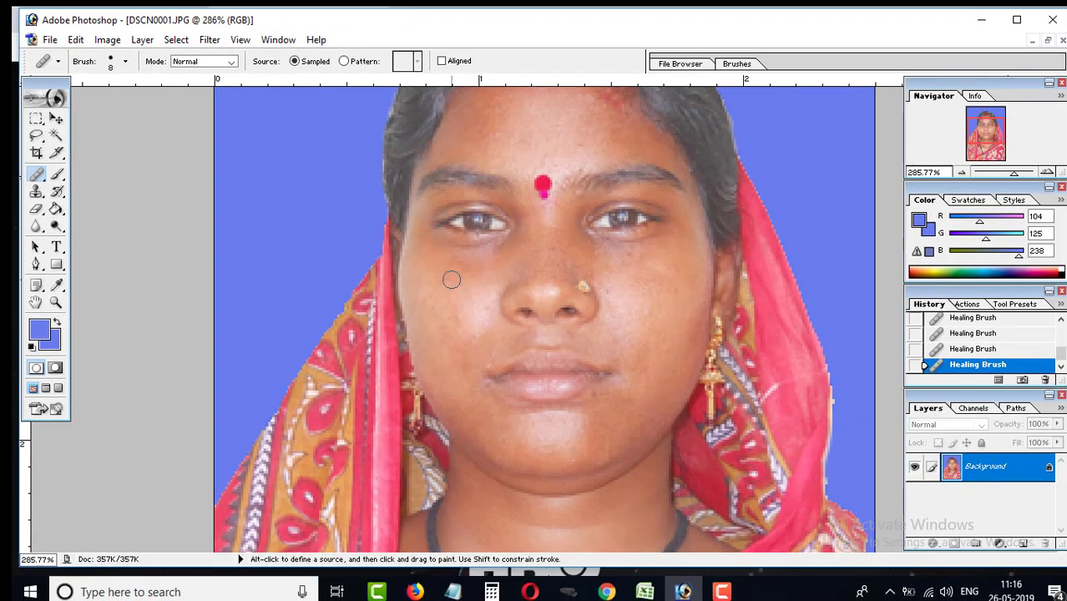
click(448, 288)
click(548, 244)
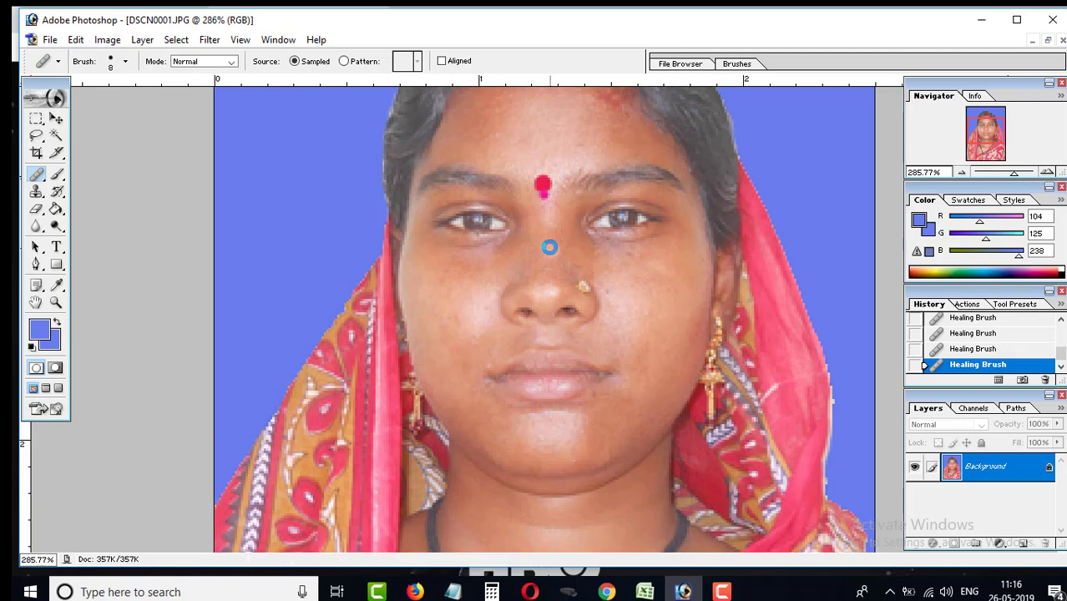
click(597, 250)
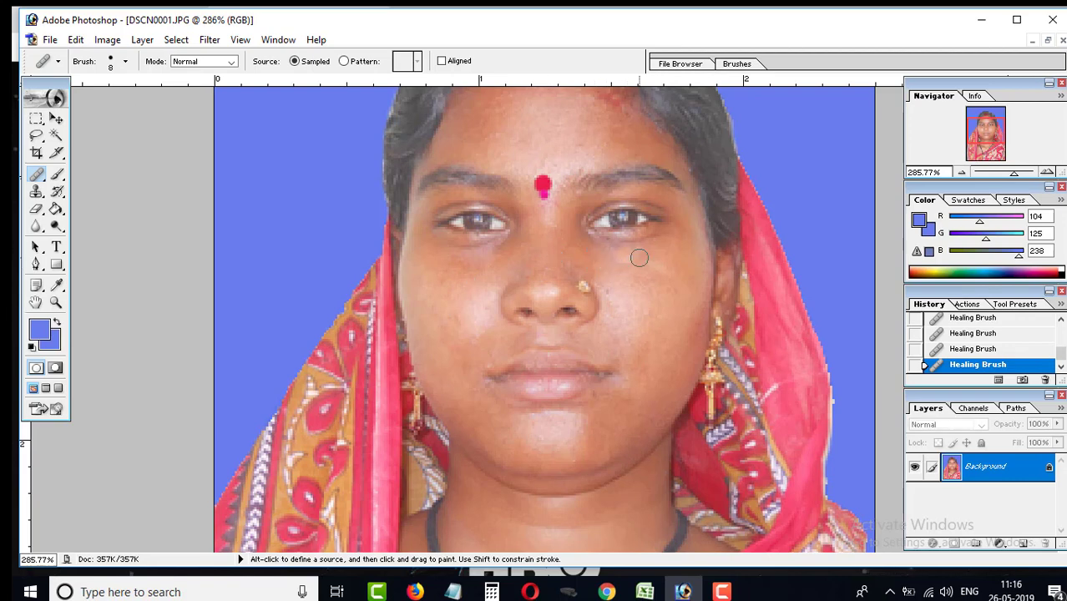
click(643, 303)
click(629, 285)
- Heal the remaining forehead spots and one on the lower left cheek
scroll(569, 171, up, 2)
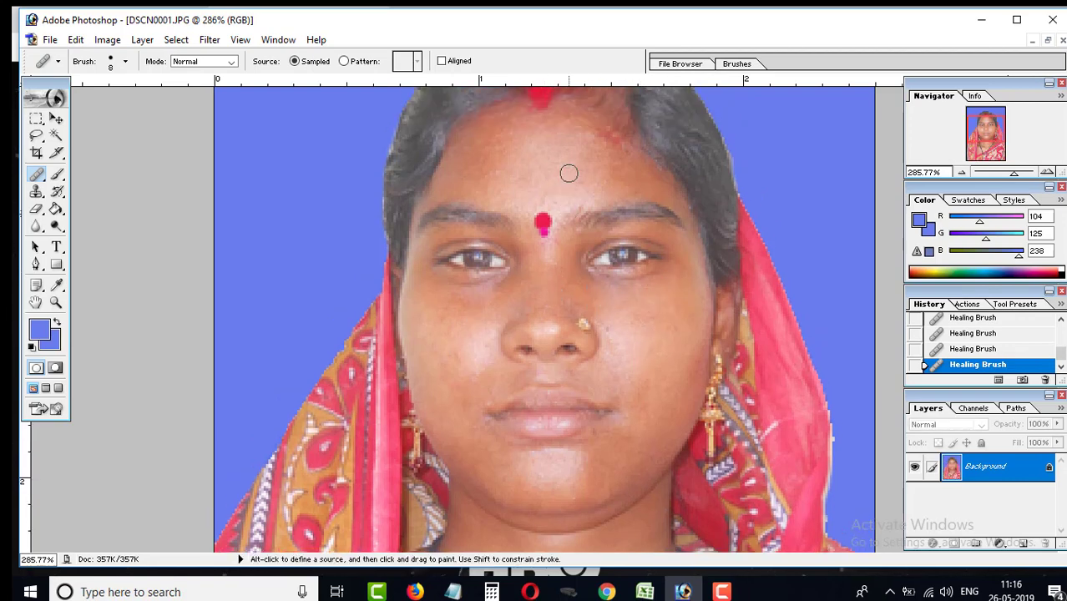
scroll(528, 211, up, 3)
click(507, 173)
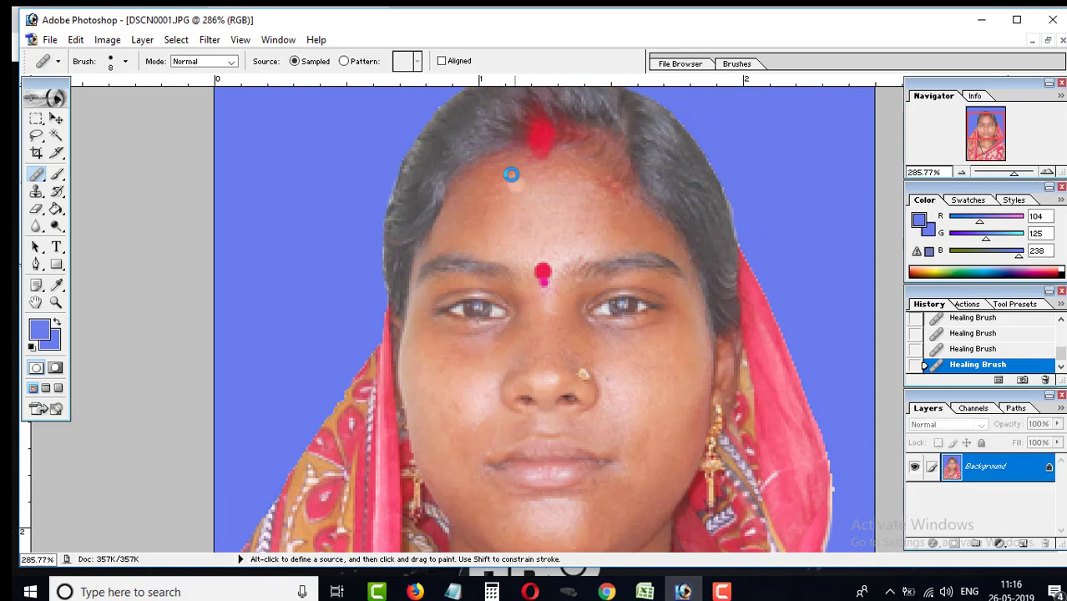
click(598, 205)
click(571, 240)
scroll(618, 373, down, 2)
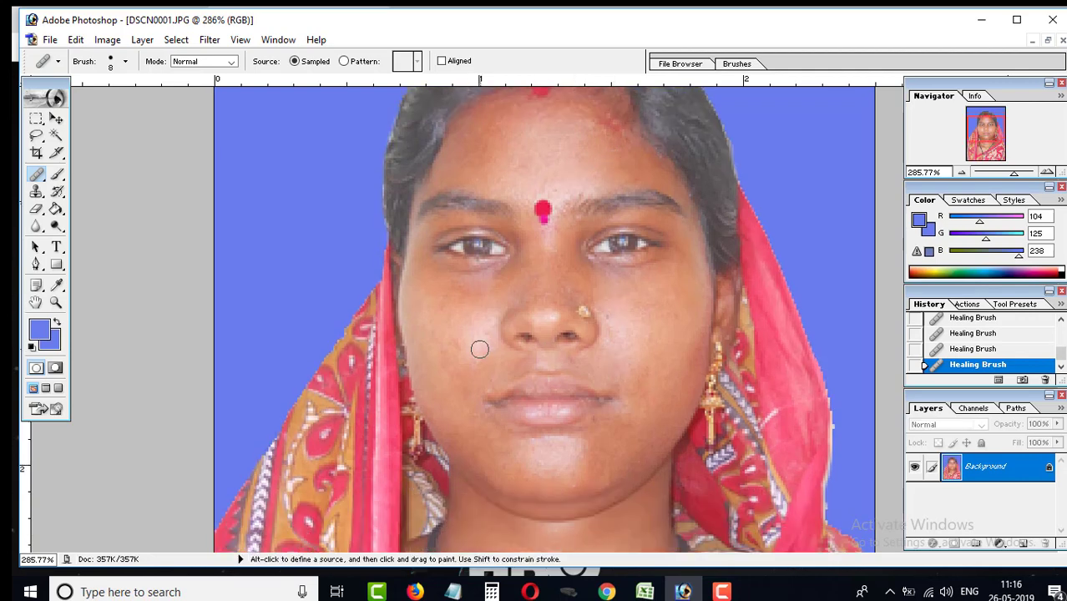
click(453, 381)
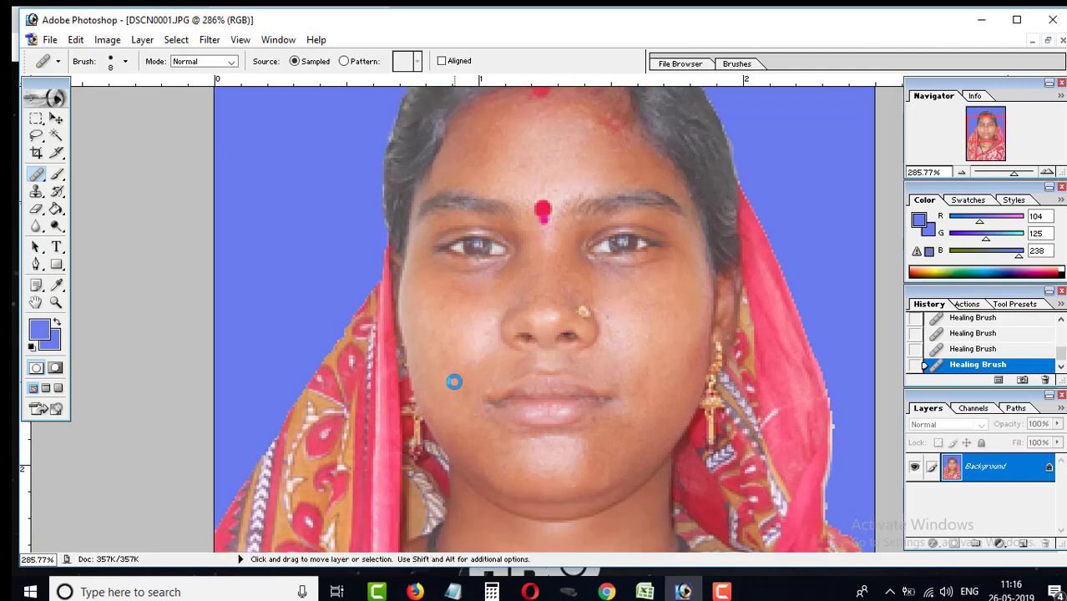
key(ctrl)
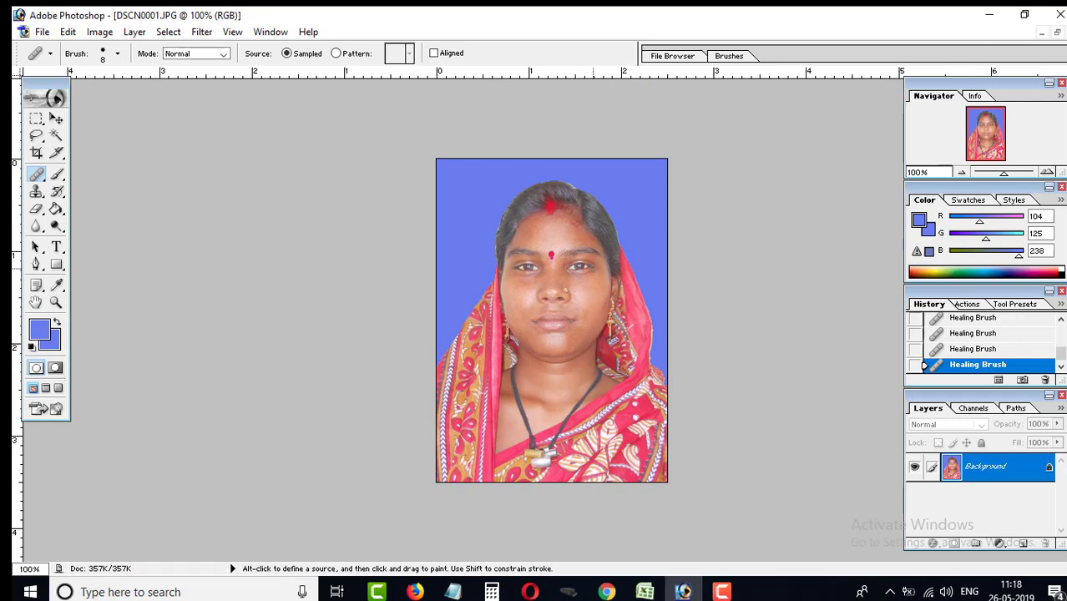
- Pick the Dodge Tool from the Dodge/Burn/Sponge flyout
click(56, 227)
click(113, 228)
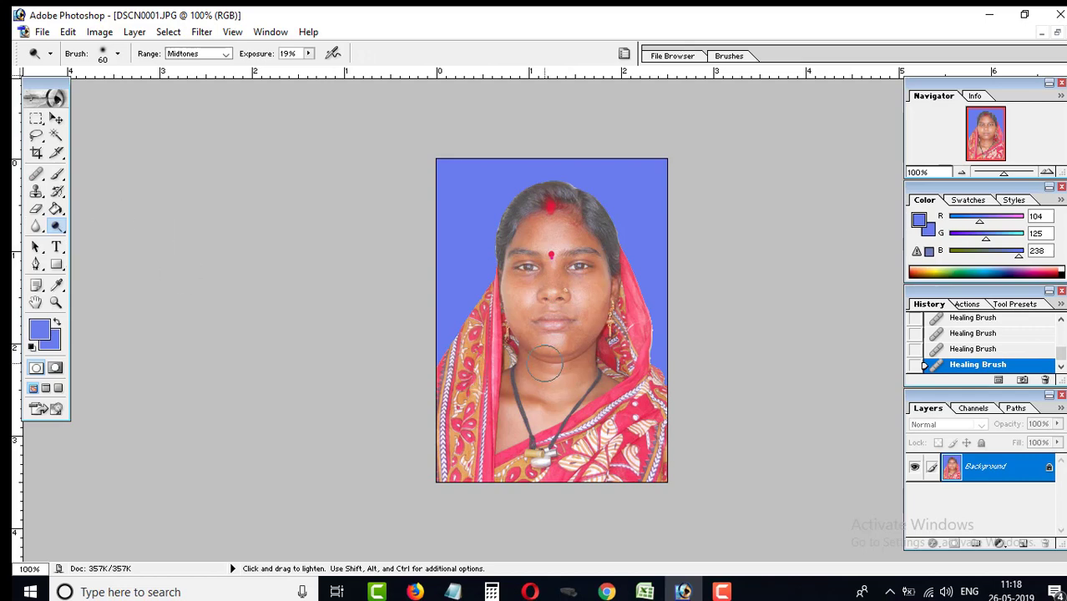
key(ctrl)
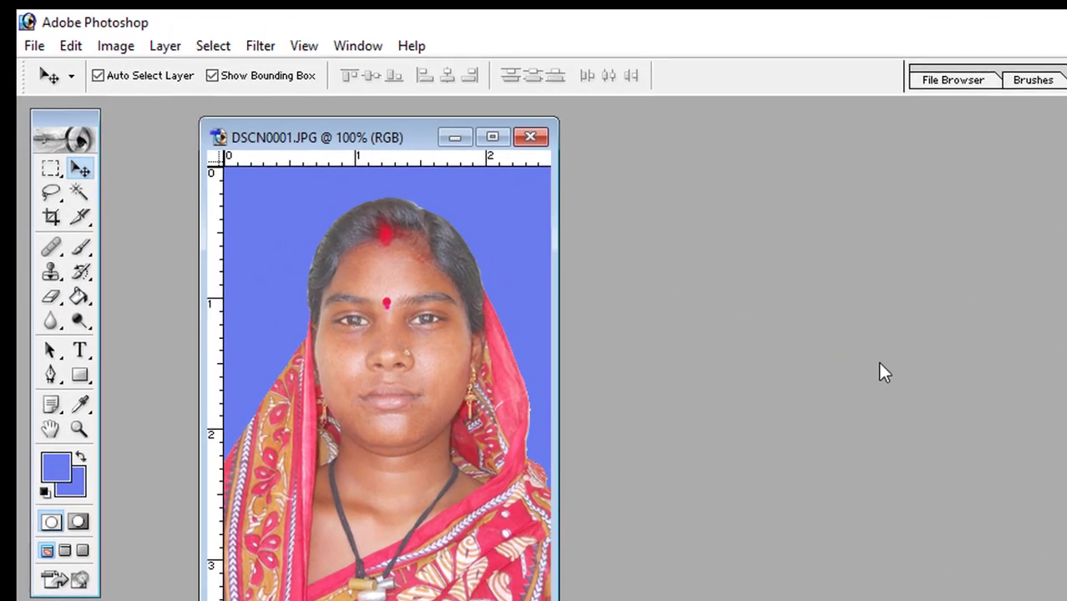
- Open the Curves dialog from Image > Adjustments
click(117, 48)
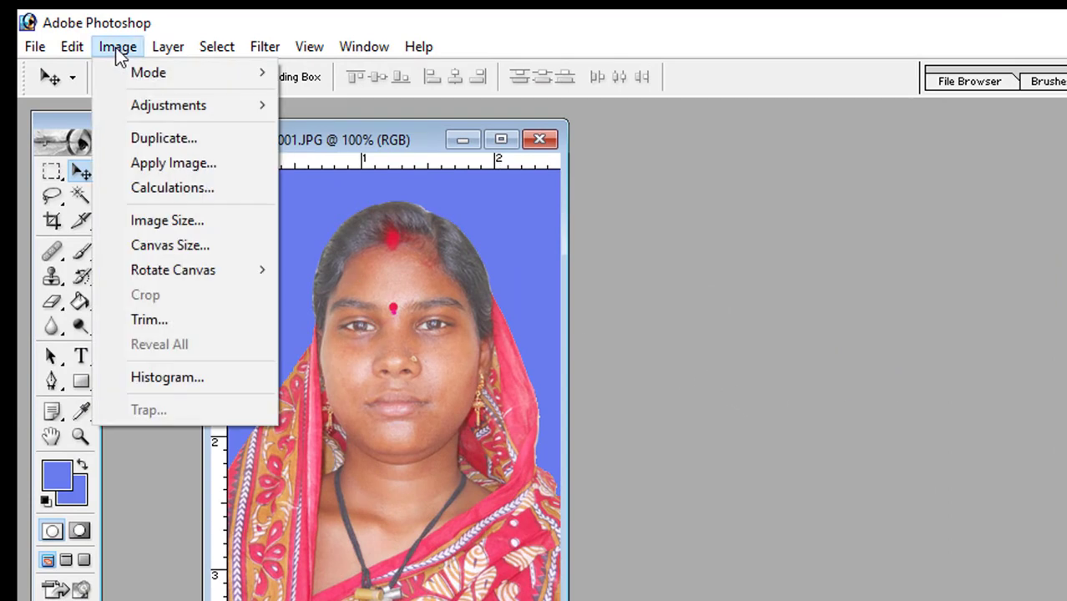
mouse_move(168, 105)
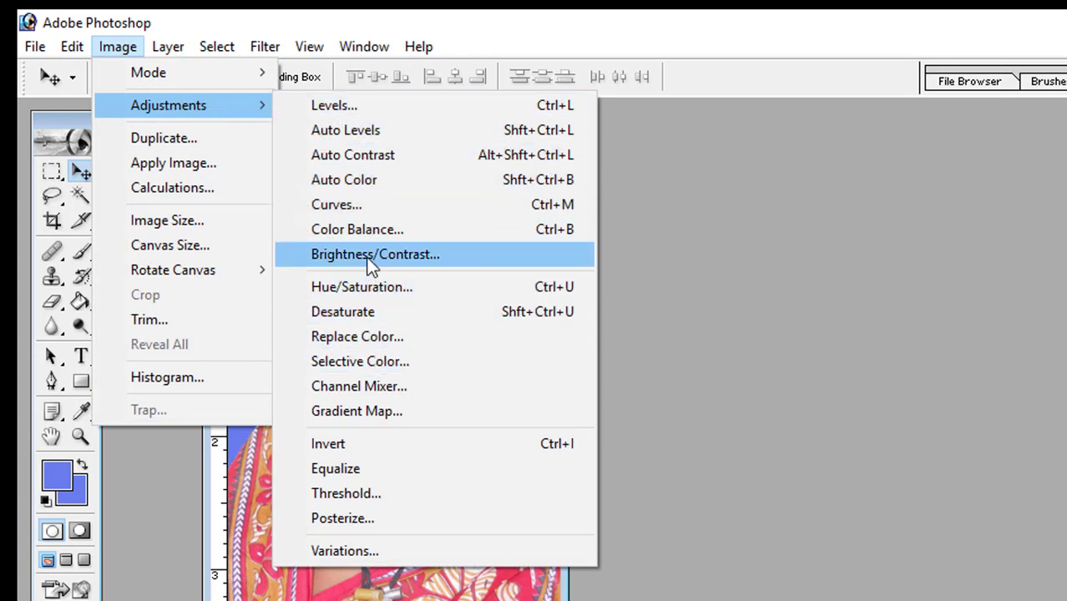
click(344, 208)
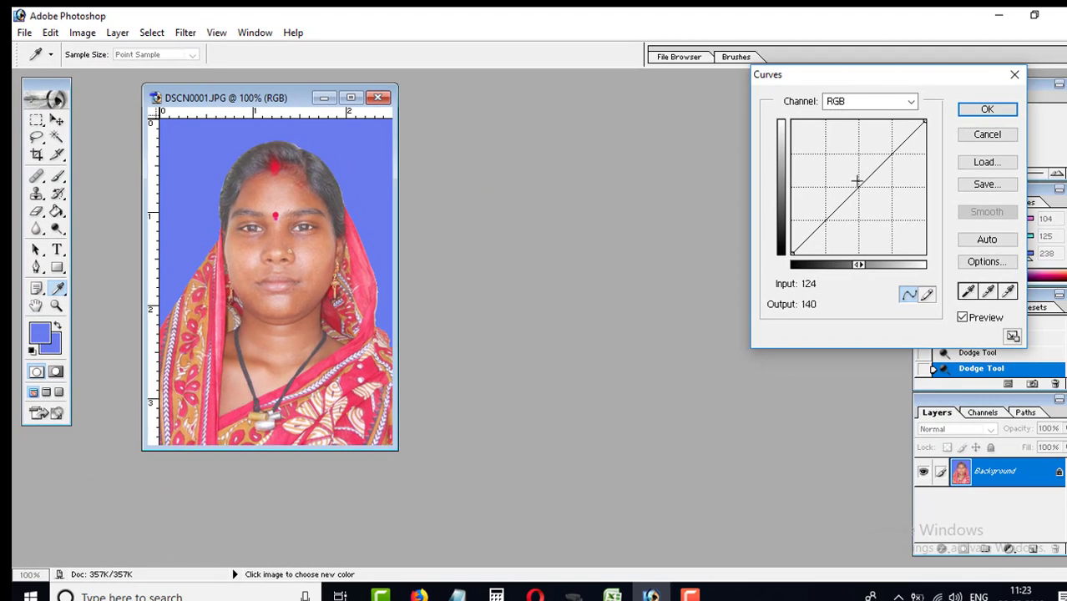
- Raise the curve midpoint to input 121, output 140 and apply it
click(856, 181)
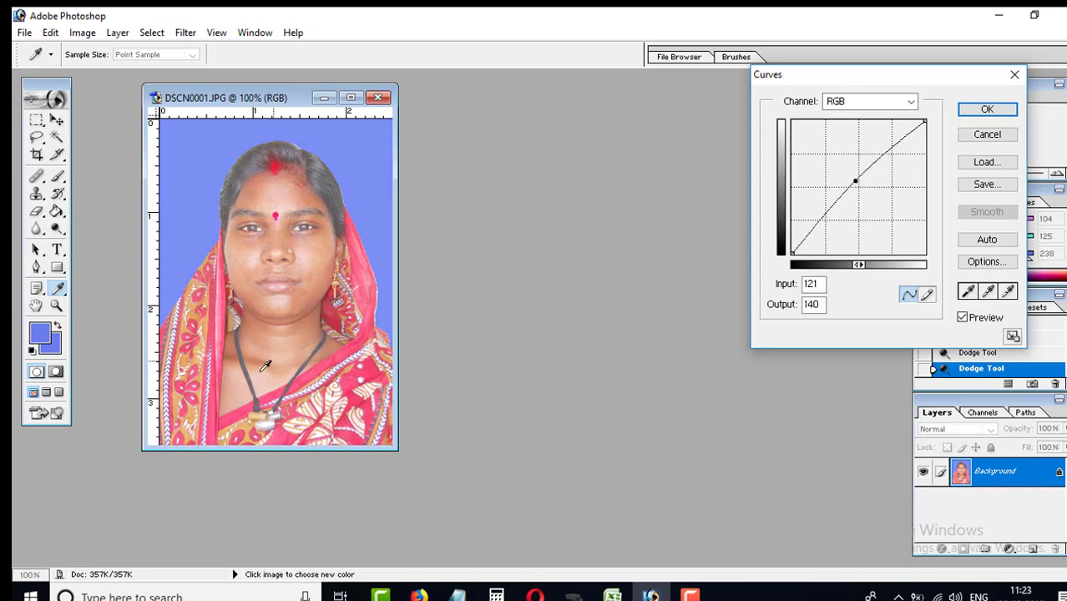
click(987, 109)
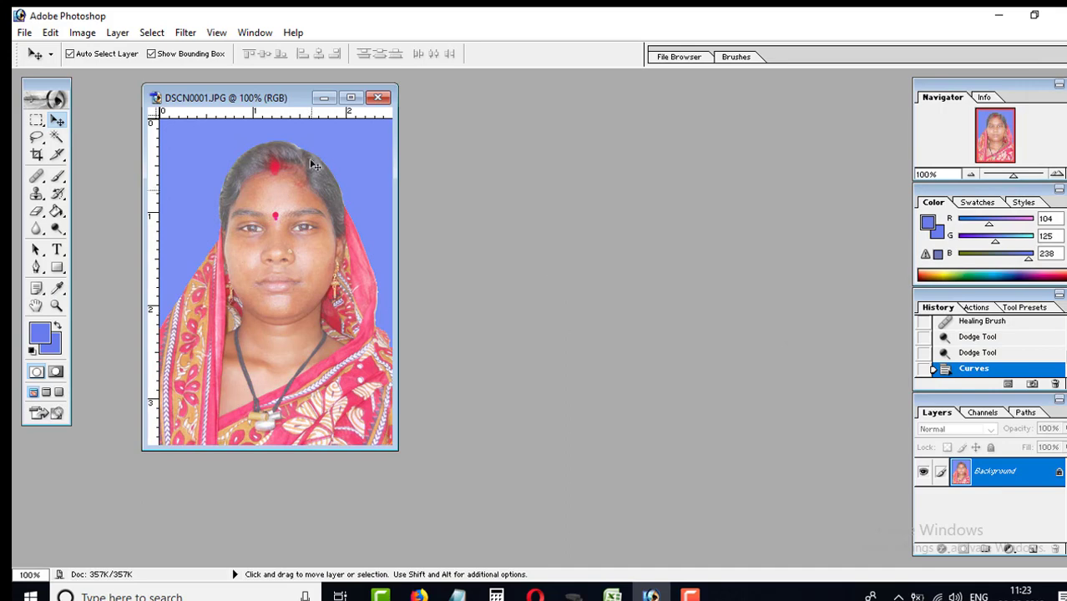
- Maximize the document and dodge the face down to the chest with a 125 brush
click(352, 98)
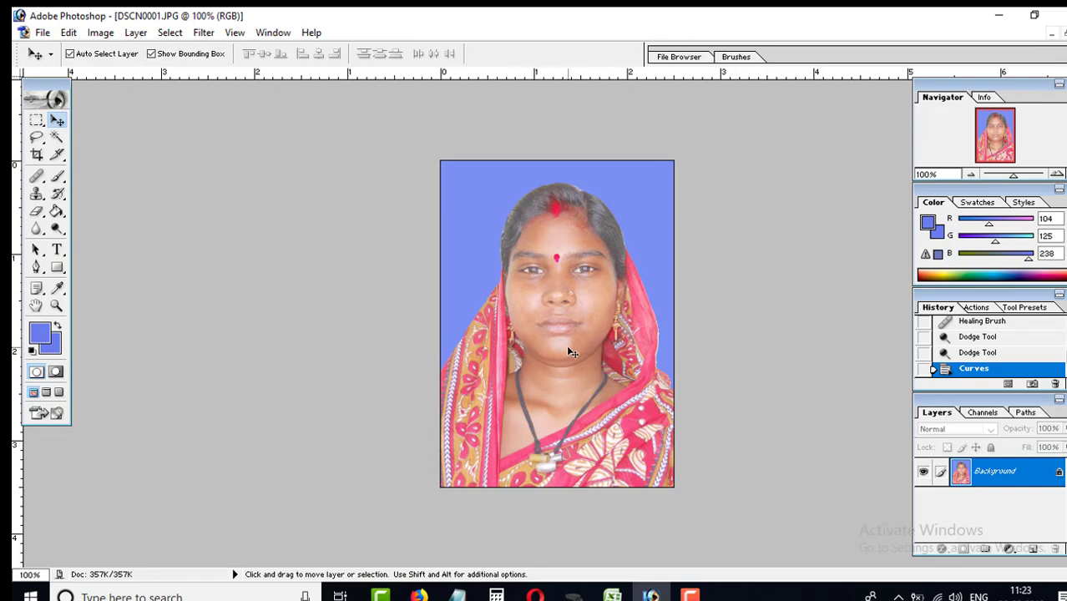
click(56, 231)
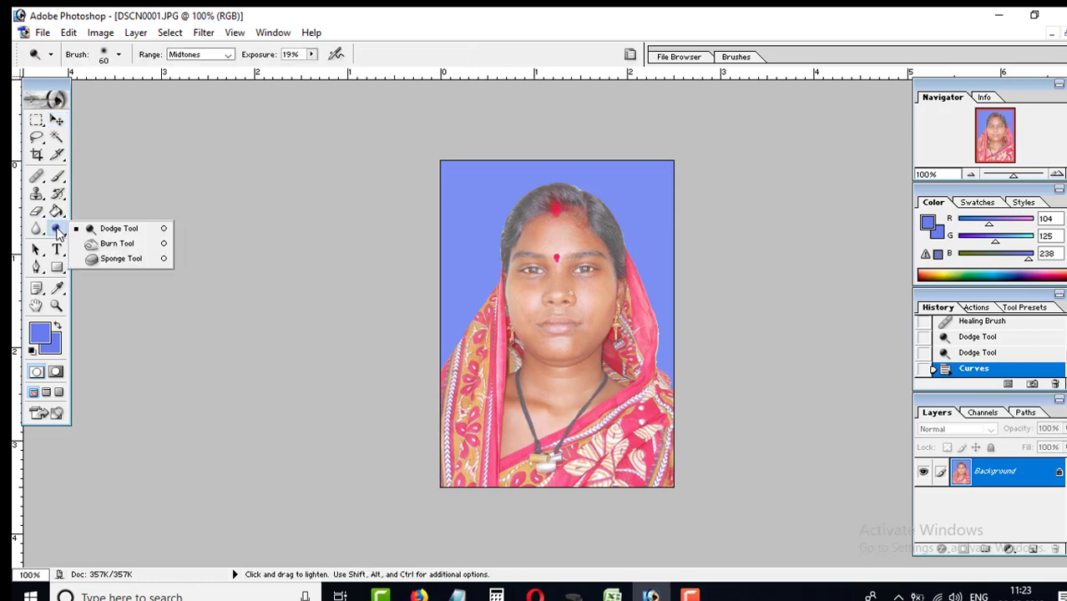
click(113, 230)
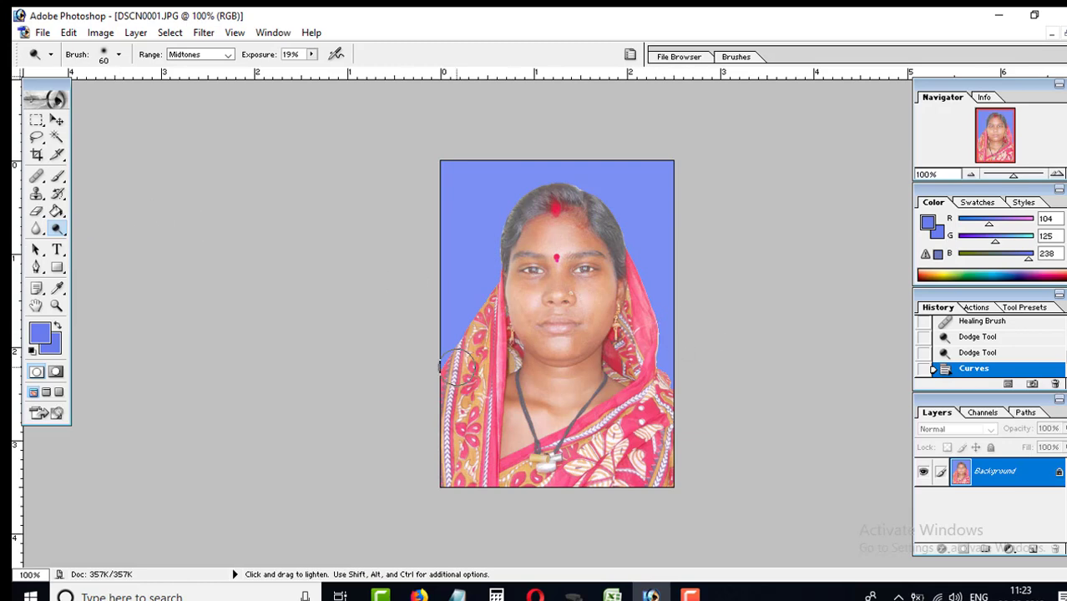
key(bracketright)
key(bracketright)
key(bracketright)
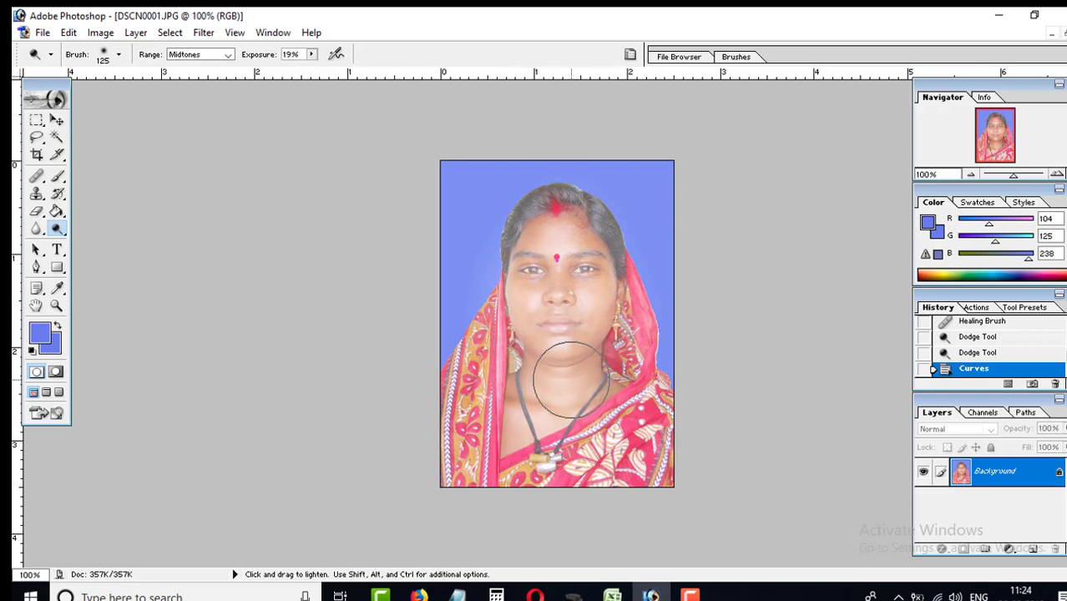
drag(561, 369, 580, 392)
key(ctrl)
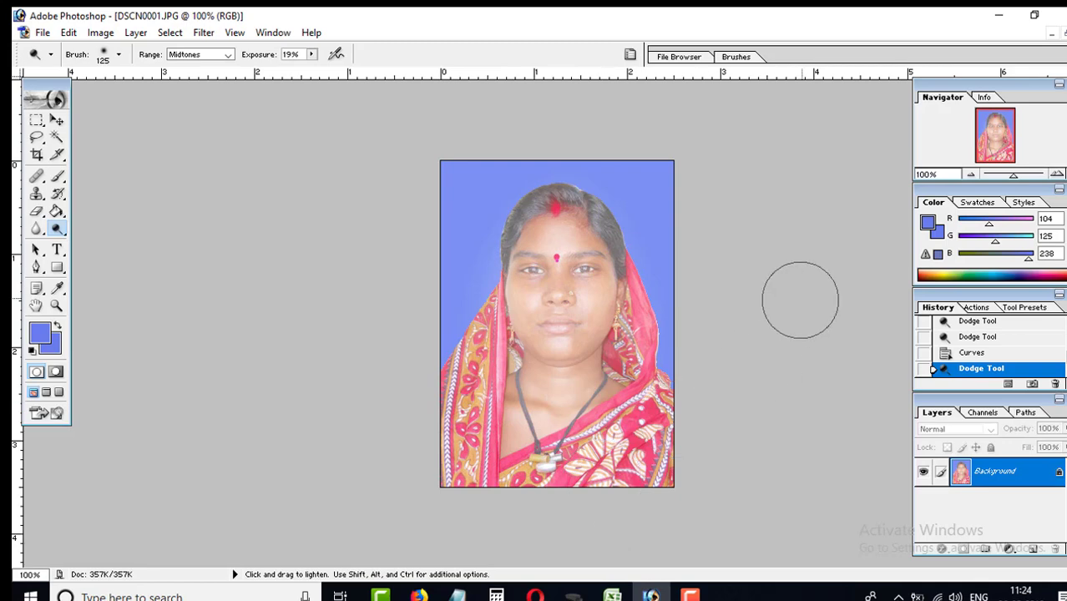
drag(1013, 176, 1024, 175)
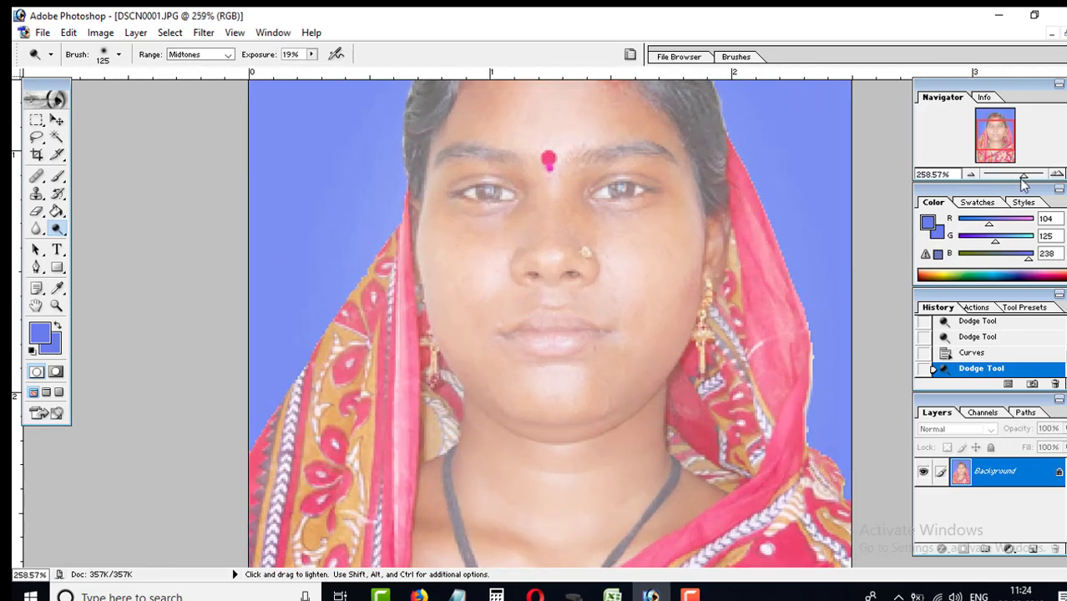
- With a smaller History Brush, restore the red hair parting and the bindi colour
scroll(440, 262, up, 3)
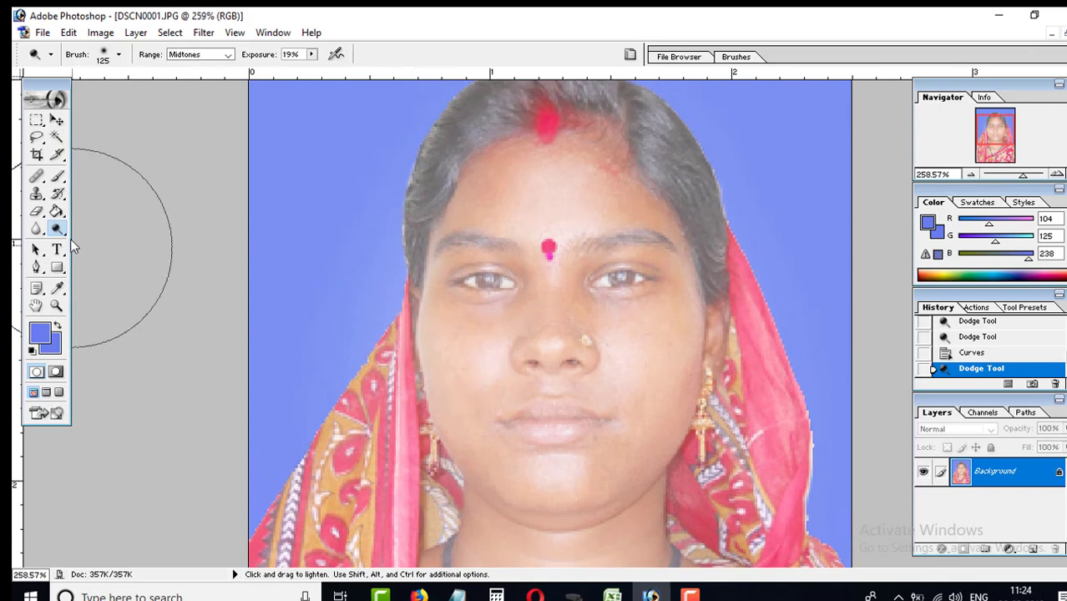
click(57, 194)
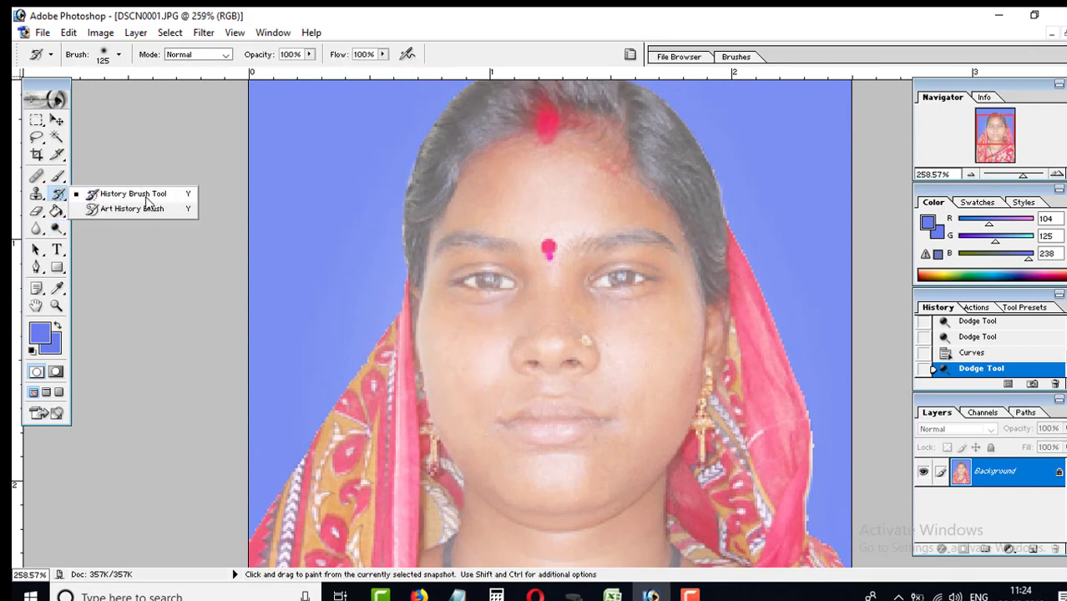
click(124, 194)
scroll(573, 275, up, 3)
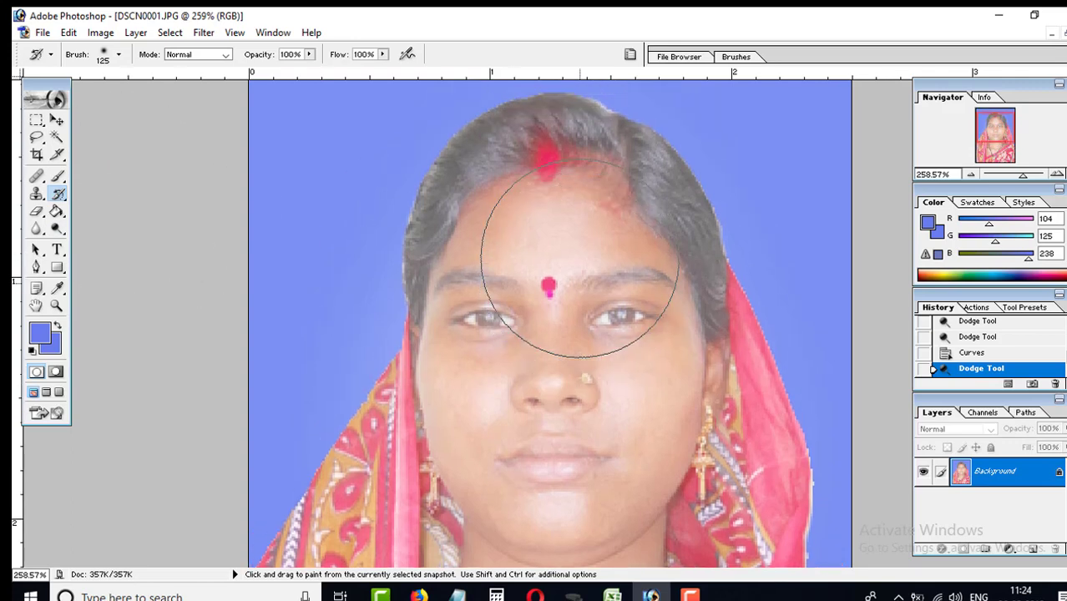
scroll(561, 293, up, 2)
key(bracketleft)
key(bracketleft)
key(bracketleft)
key(bracketleft)
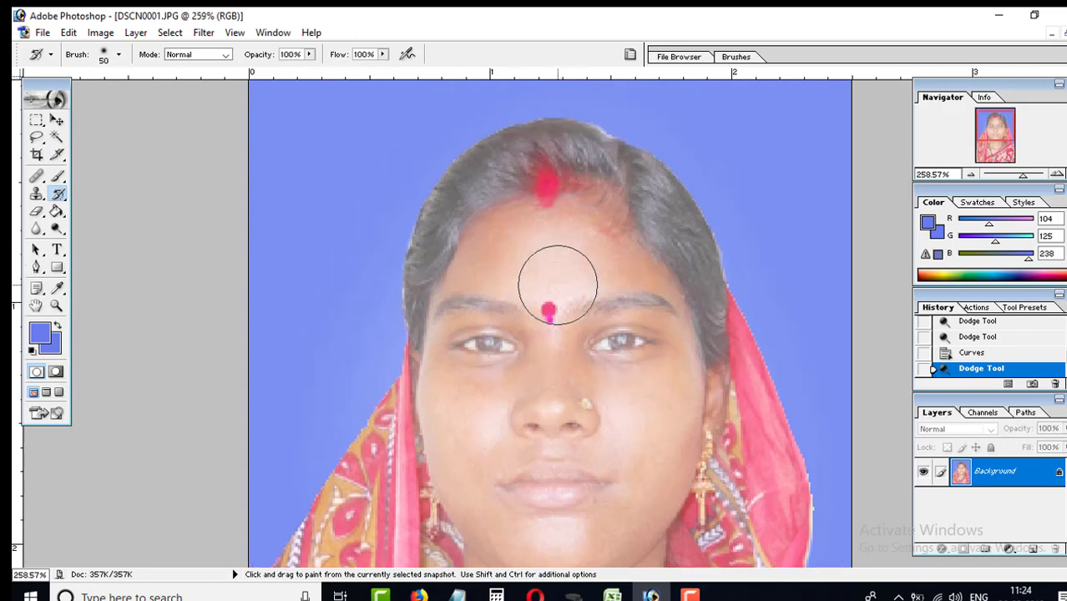
key(bracketleft)
key(bracketleft)
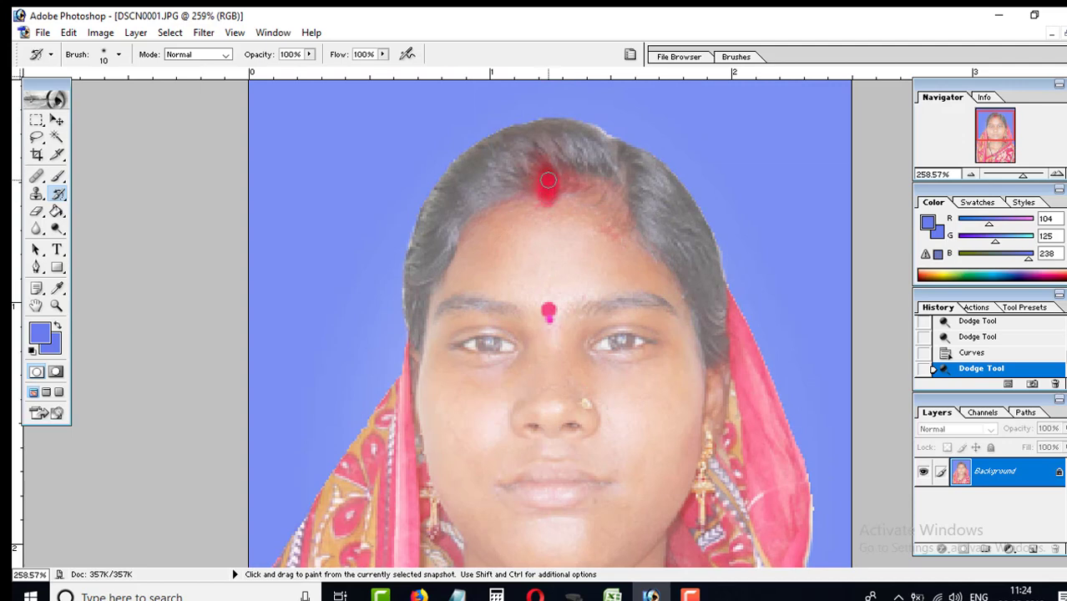
click(549, 167)
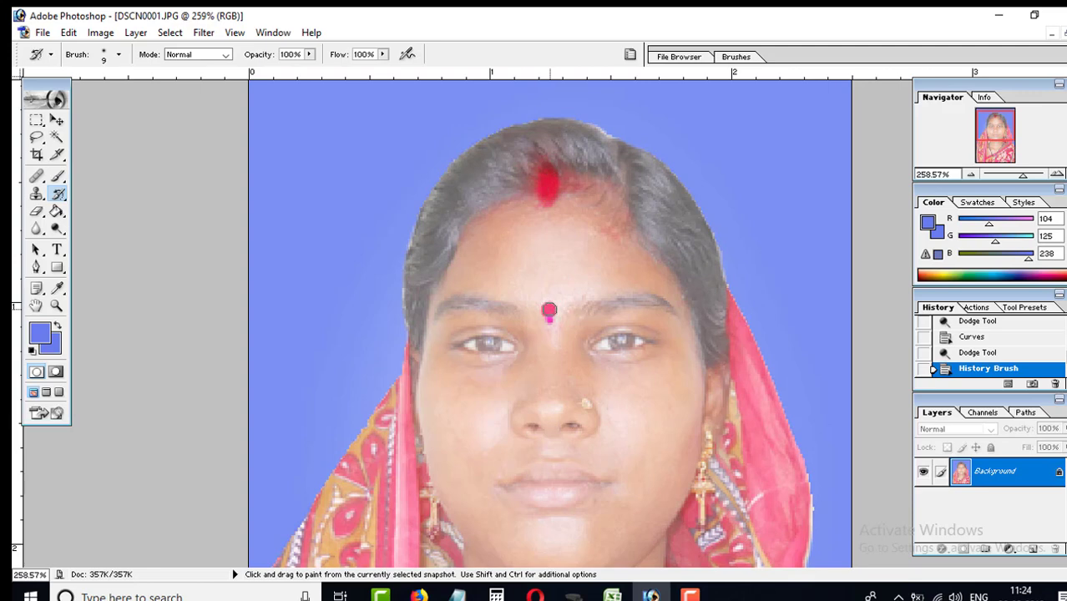
click(548, 310)
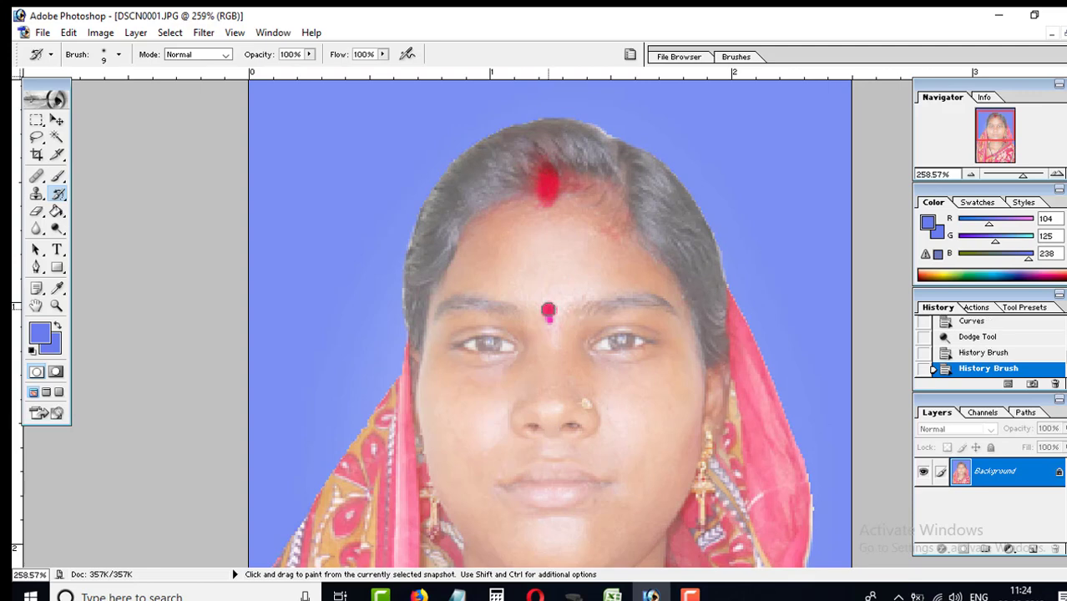
click(549, 310)
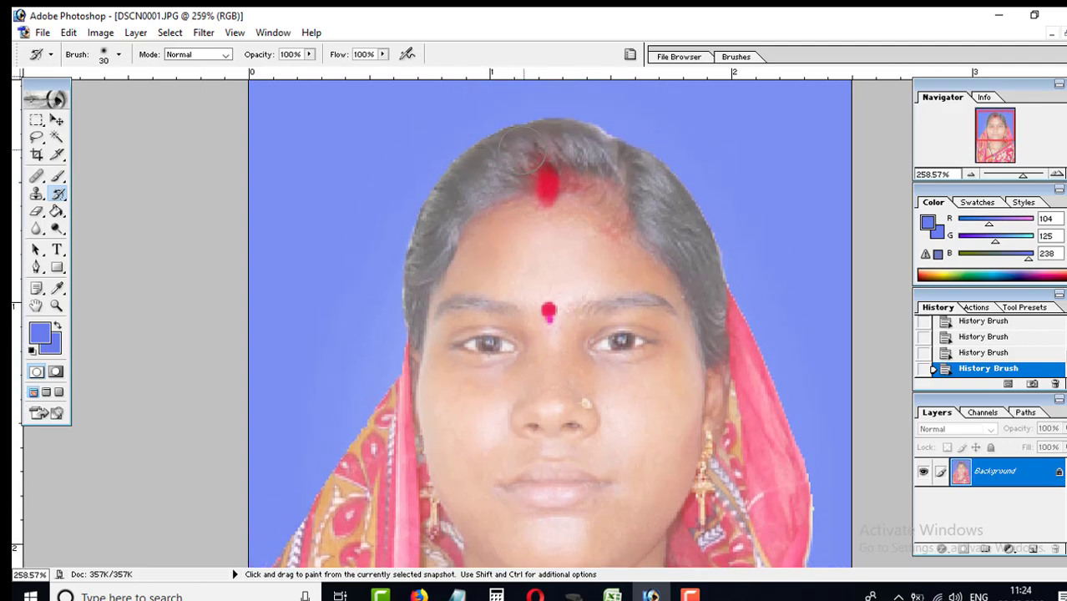
- Restore the darker hair at the crown and along the right side
mouse_move(523, 153)
mouse_down()
mouse_move(465, 191)
mouse_move(445, 264)
mouse_up()
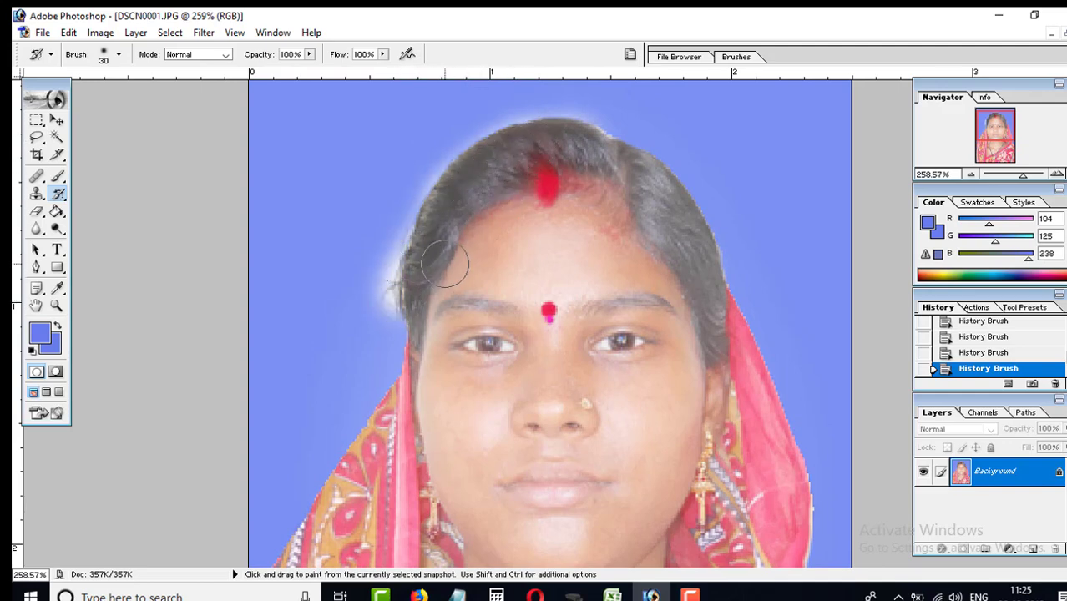
key(ctrl+z)
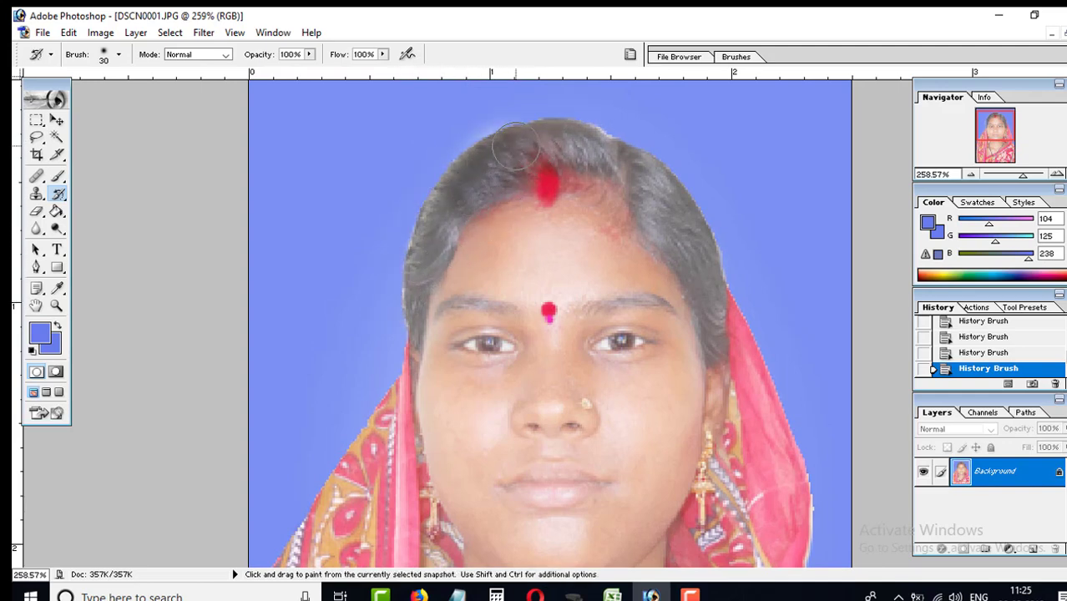
drag(515, 146, 431, 245)
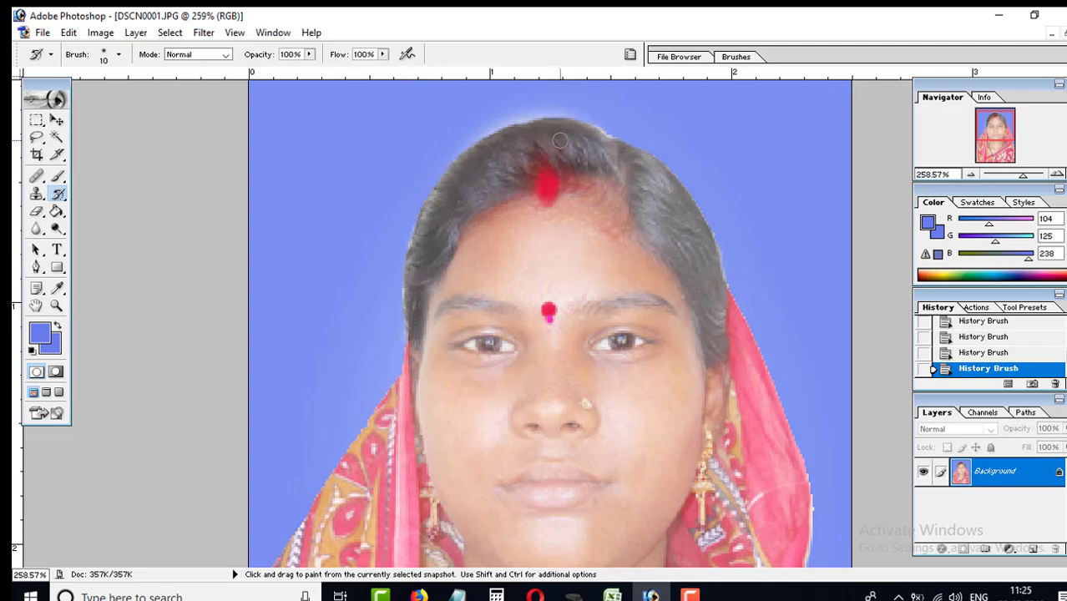
drag(591, 158, 677, 222)
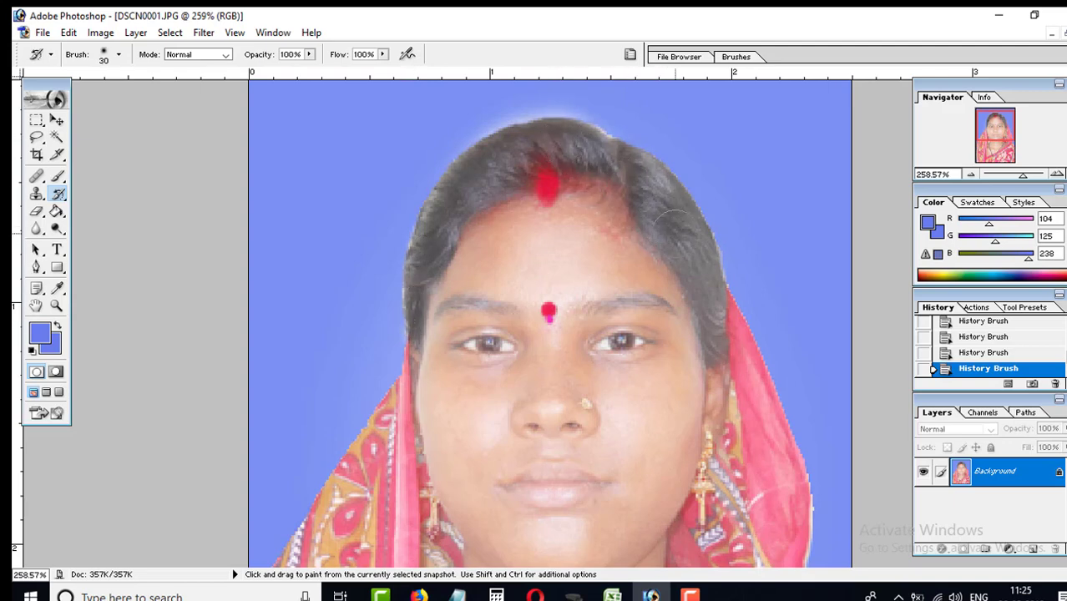
mouse_move(639, 172)
mouse_down()
mouse_move(674, 222)
mouse_move(698, 285)
mouse_up()
- Finish the right hair edge and restore the deeper pink of the right scarf edge
mouse_move(668, 242)
mouse_down()
mouse_move(692, 259)
mouse_move(714, 357)
mouse_move(721, 343)
mouse_up()
scroll(721, 342, down, 1)
scroll(734, 343, down, 2)
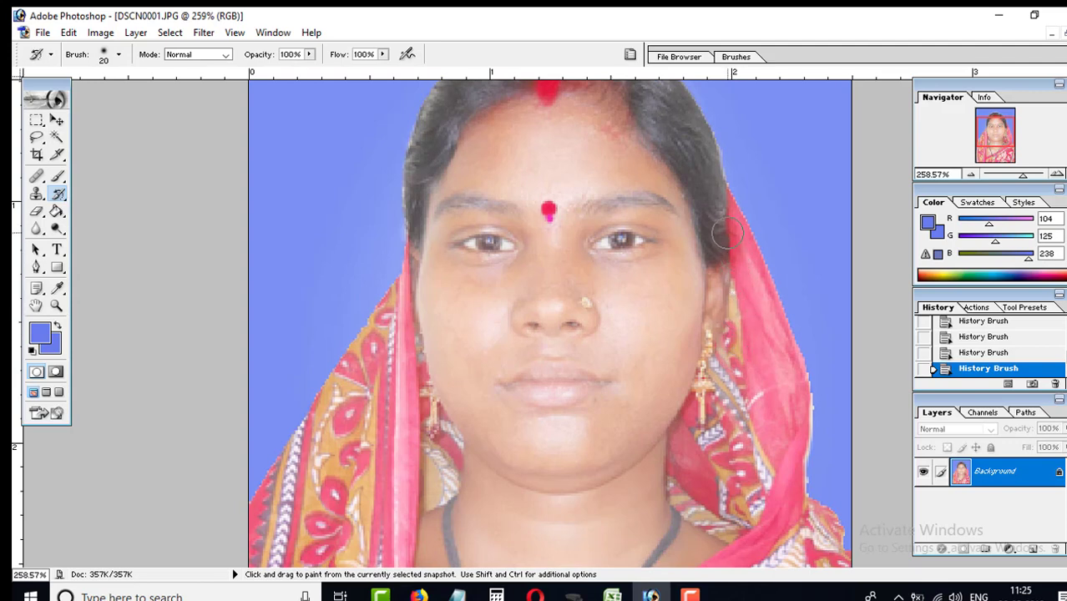
drag(727, 235, 764, 305)
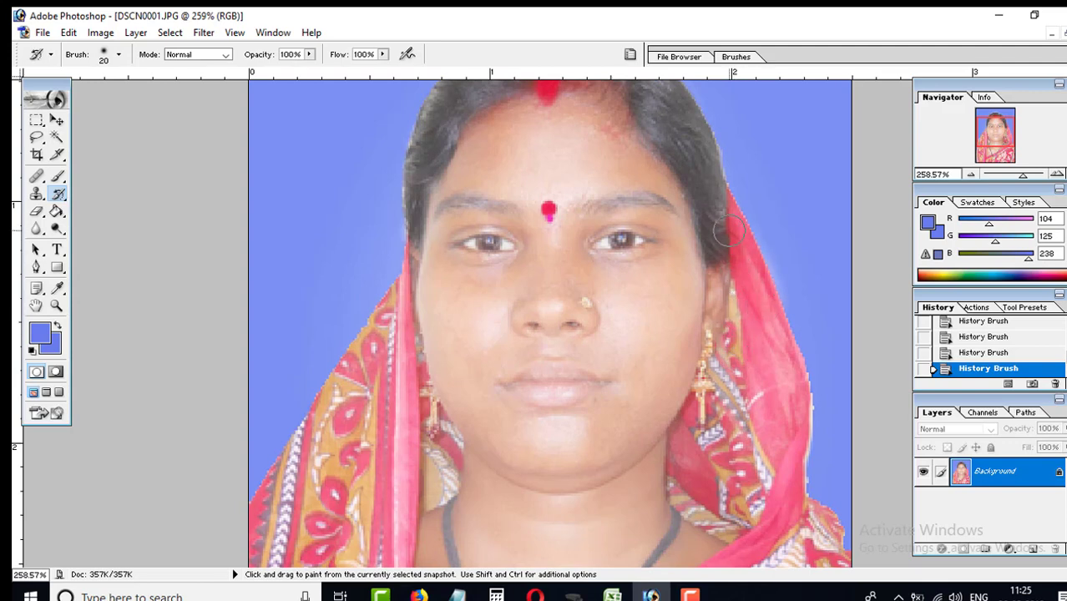
drag(726, 250, 772, 391)
mouse_move(756, 340)
mouse_down()
mouse_move(702, 443)
mouse_move(698, 434)
mouse_move(735, 484)
mouse_move(765, 394)
mouse_up()
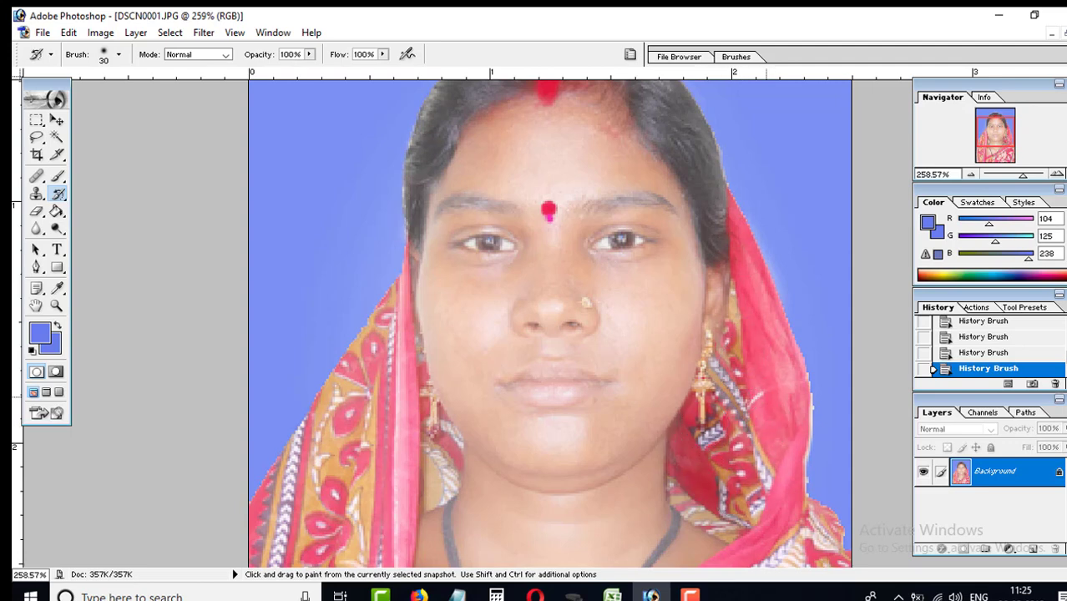
- Deepen the pink of the left scarf strip down to its lower part, then enlarge the brush
scroll(440, 421, down, 1)
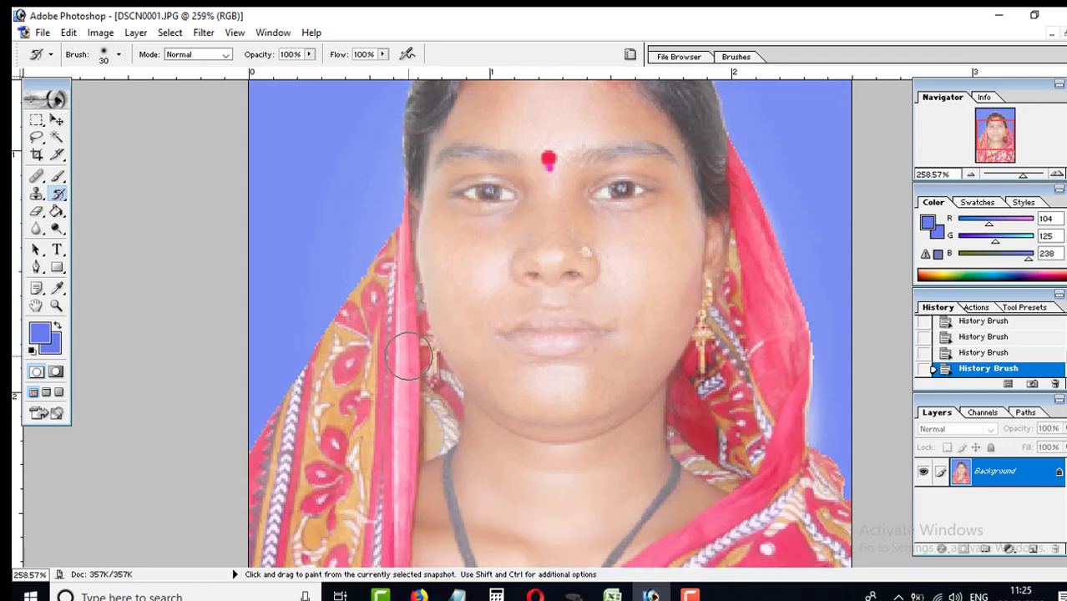
drag(387, 287, 367, 379)
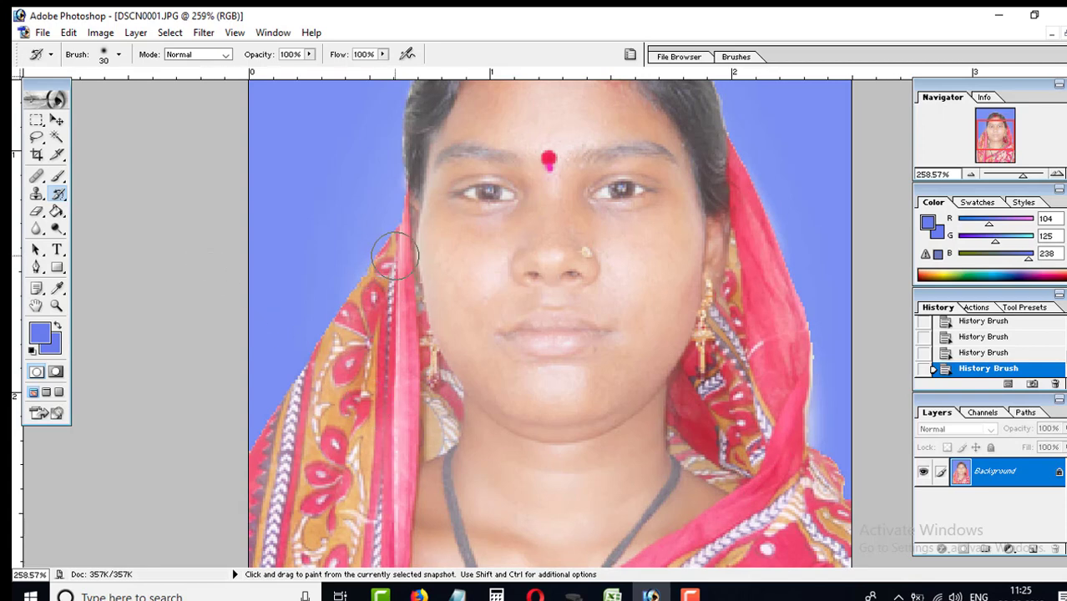
mouse_move(395, 254)
mouse_down()
mouse_move(410, 330)
mouse_move(368, 492)
mouse_move(342, 509)
mouse_move(318, 391)
mouse_move(293, 535)
mouse_up()
scroll(416, 331, down, 2)
drag(411, 247, 351, 543)
scroll(359, 517, down, 2)
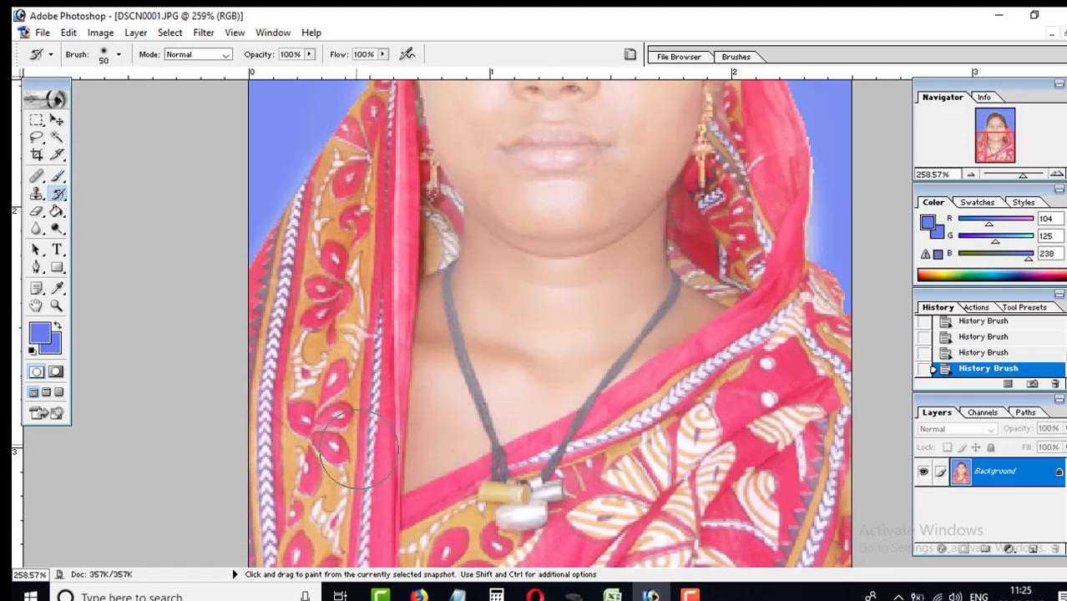
mouse_move(325, 376)
mouse_down()
mouse_move(321, 509)
mouse_move(708, 379)
mouse_move(797, 392)
mouse_move(735, 501)
mouse_move(601, 534)
mouse_up()
key(bracketright)
key(bracketright)
scroll(776, 434, up, 1)
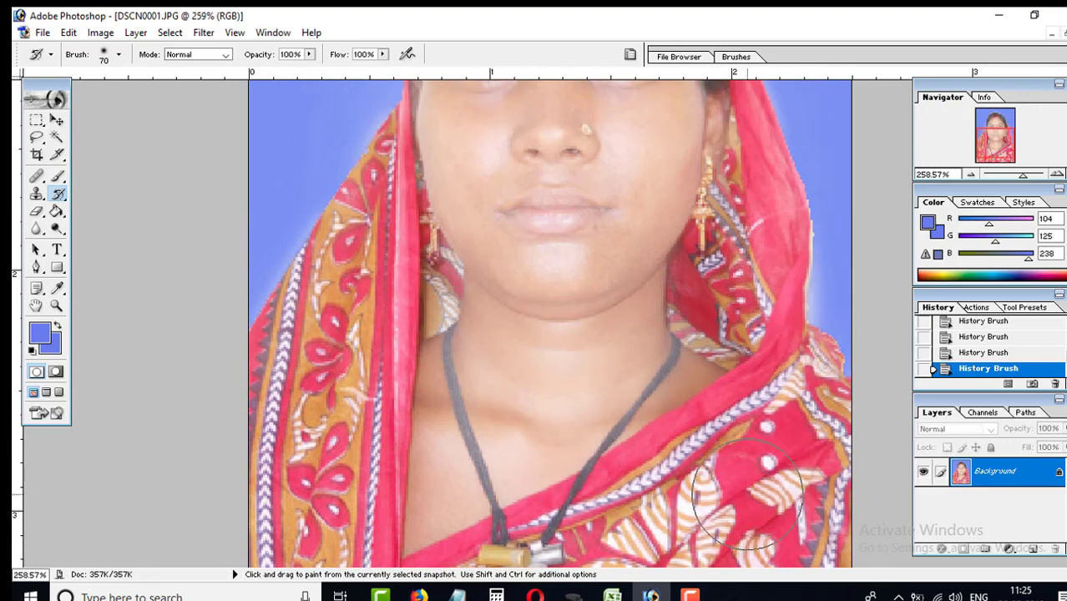
scroll(752, 438, up, 3)
scroll(735, 446, up, 2)
scroll(738, 452, up, 1)
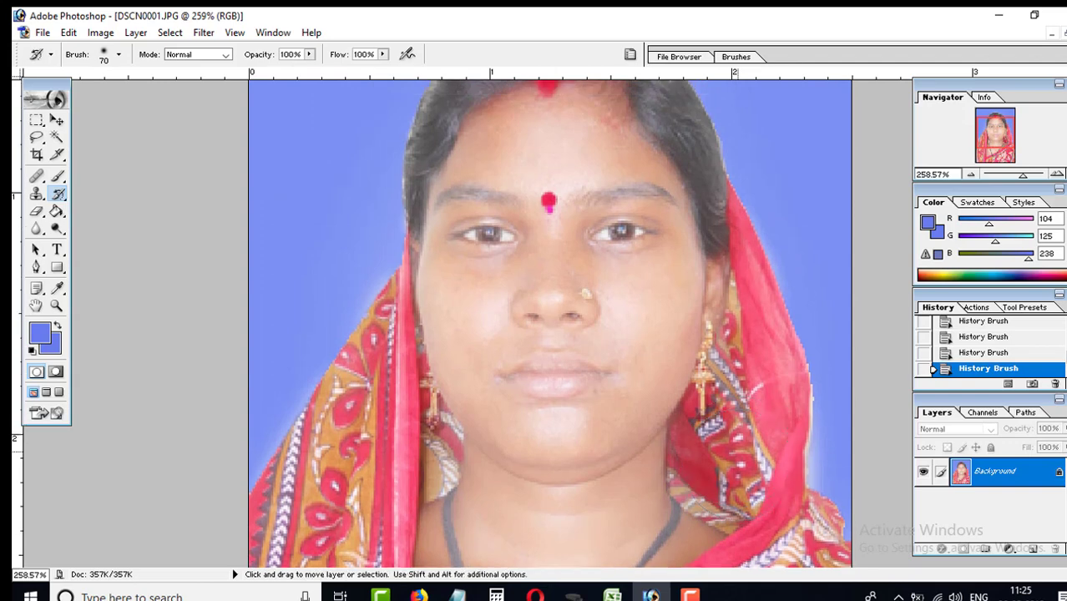
scroll(601, 401, up, 2)
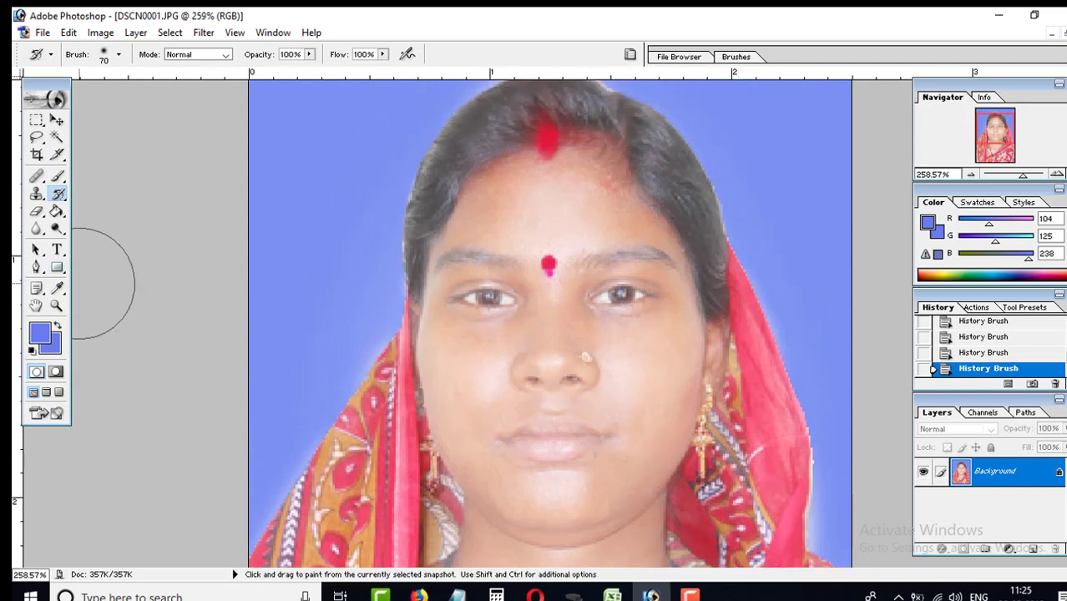
- Sample the cheek skin tone RGB 247/211/197 as the foreground colour with the Eyedropper
click(58, 291)
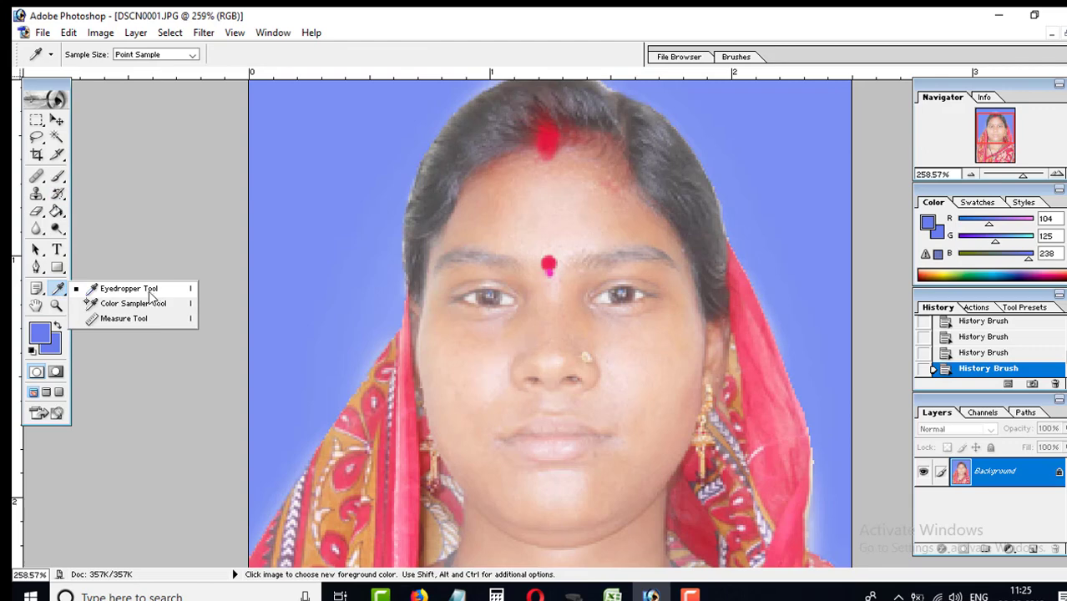
click(59, 289)
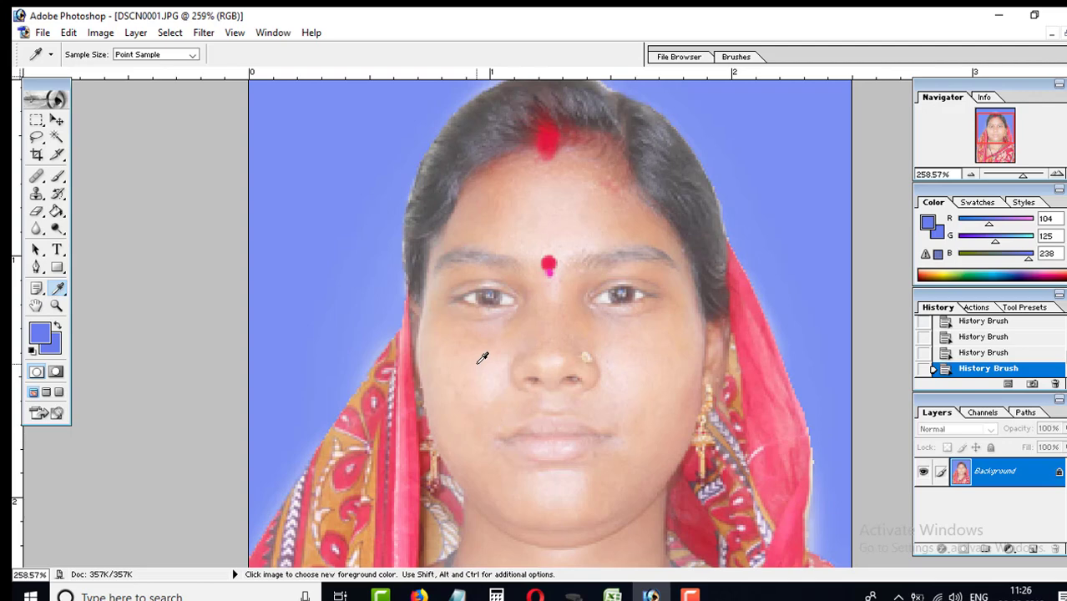
click(482, 358)
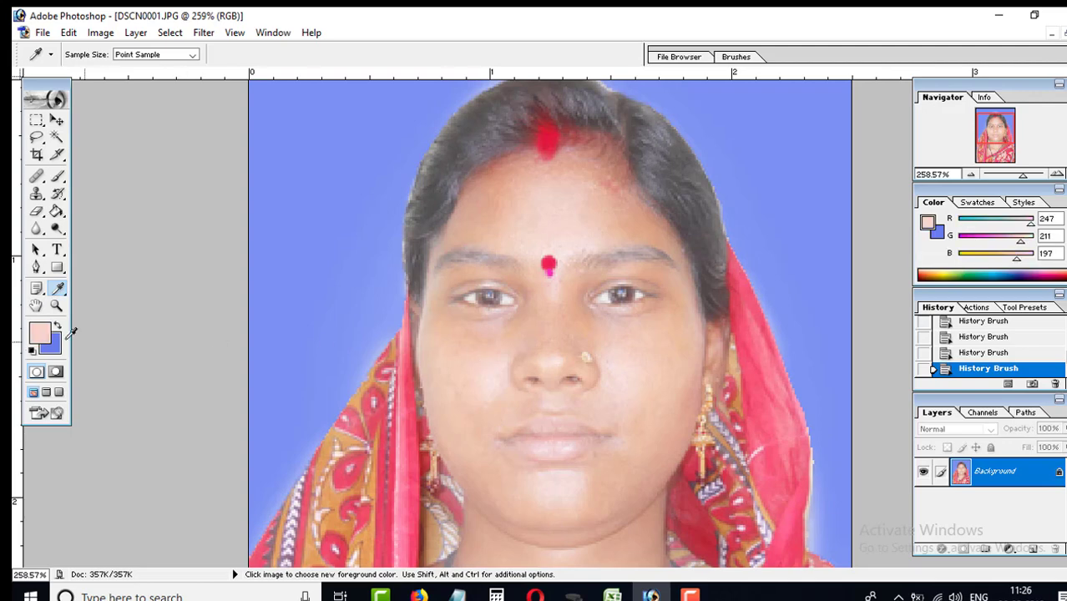
click(57, 178)
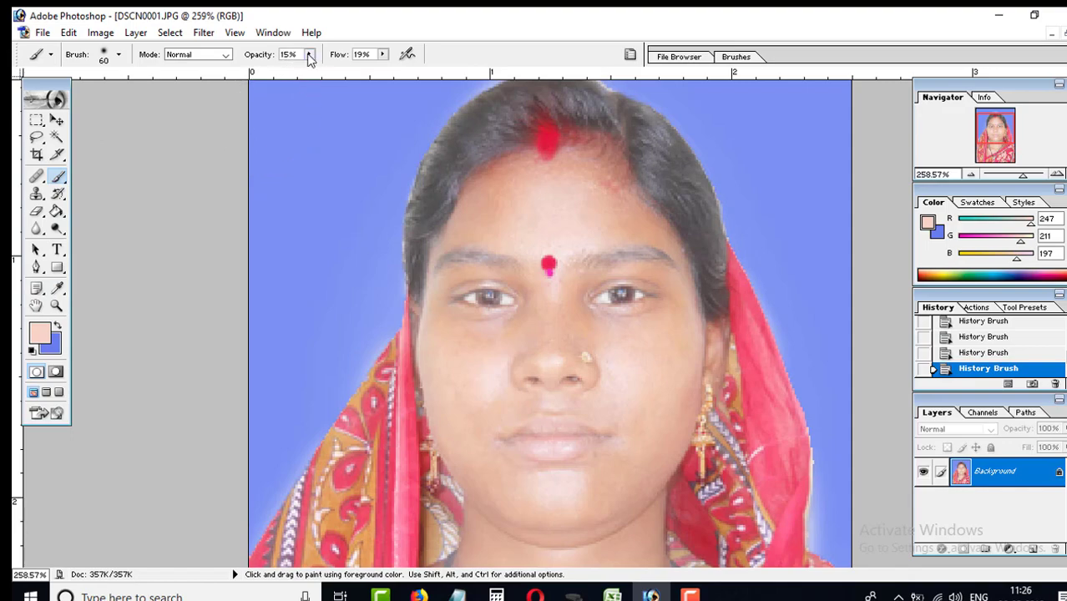
- Paint the skin tone at 10% opacity, size 30, over both cheeks and the forehead
click(309, 55)
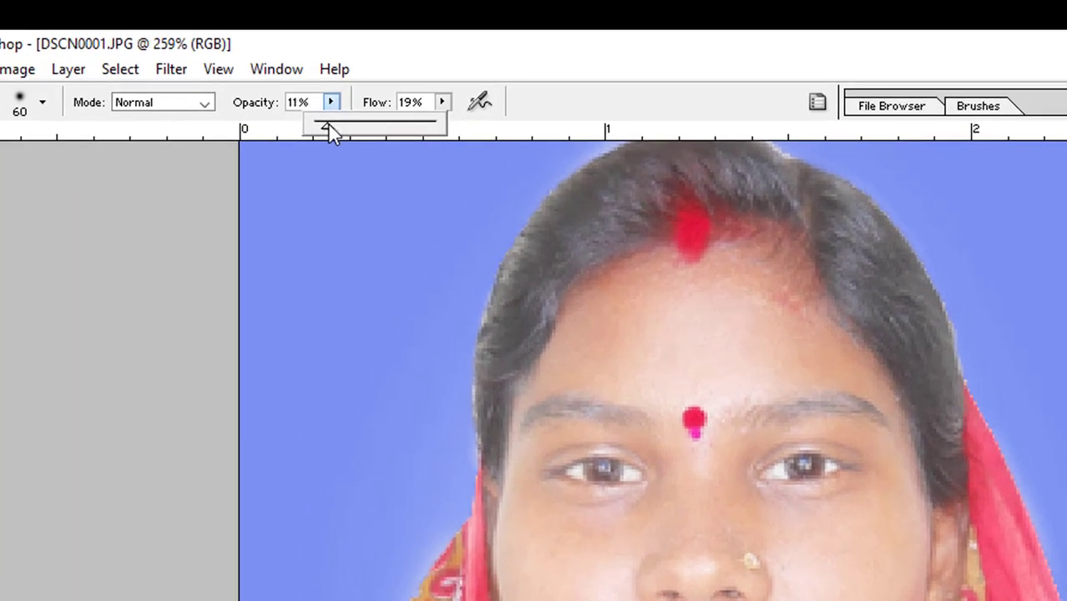
drag(328, 124, 326, 125)
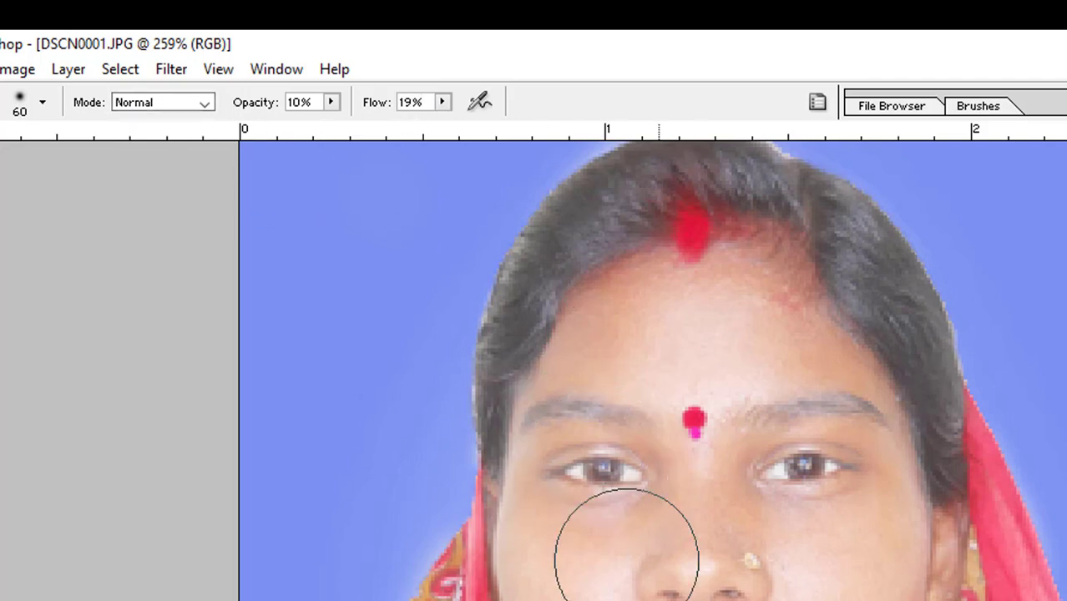
key(bracketleft)
key(bracketleft)
key(bracketleft)
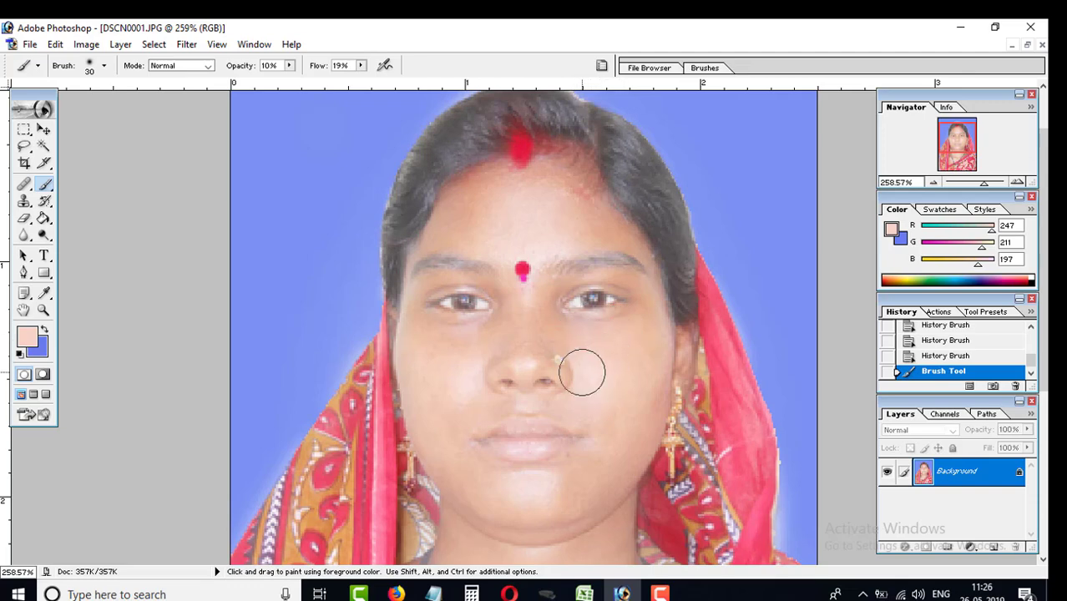
drag(609, 394, 614, 374)
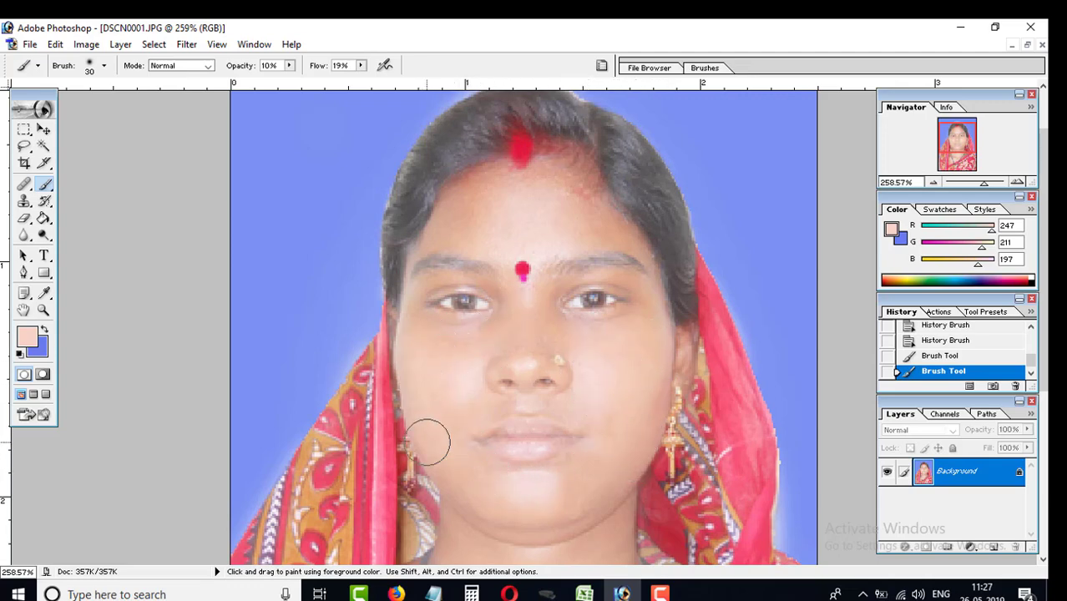
drag(533, 302, 579, 349)
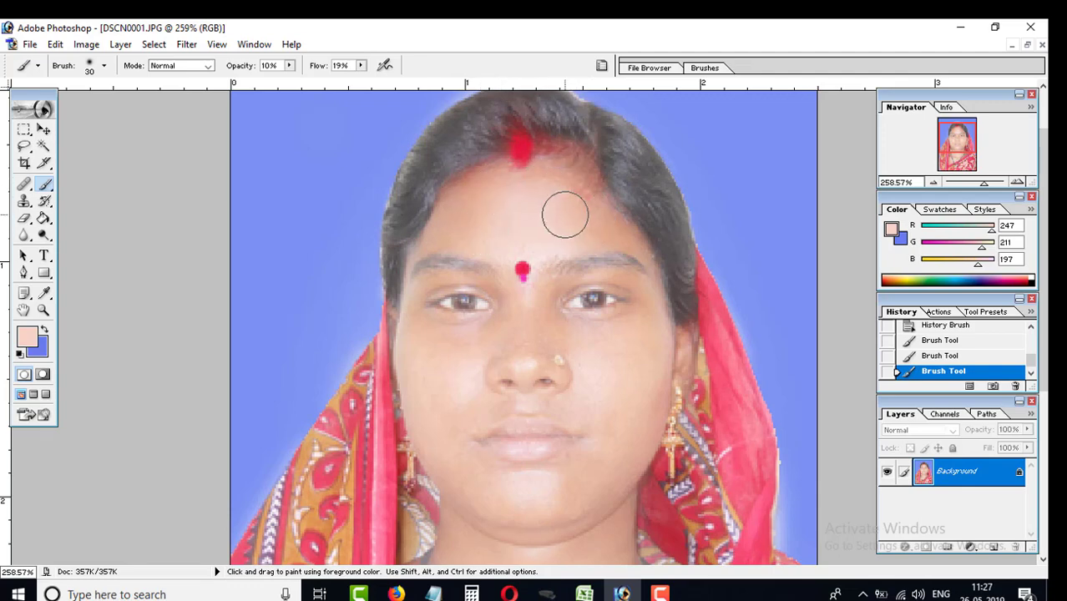
click(576, 230)
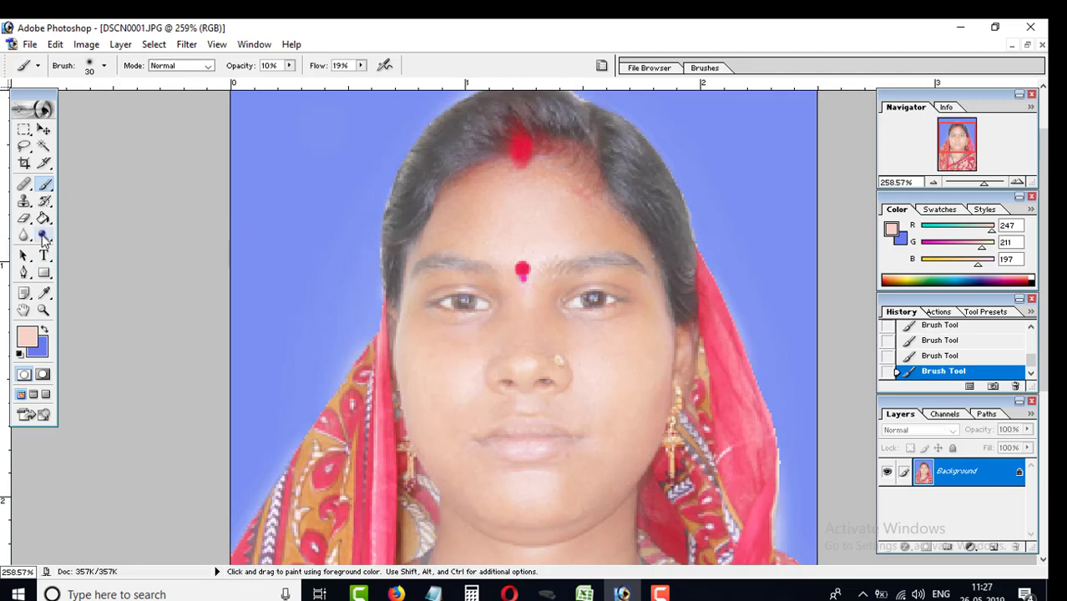
- Burn the hair at the crown and left side of the head with a 30 then 20 brush
click(44, 238)
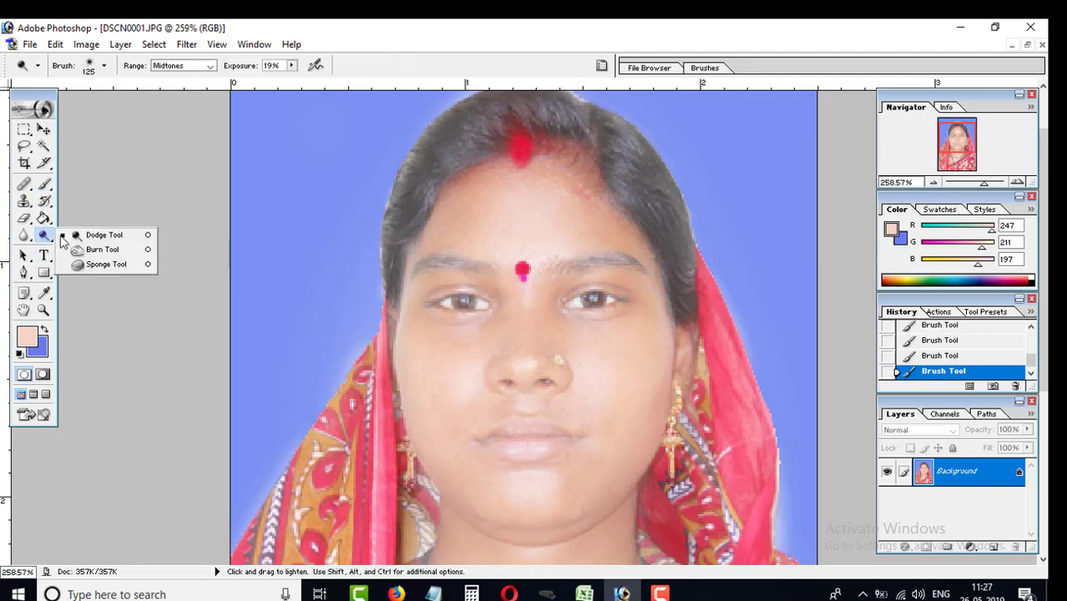
click(94, 254)
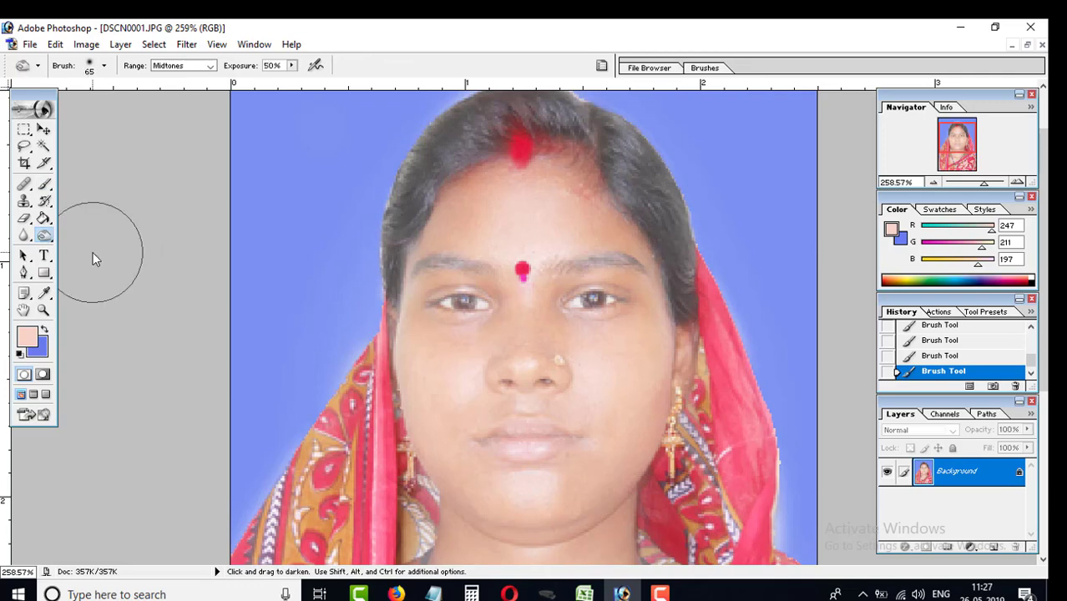
scroll(463, 200, up, 1)
scroll(463, 200, up, 1)
key(bracketleft)
key(bracketleft)
key(bracketleft)
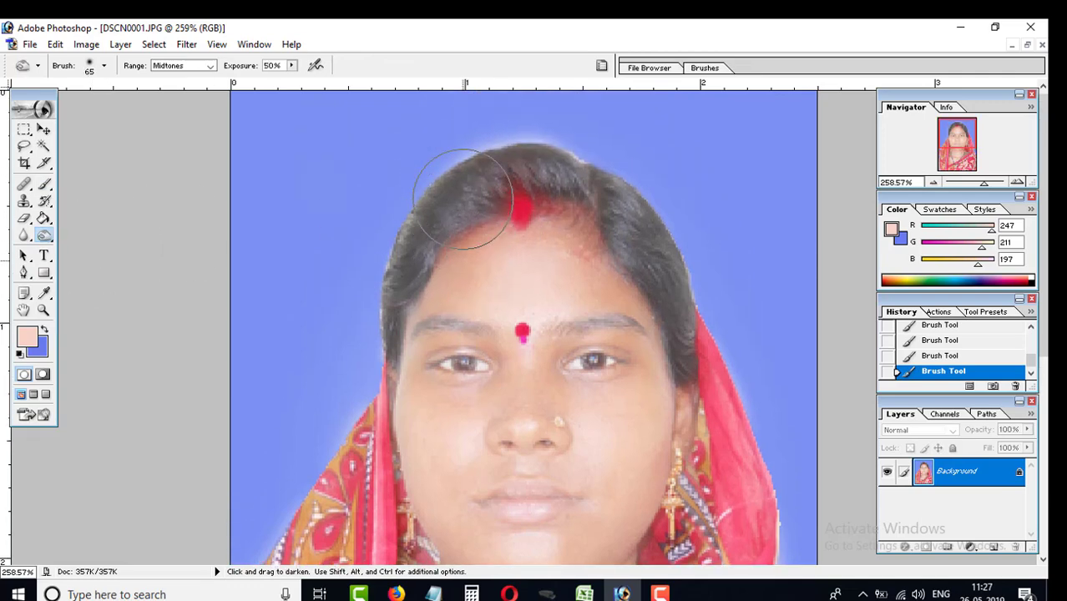
mouse_move(473, 187)
mouse_down()
mouse_move(431, 221)
mouse_move(403, 294)
mouse_up()
key(bracketleft)
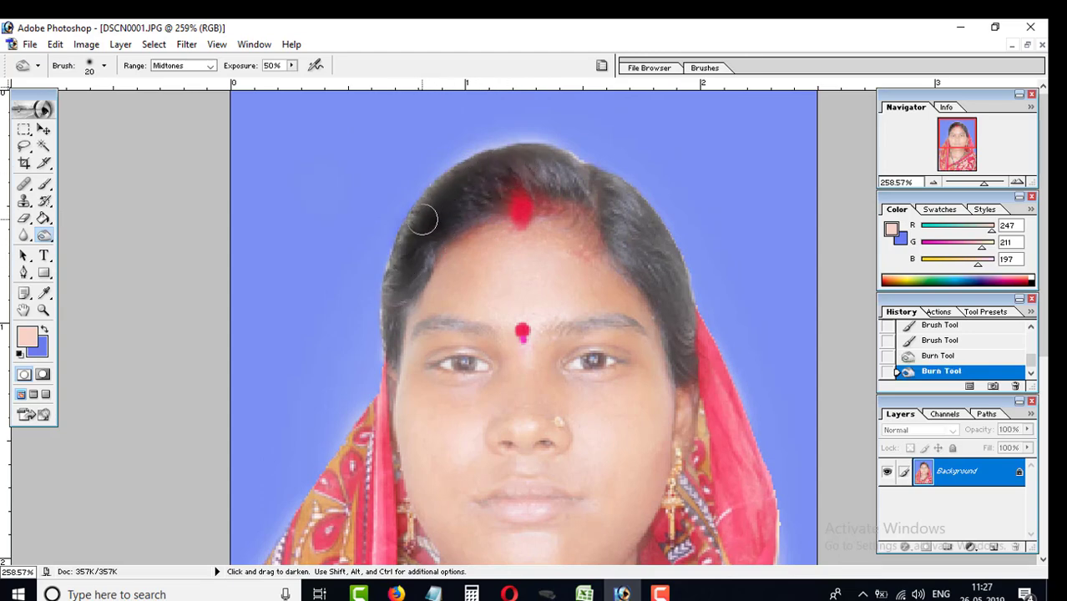
mouse_move(422, 219)
mouse_down()
mouse_move(389, 302)
mouse_move(392, 338)
mouse_move(392, 296)
mouse_up()
- Resize the Burn brush to fit and darken the right eyebrow
key(bracketleft)
key(bracketleft)
key(bracketleft)
key(bracketleft)
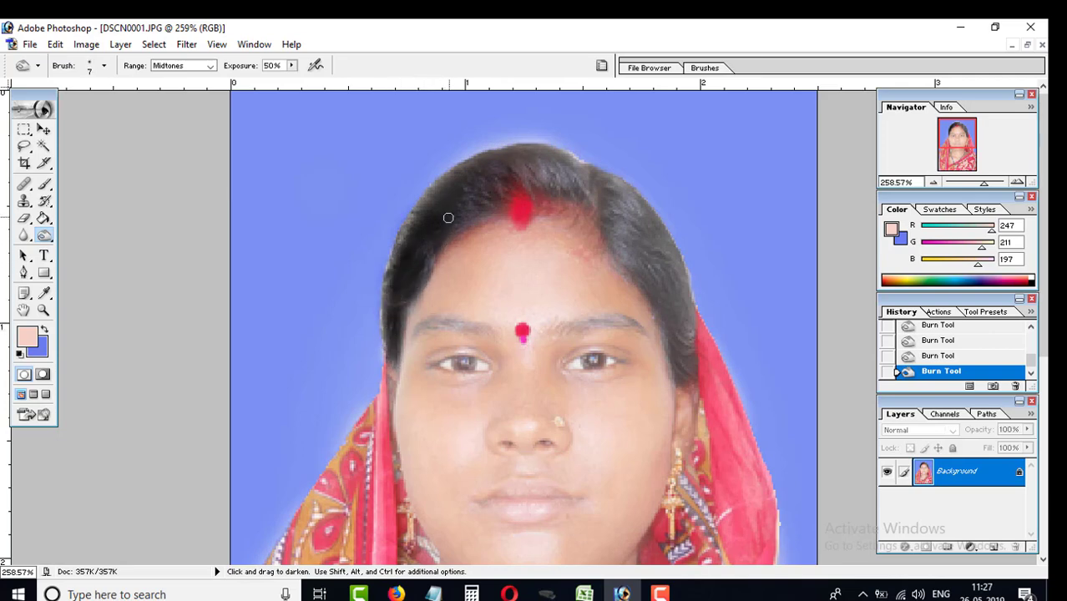
key(bracketright)
key(bracketright)
key(bracketright)
key(bracketright)
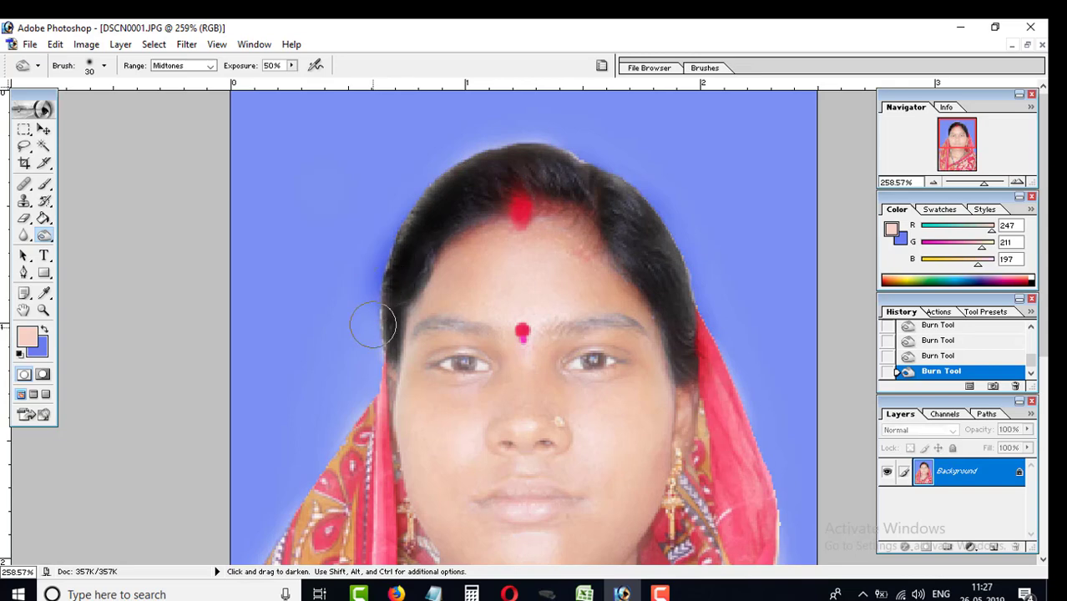
key(bracketleft)
key(bracketleft)
key(bracketleft)
key(bracketleft)
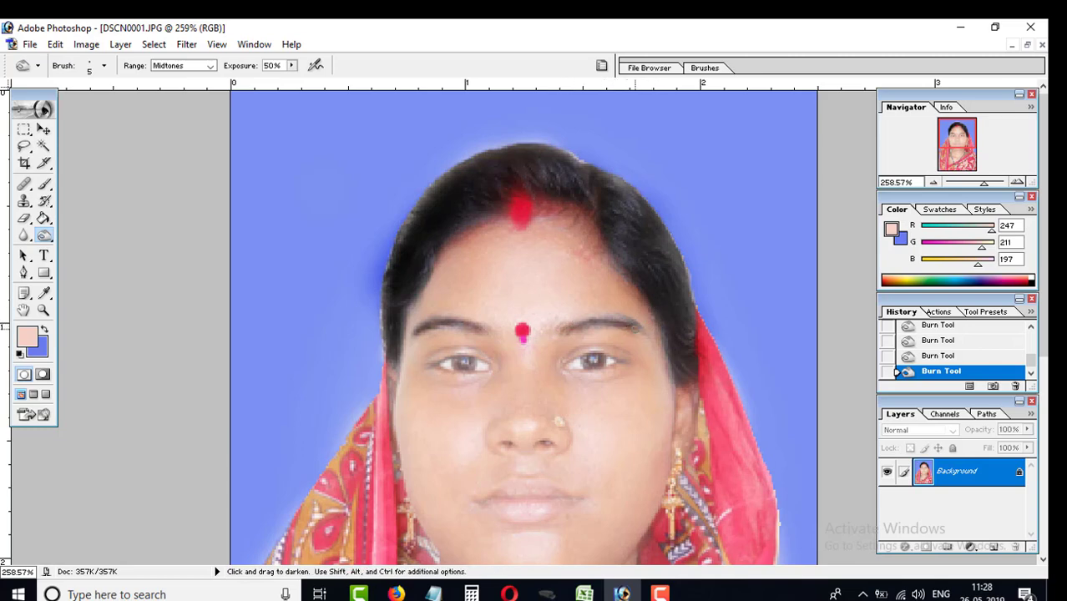
drag(592, 320, 631, 321)
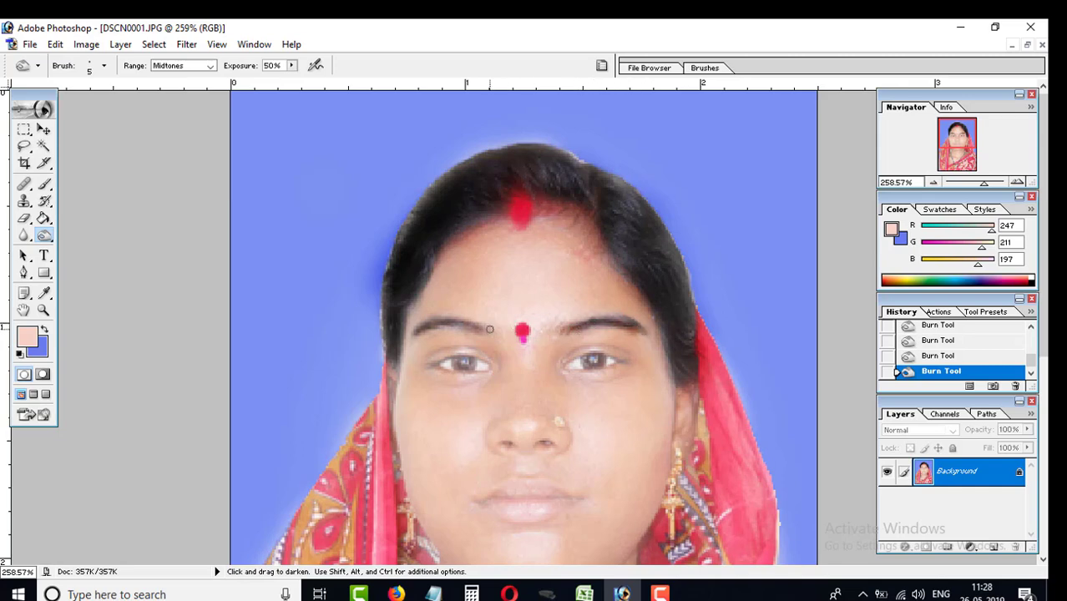
- Sample the neck's skin tone (RGB 240/207/189) with the Eyedropper as the painting colour
scroll(517, 343, down, 2)
scroll(537, 351, down, 2)
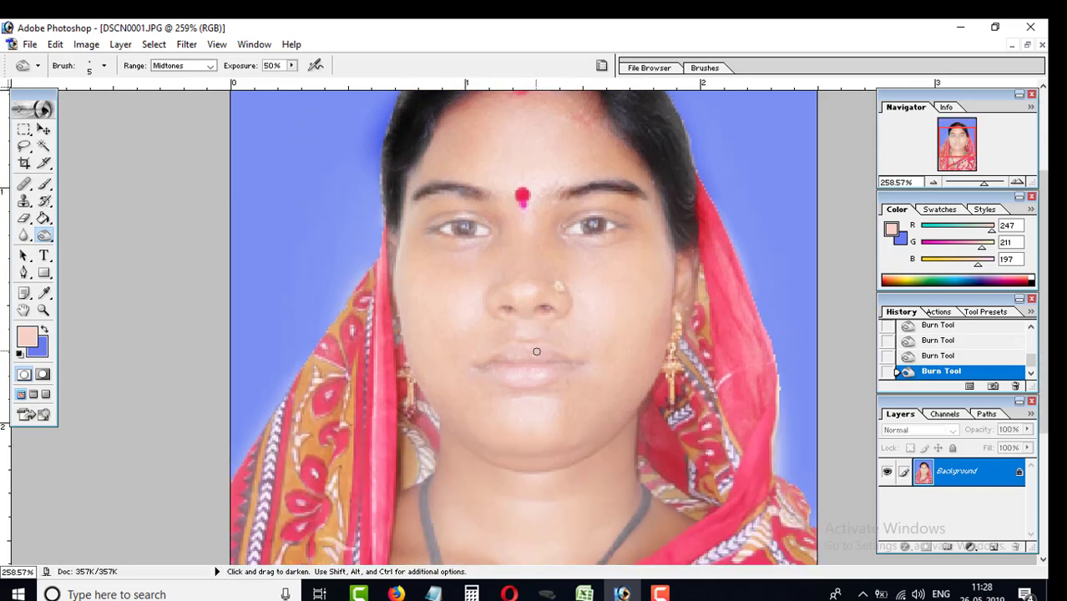
scroll(536, 350, down, 3)
scroll(540, 347, down, 2)
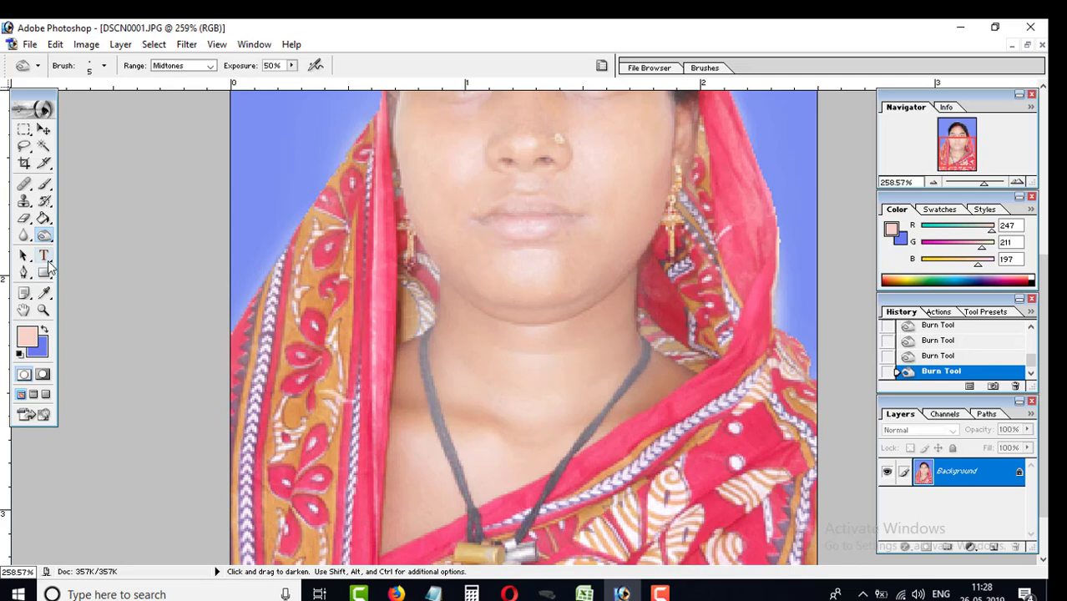
click(44, 294)
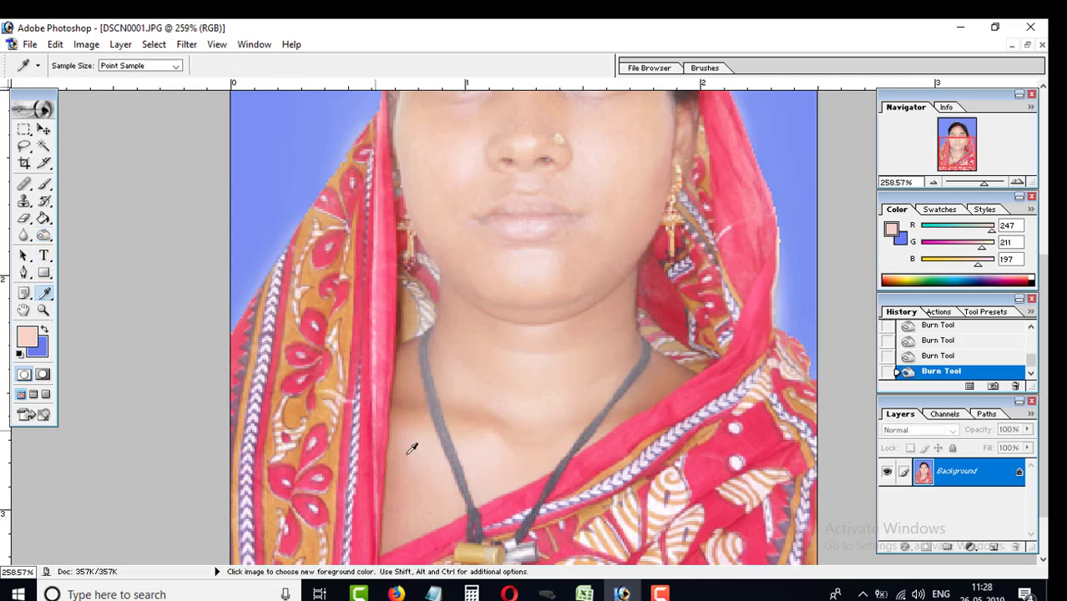
click(493, 432)
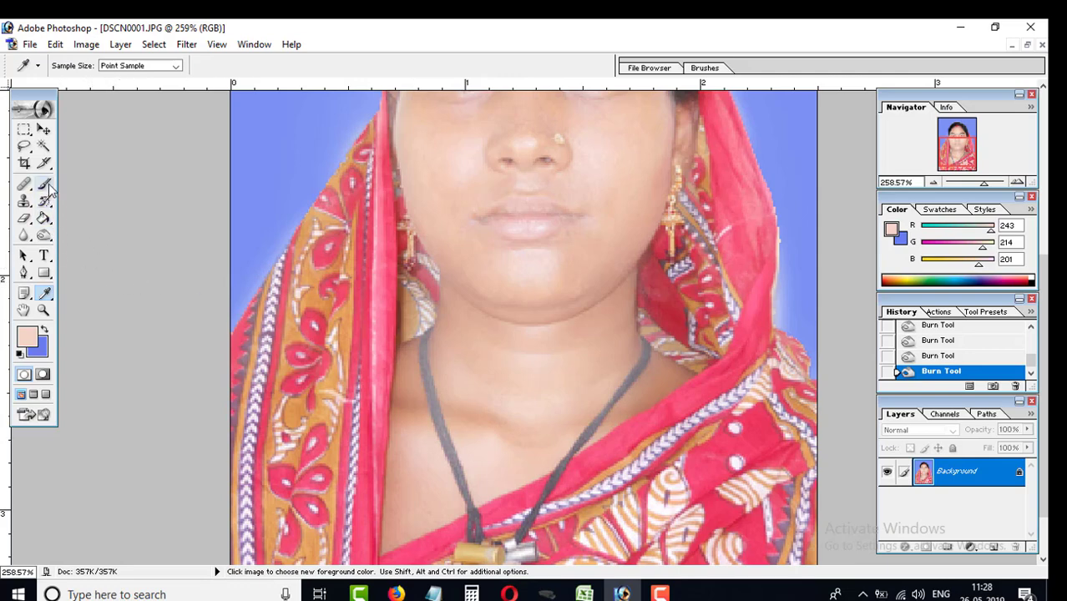
right_click(45, 298)
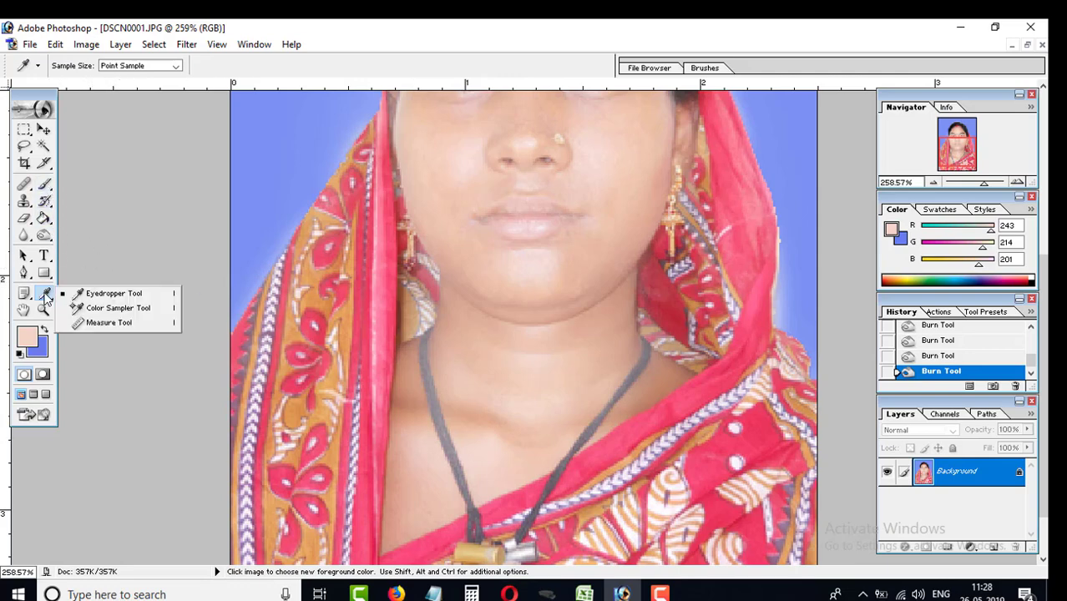
click(108, 299)
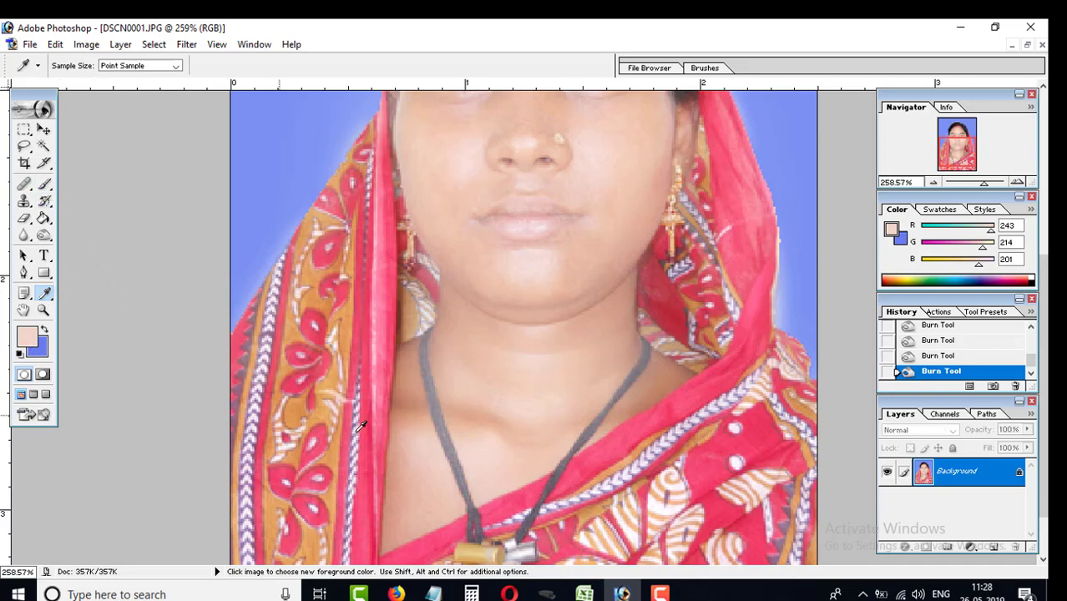
click(518, 392)
click(44, 183)
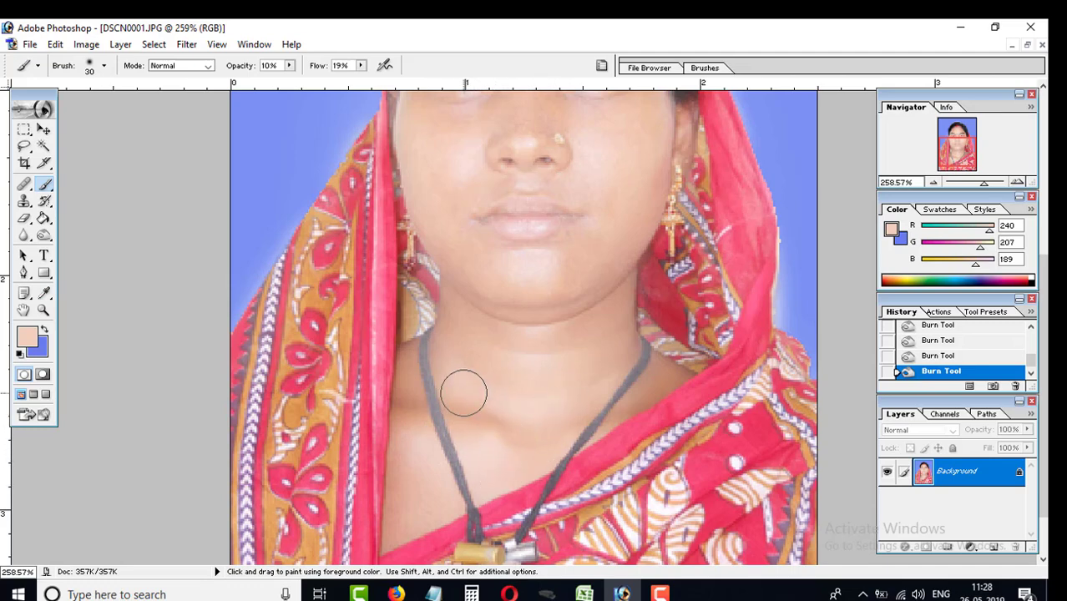
- Paint faint skin-tone strokes across the neck with a size-40 brush
drag(528, 424, 493, 409)
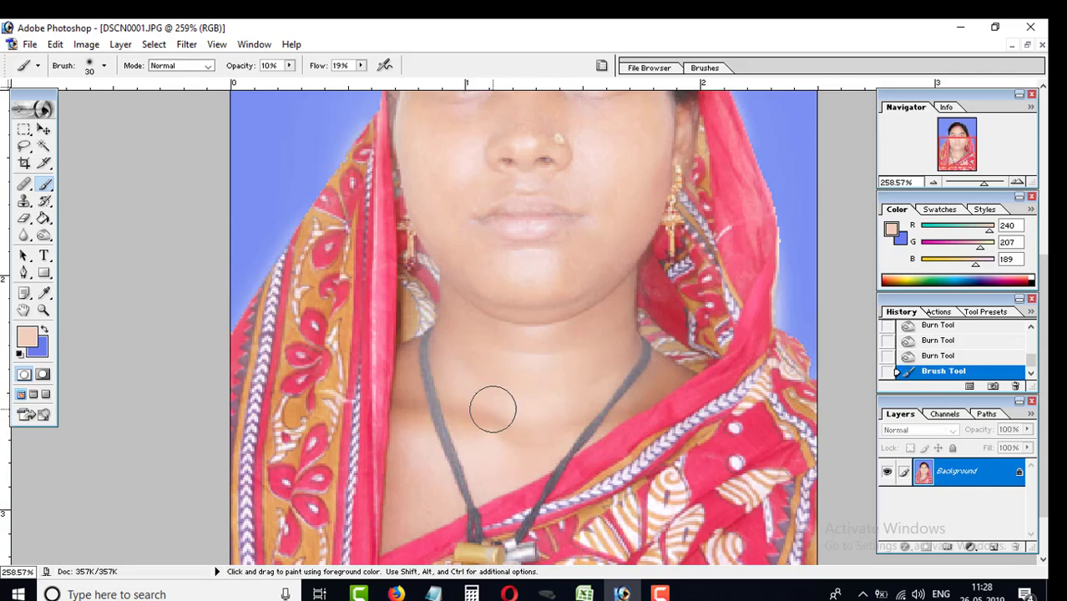
key(bracketright)
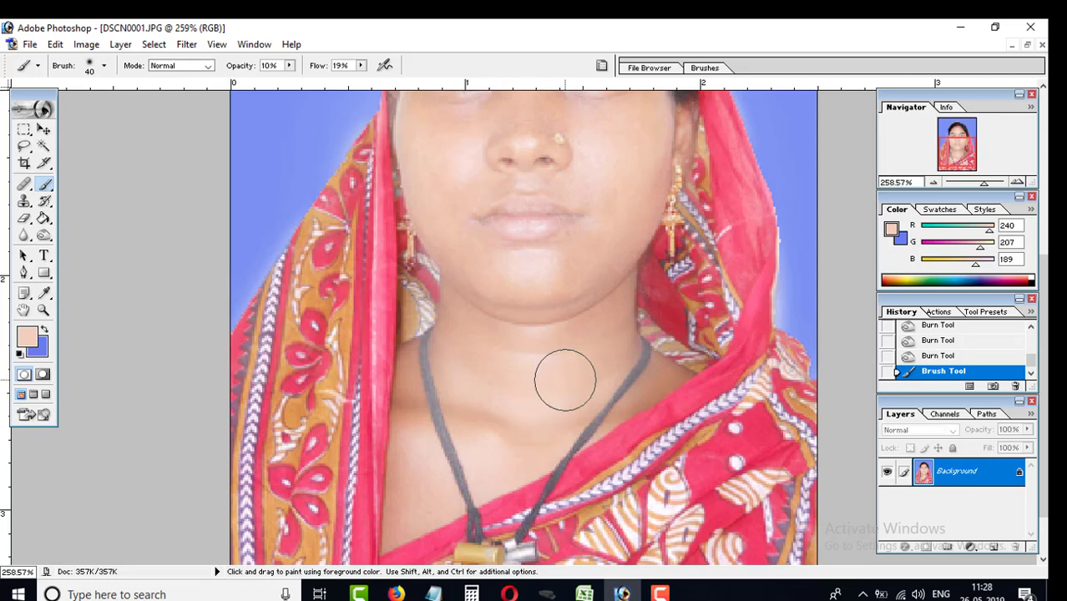
drag(495, 439, 486, 431)
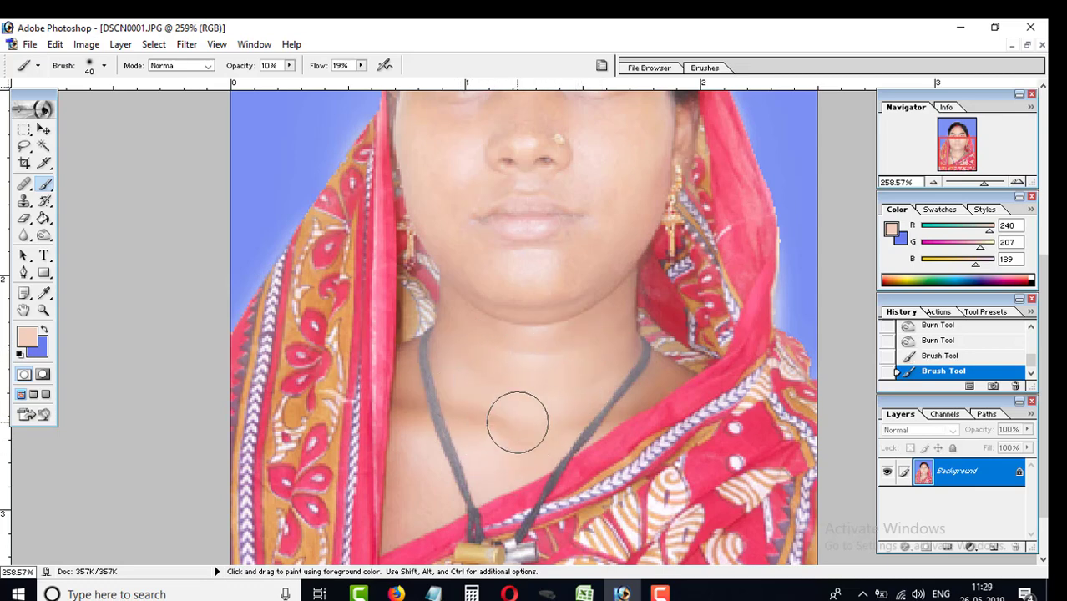
drag(517, 400, 509, 409)
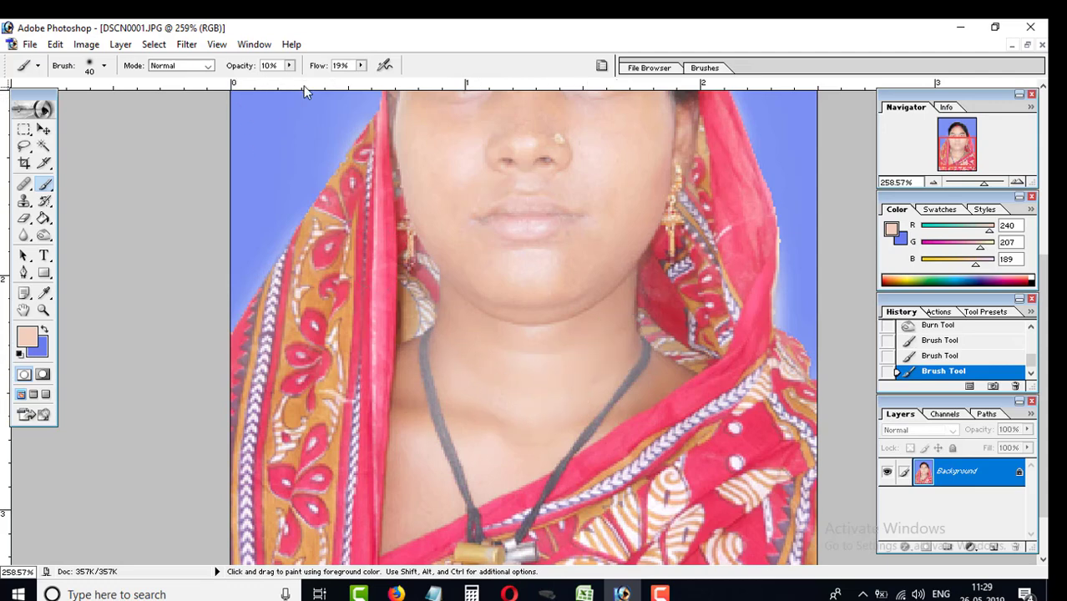
- Raise the brush opacity to 16% and paint the lower neck with the skin tone
click(292, 67)
click(491, 404)
drag(470, 358, 460, 374)
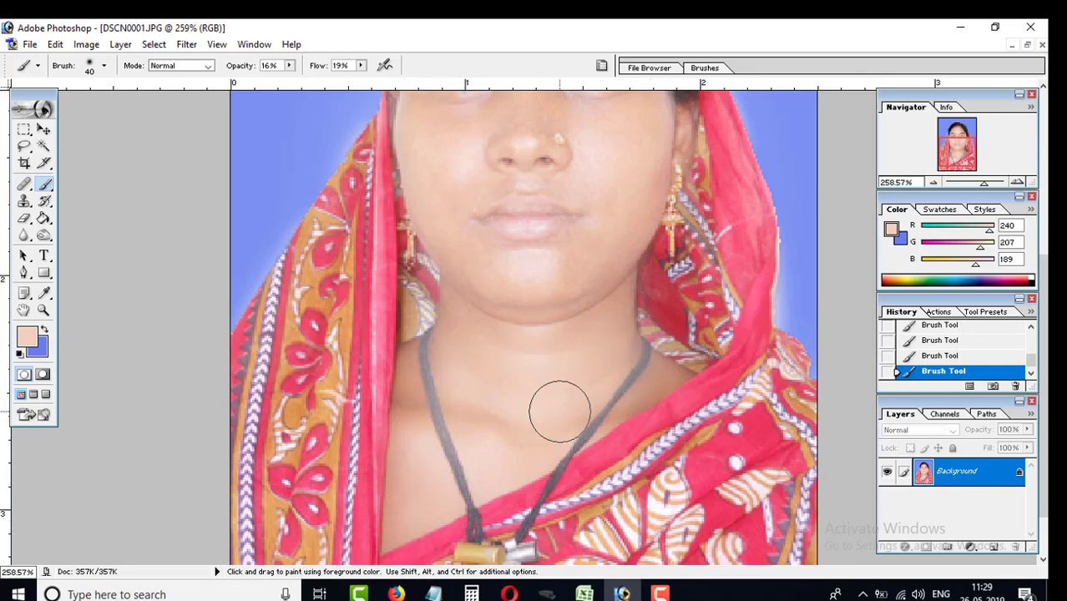
key(ctrl)
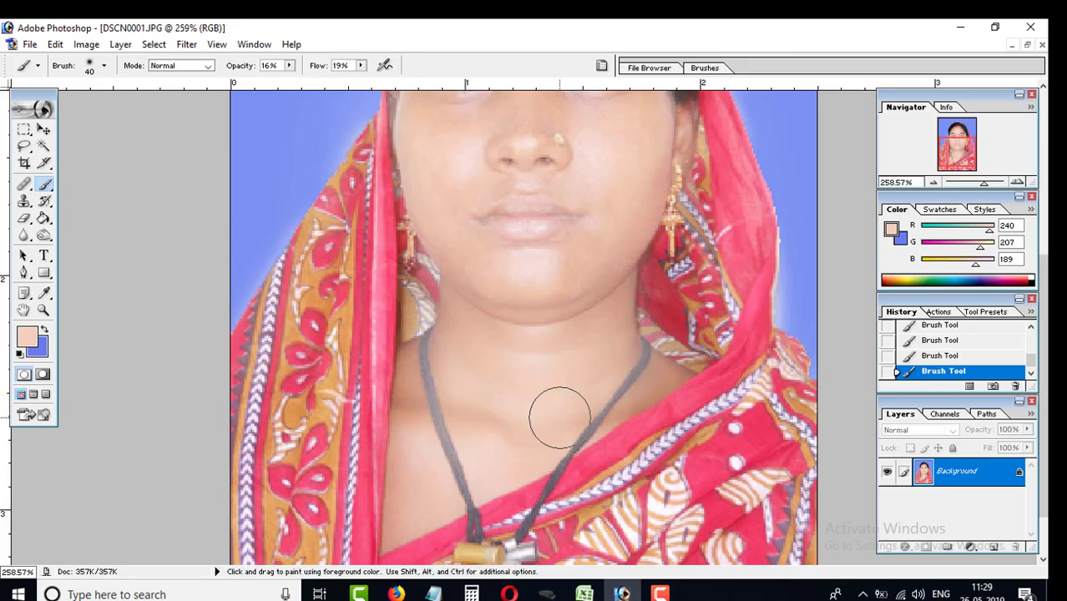
key(ctrl)
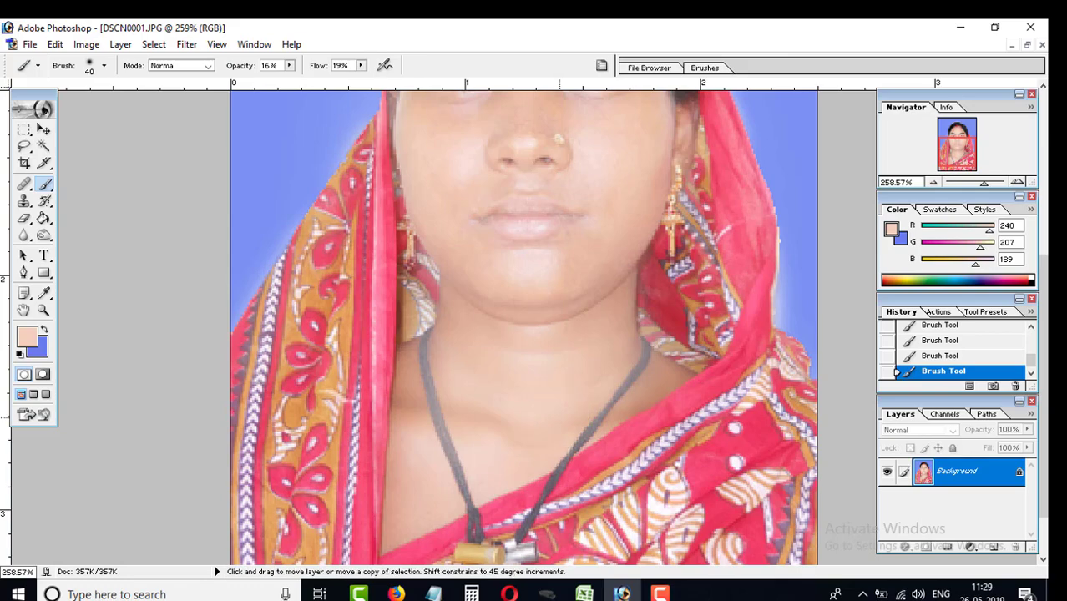
key(super+Left)
- Restore the window to full screen and view the whole portrait at 100% actual size
key(ctrl)
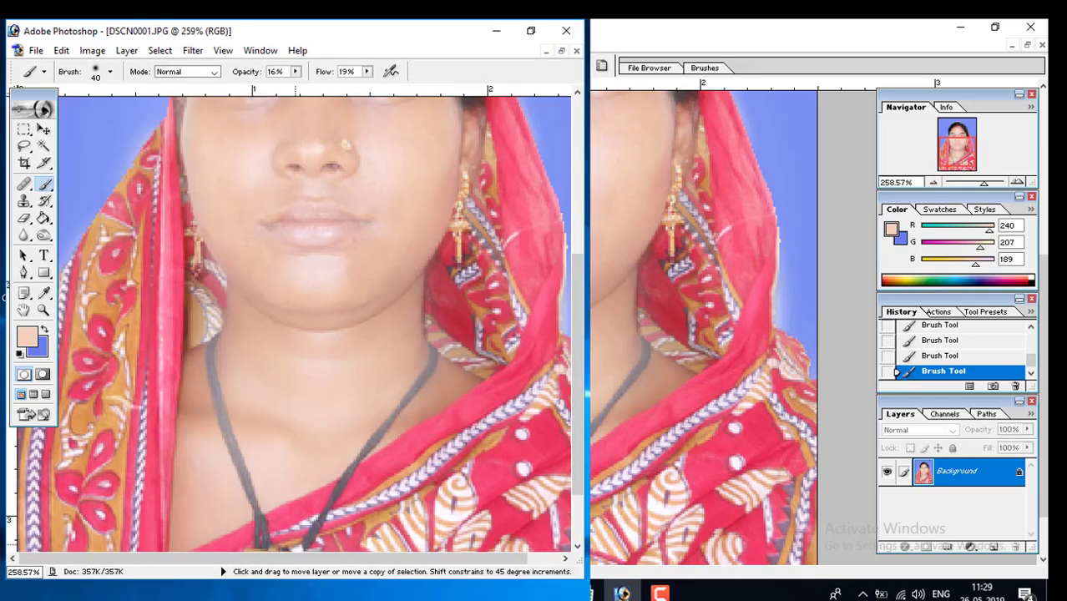
scroll(300, 325, up, 5)
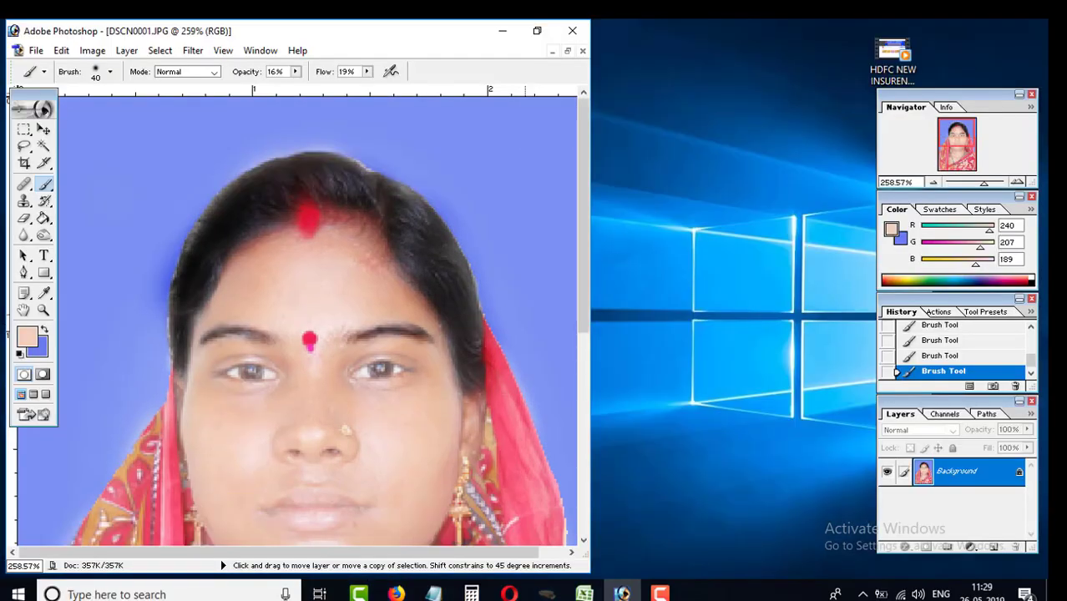
key(super+Up)
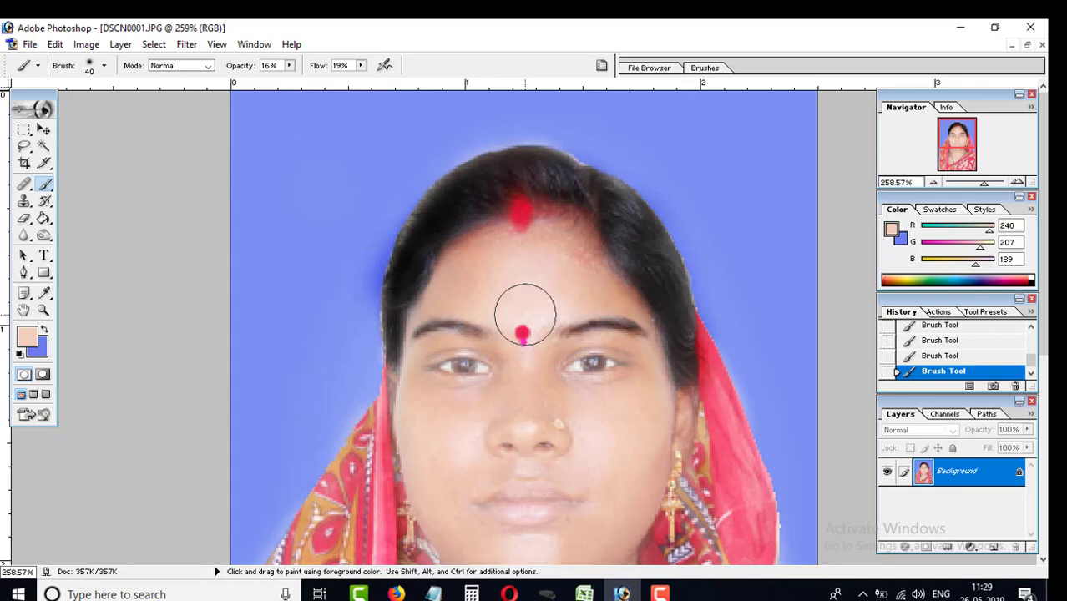
key(ctrl)
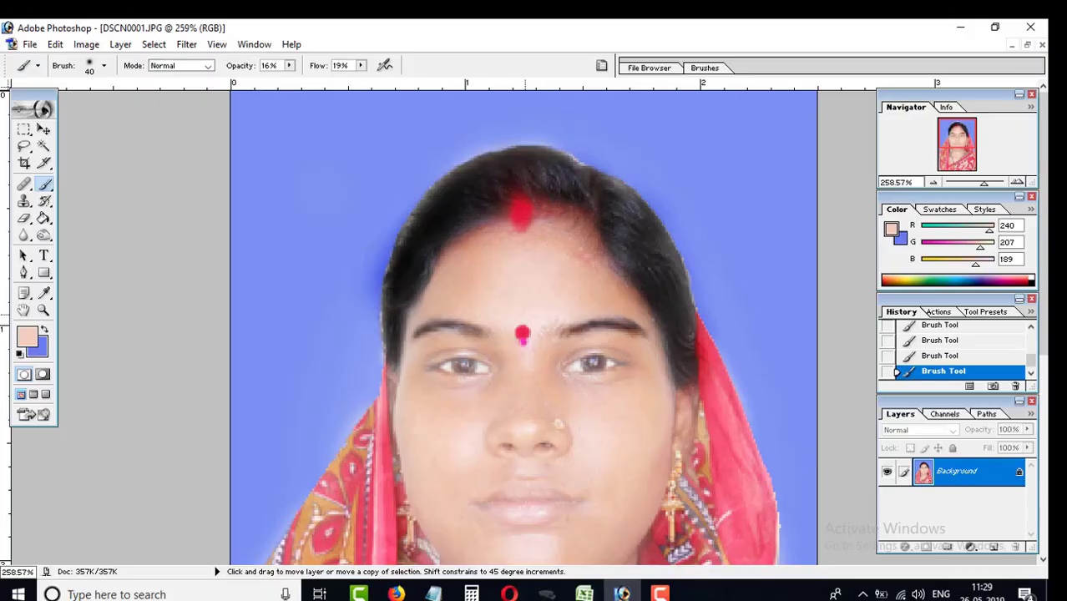
key(ctrl)
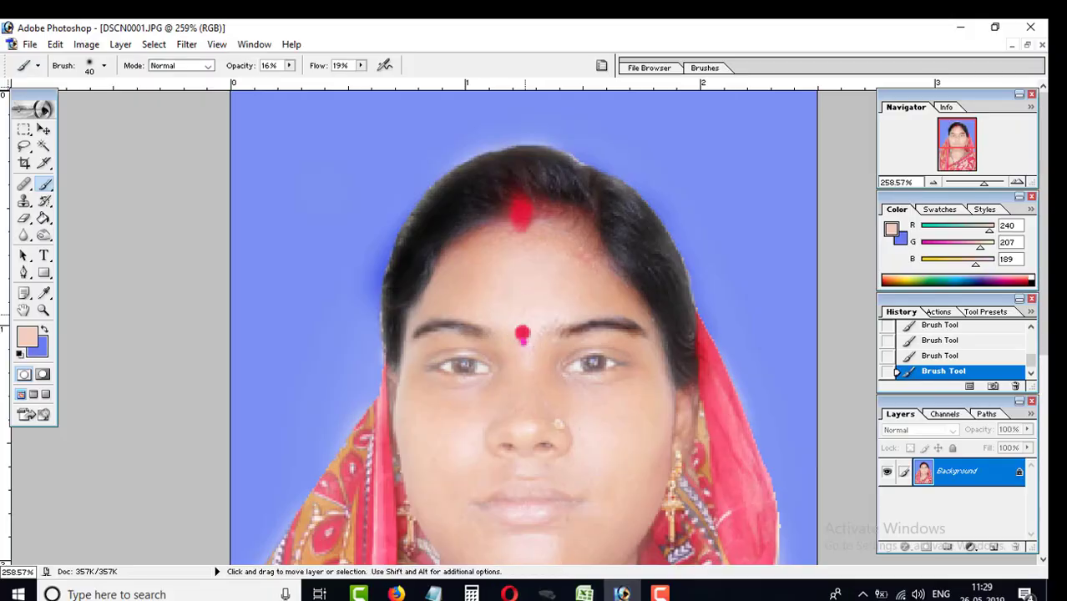
key(ctrl)
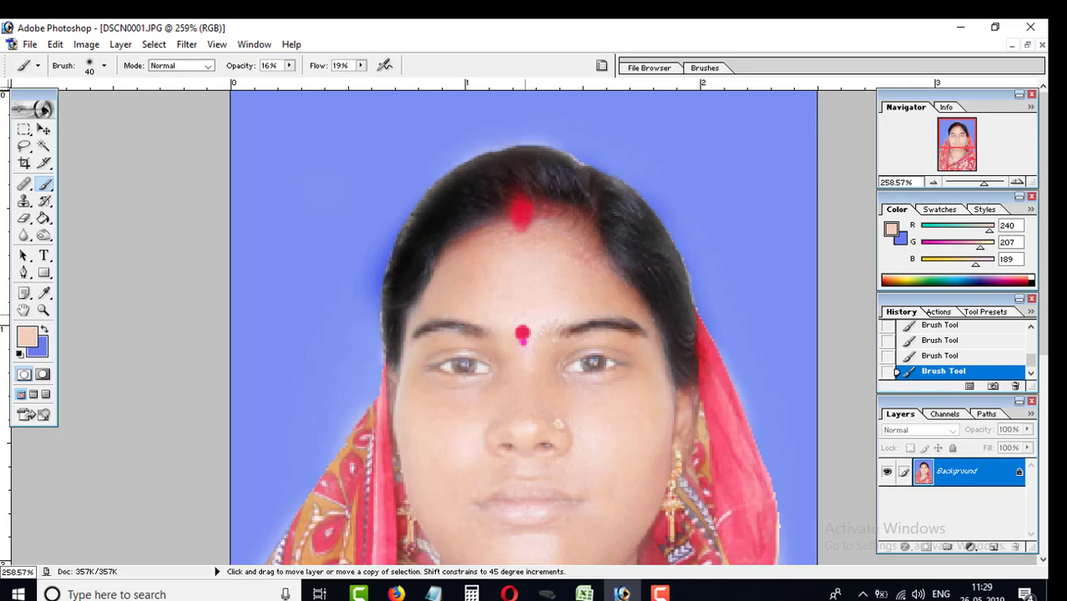
key(ctrl+alt+0)
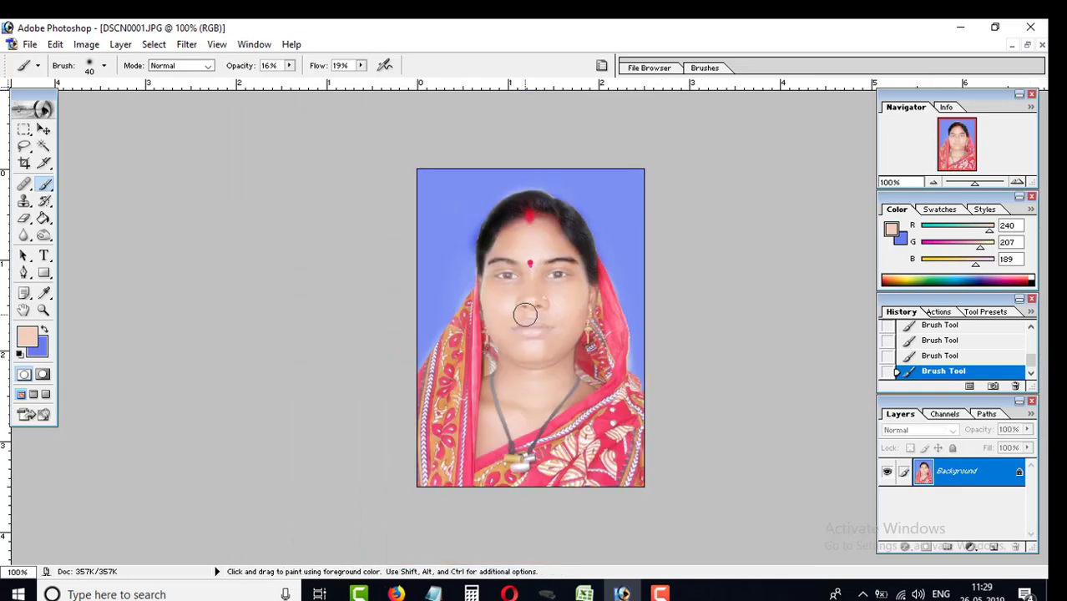
- Inspect the Replace Color options beside the photo and cancel them unchanged
click(87, 45)
mouse_move(121, 84)
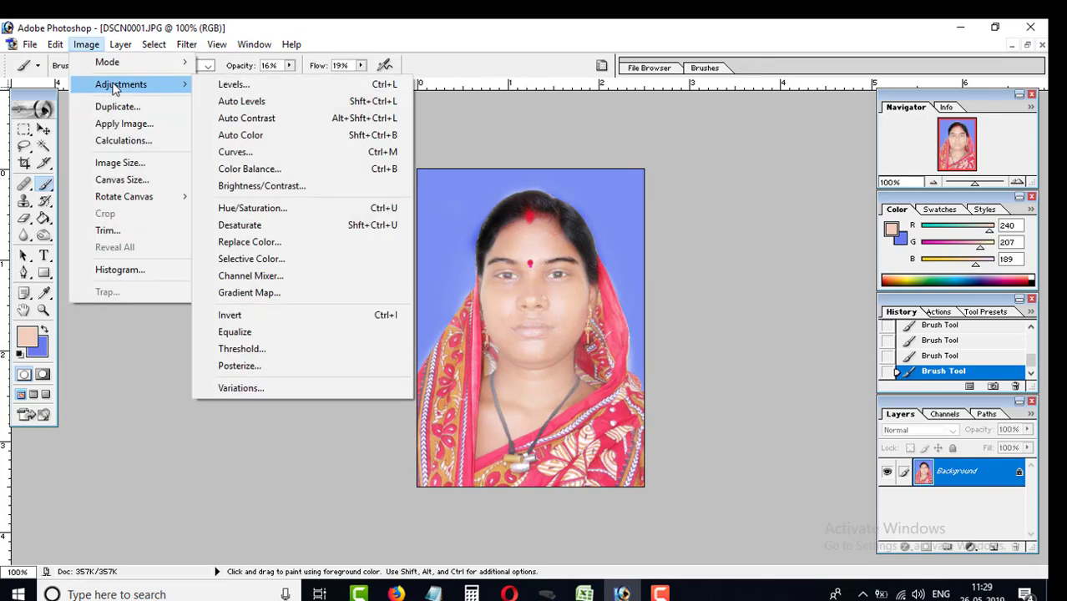
click(266, 247)
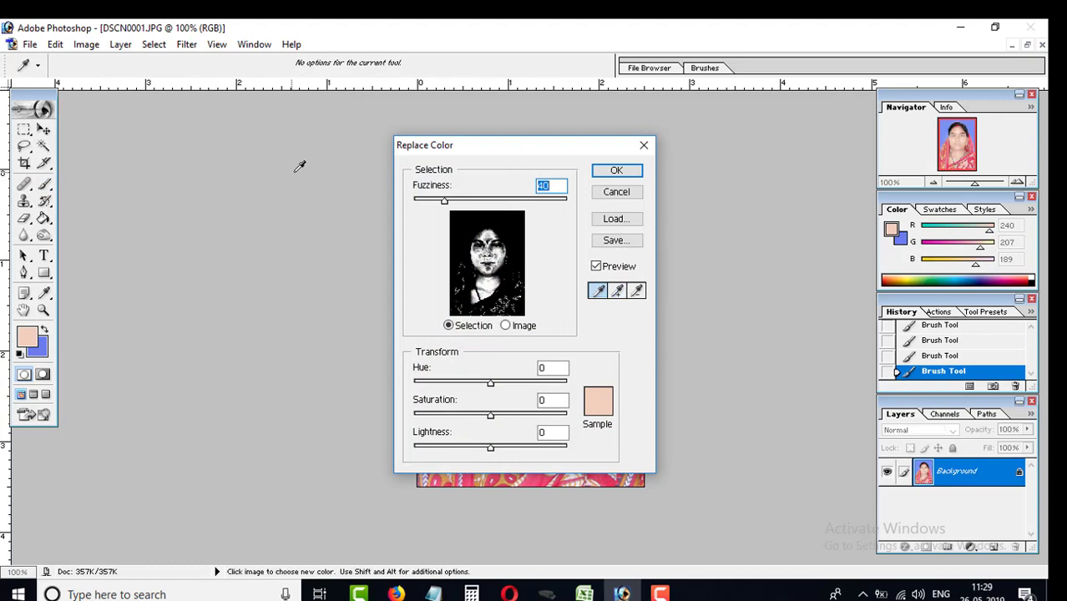
drag(614, 148, 529, 162)
drag(407, 175, 229, 164)
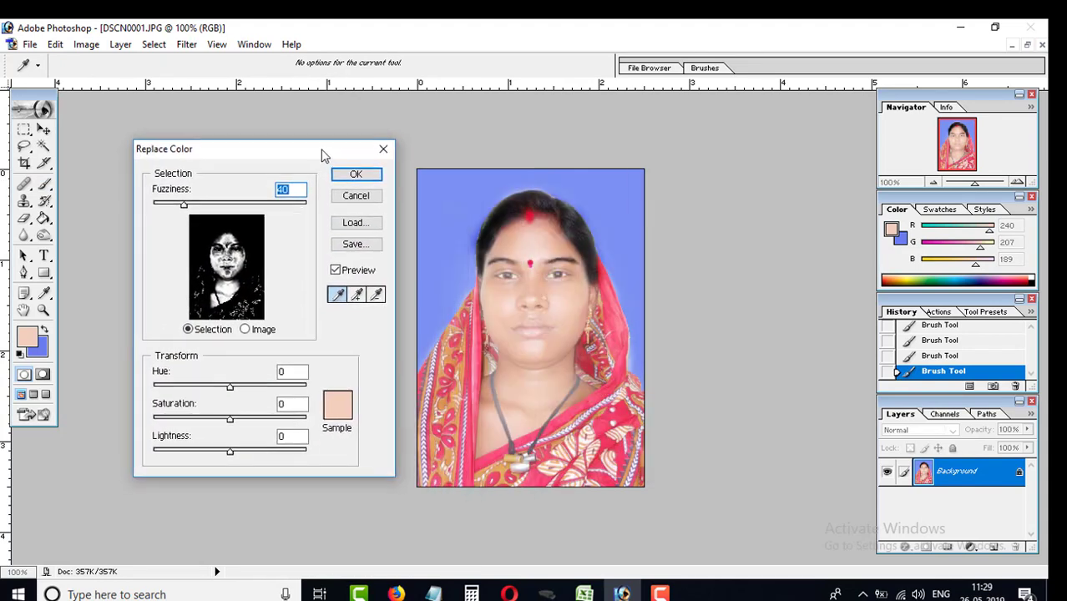
click(355, 172)
click(84, 45)
mouse_move(121, 85)
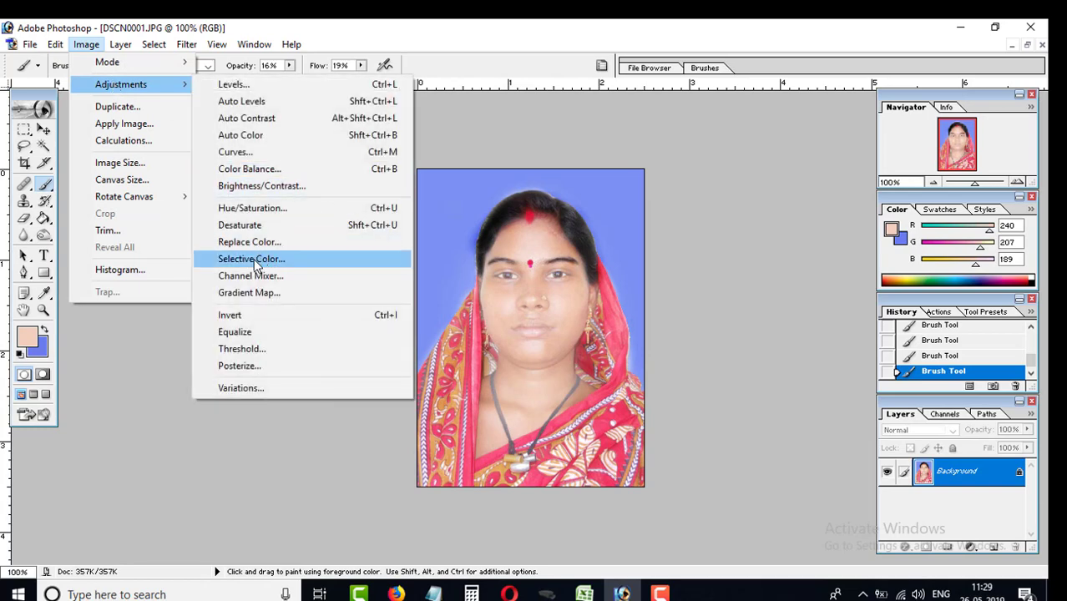
- Apply Selective Color with Black +25 on both the Blacks and Reds ranges
click(252, 259)
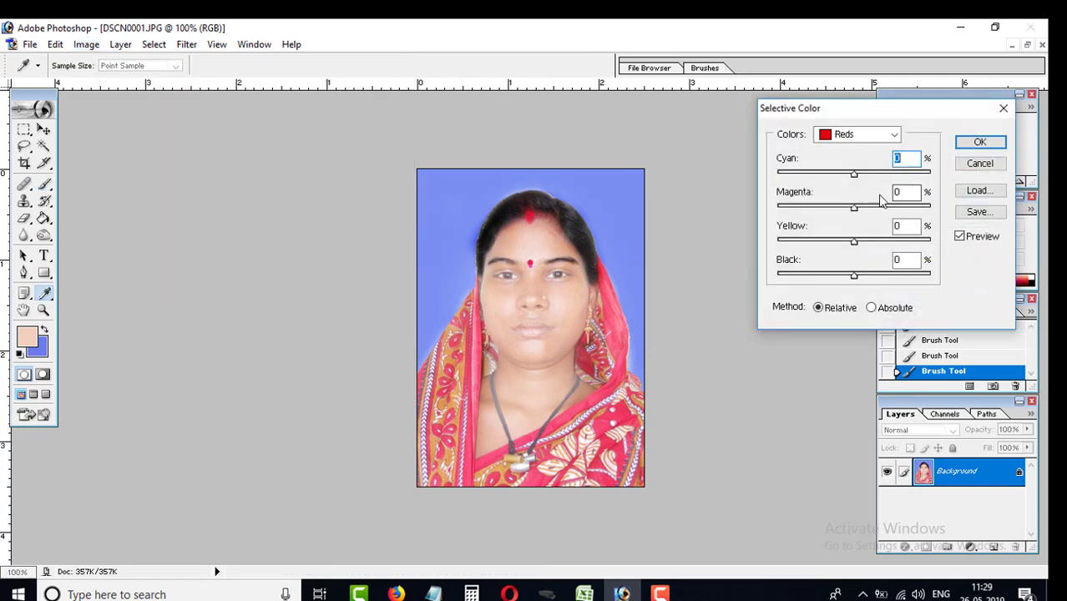
click(881, 136)
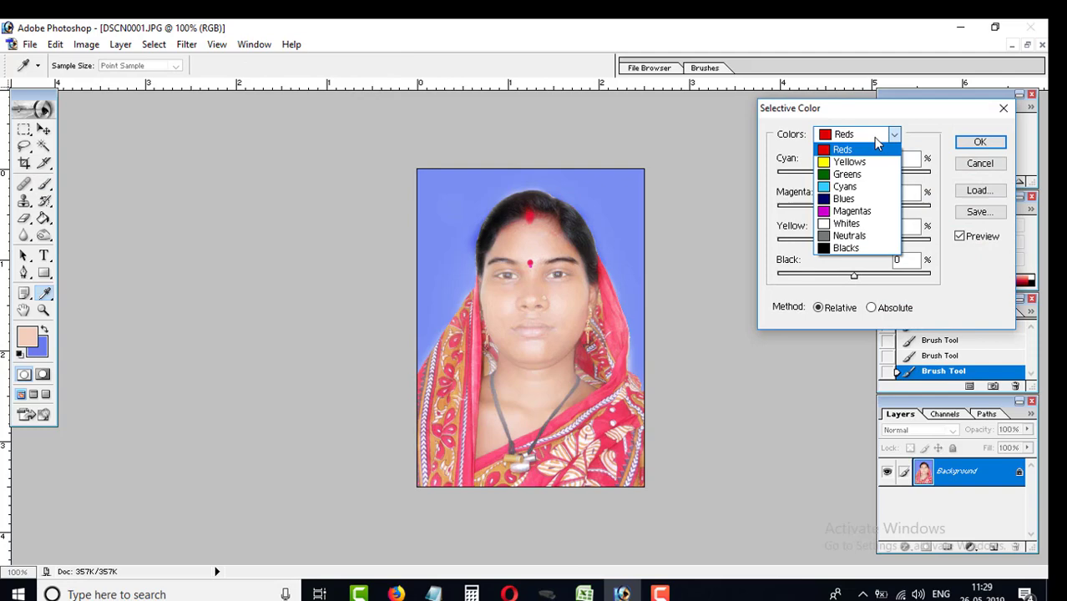
click(845, 248)
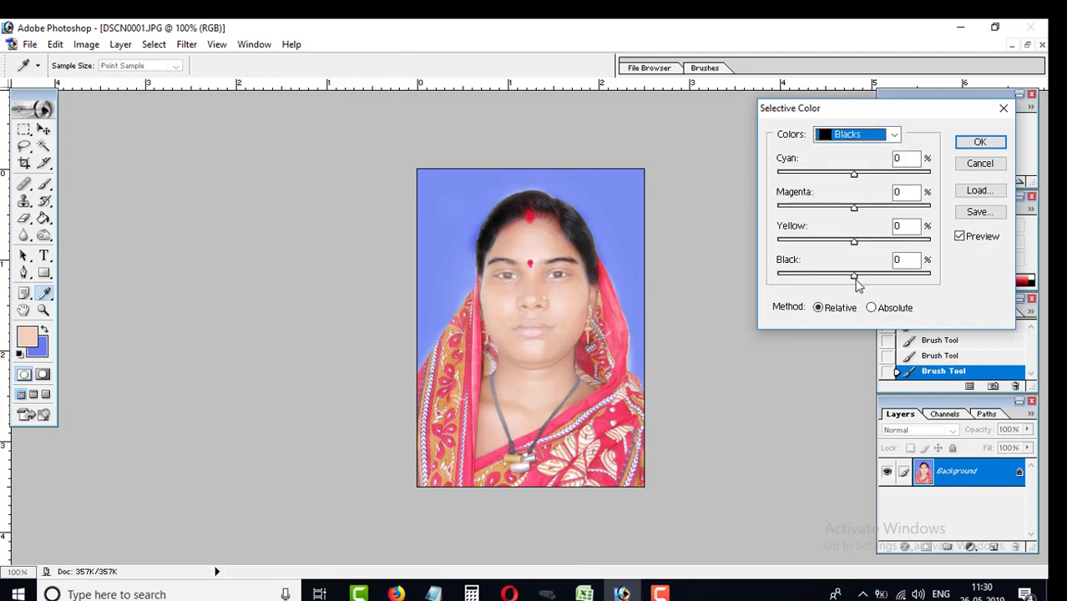
drag(856, 280, 875, 292)
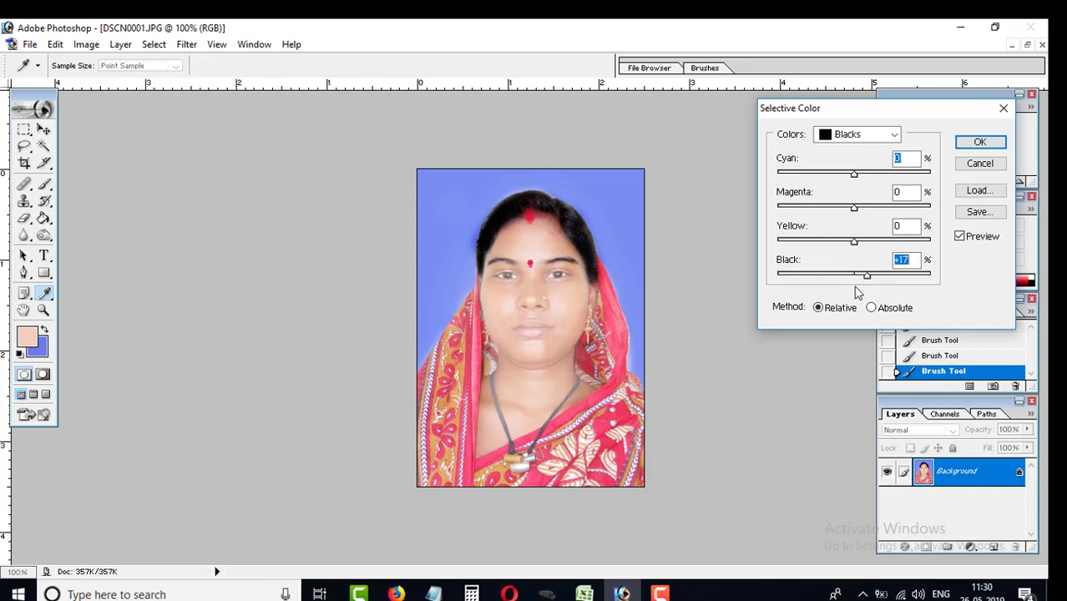
click(847, 134)
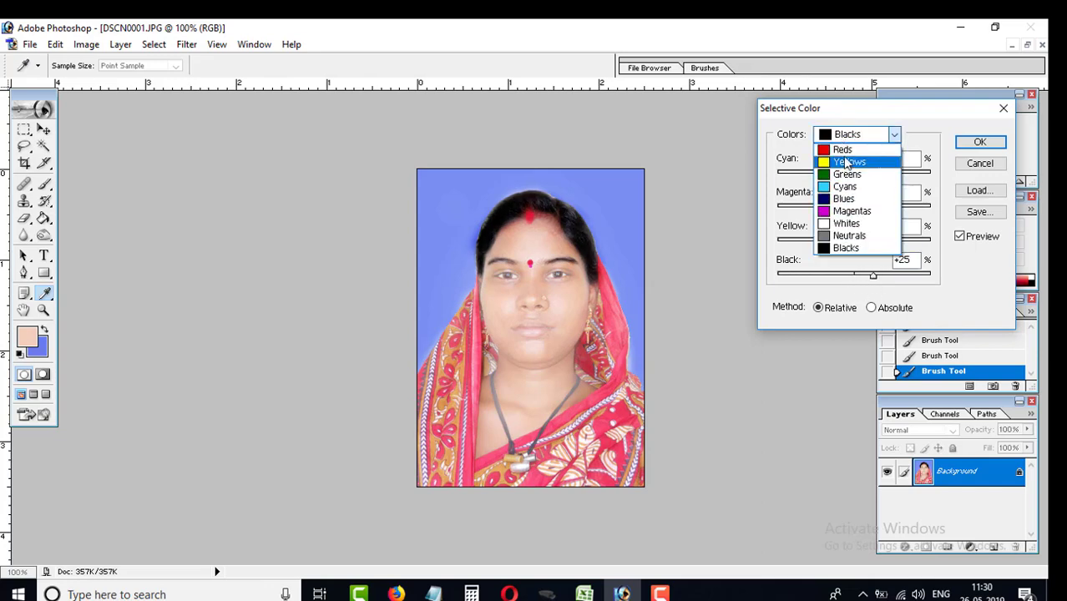
click(842, 150)
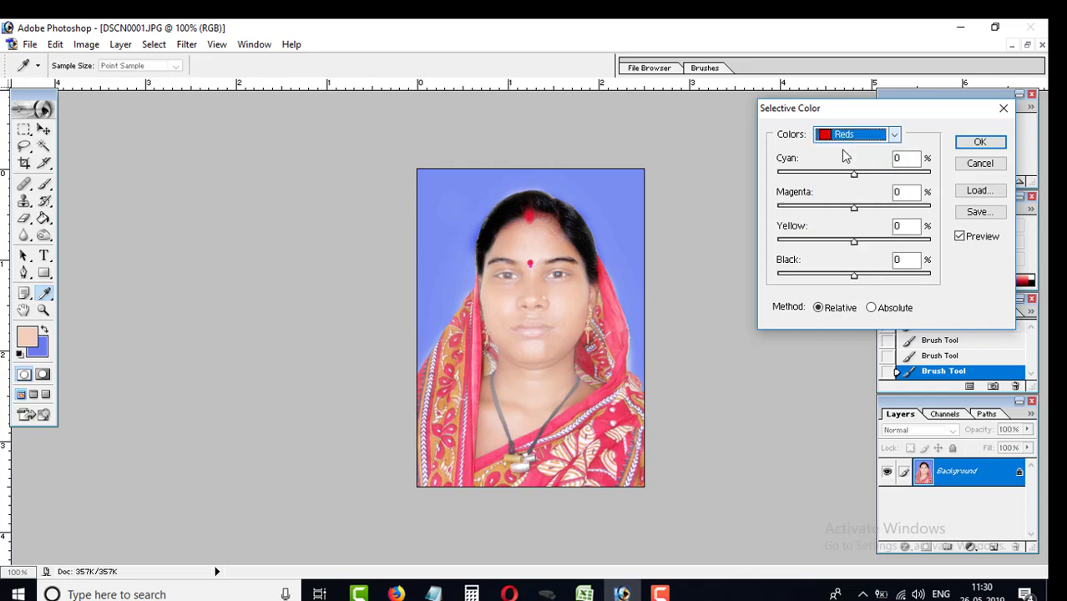
mouse_move(855, 276)
mouse_down()
mouse_move(875, 282)
mouse_move(809, 299)
mouse_move(869, 298)
mouse_up()
key(Return)
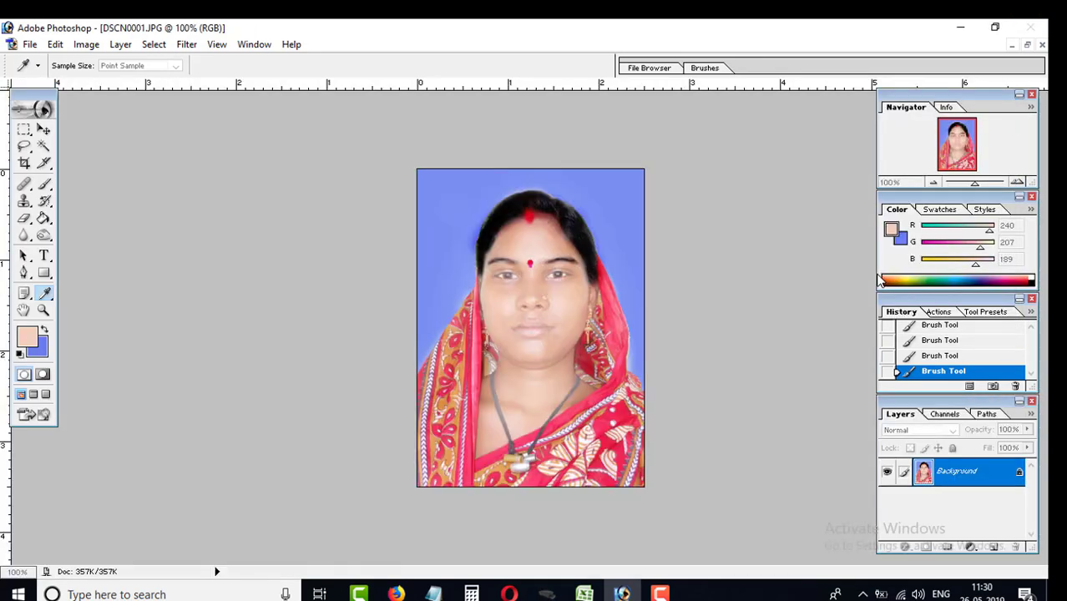
click(801, 311)
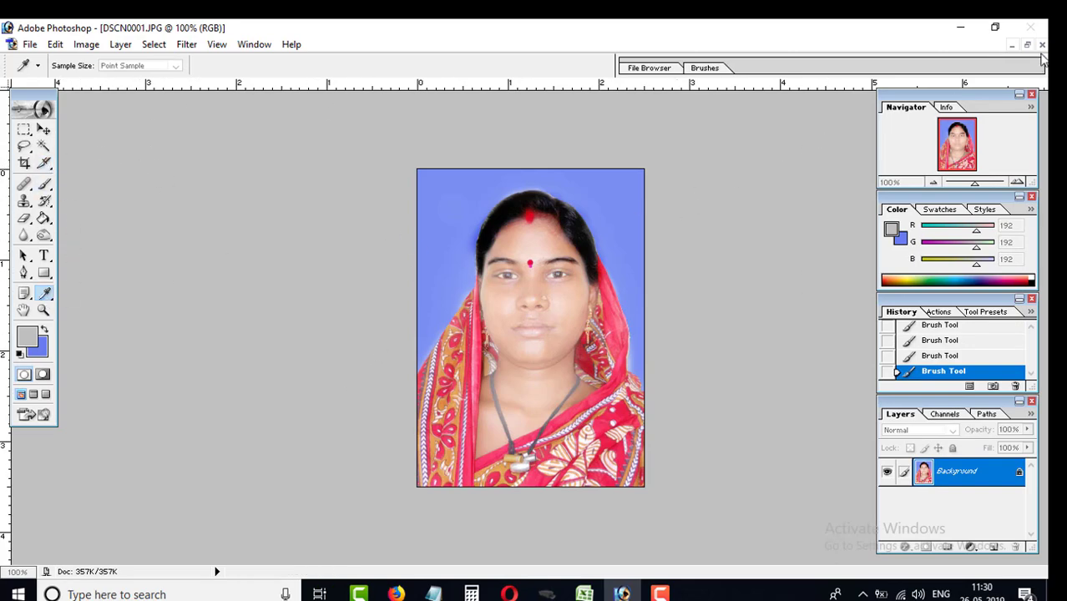
- Apply Brightness/Contrast with contrast +11 and brightness left at 0
key(b)
click(85, 45)
mouse_move(121, 84)
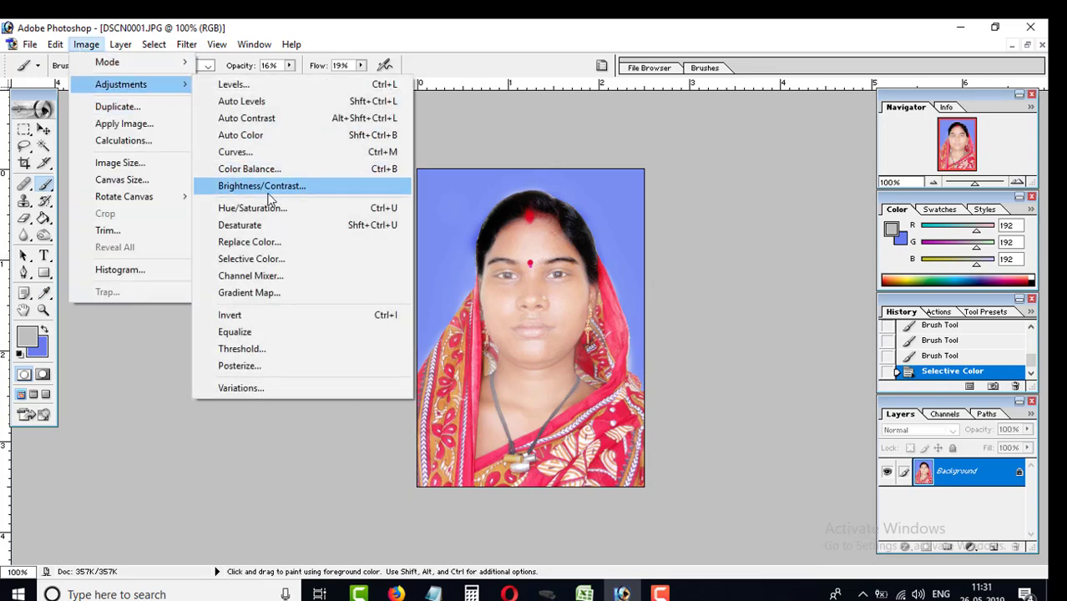
click(268, 187)
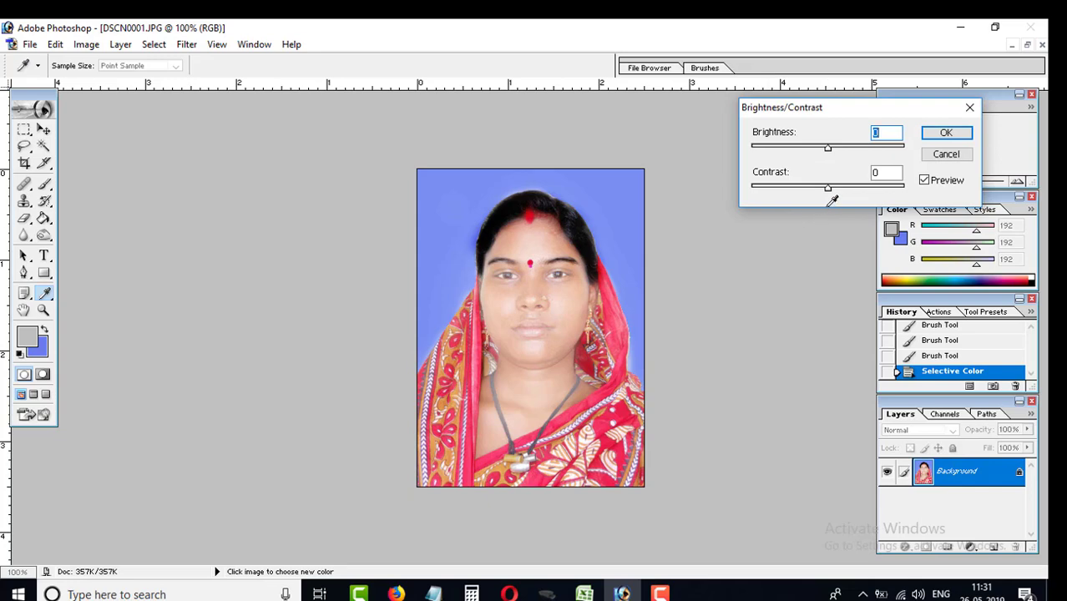
click(832, 190)
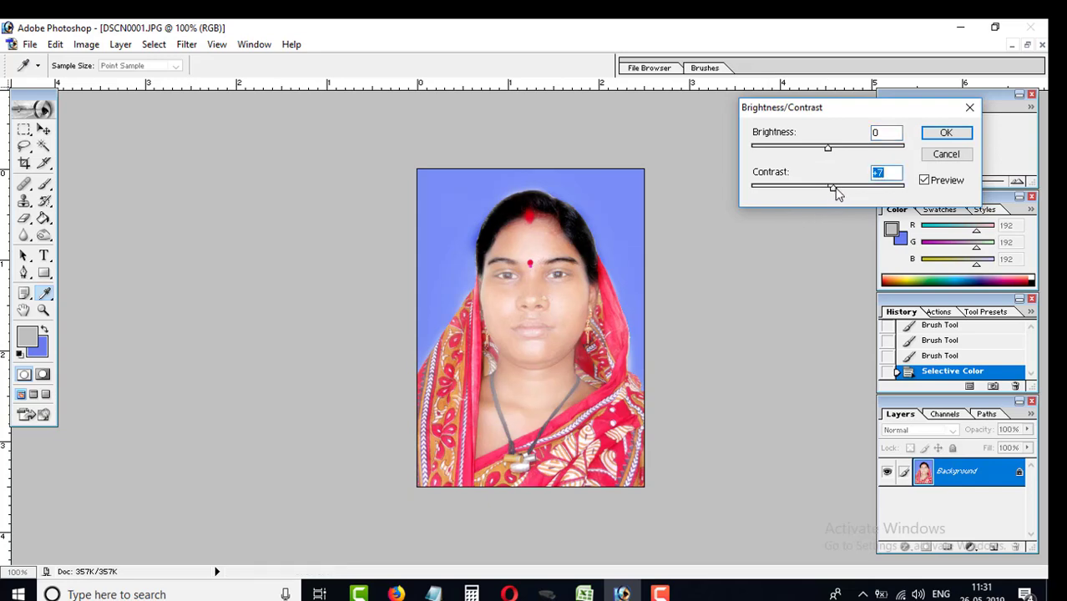
click(946, 133)
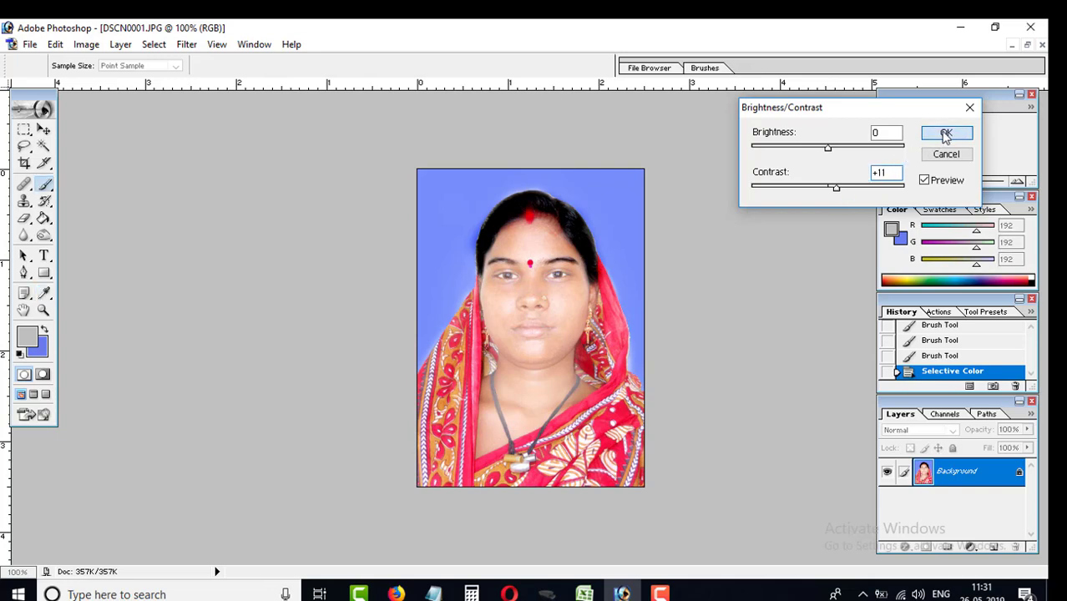
key(ctrl)
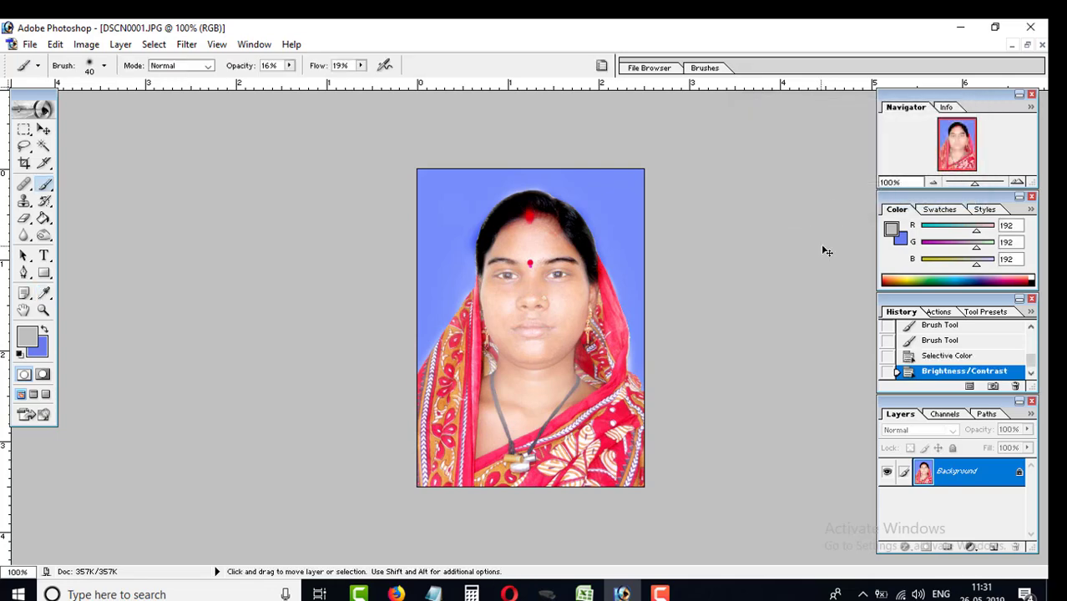
- Apply a Midtones Color Balance of -15, -15, -16 using Ctrl+B
key(ctrl+b)
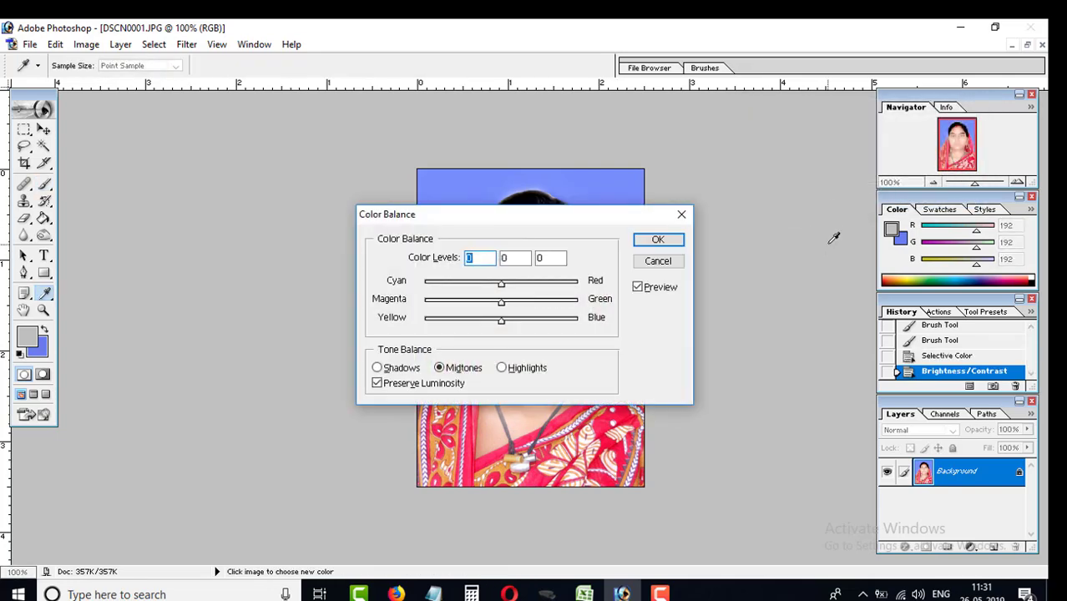
mouse_move(589, 226)
mouse_down()
mouse_move(521, 247)
mouse_move(274, 176)
mouse_up()
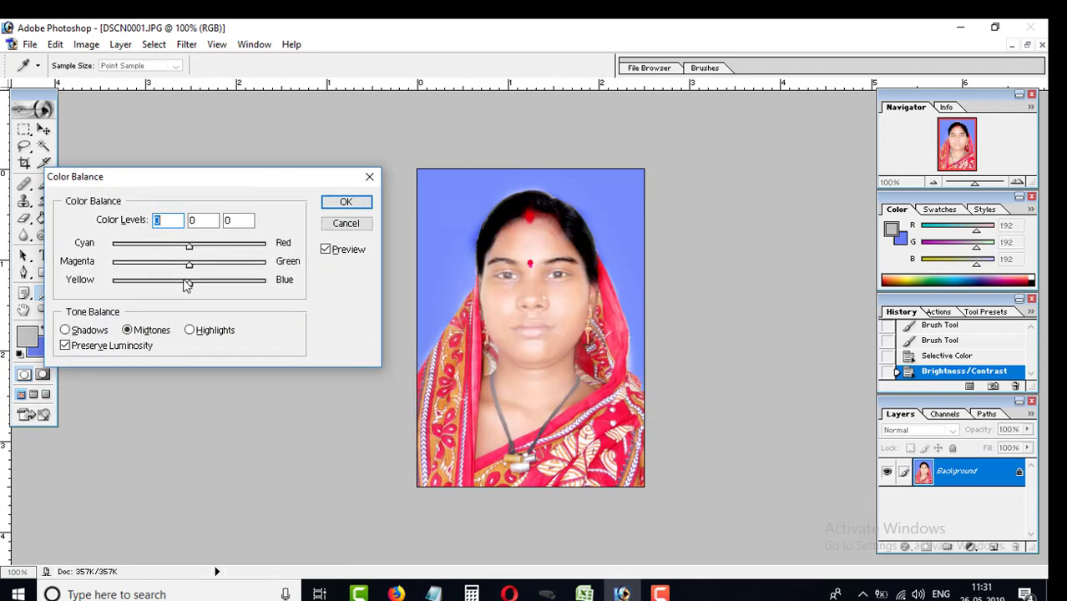
mouse_move(189, 283)
mouse_down()
mouse_move(165, 288)
mouse_move(171, 266)
mouse_move(238, 275)
mouse_move(151, 280)
mouse_move(230, 285)
mouse_move(173, 290)
mouse_move(219, 250)
mouse_move(150, 251)
mouse_move(216, 261)
mouse_move(178, 263)
mouse_up()
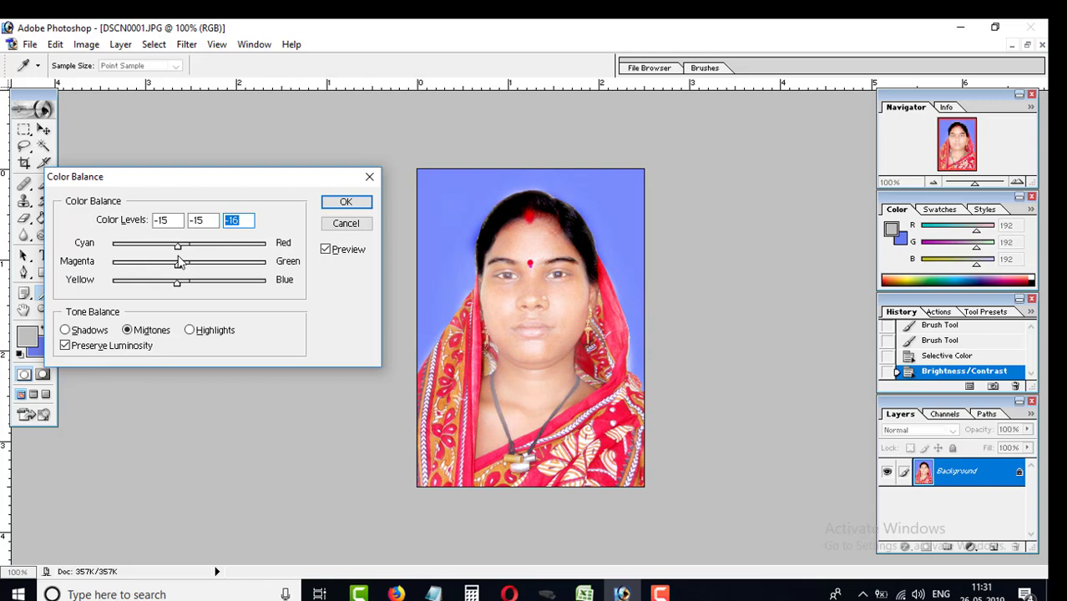
click(346, 202)
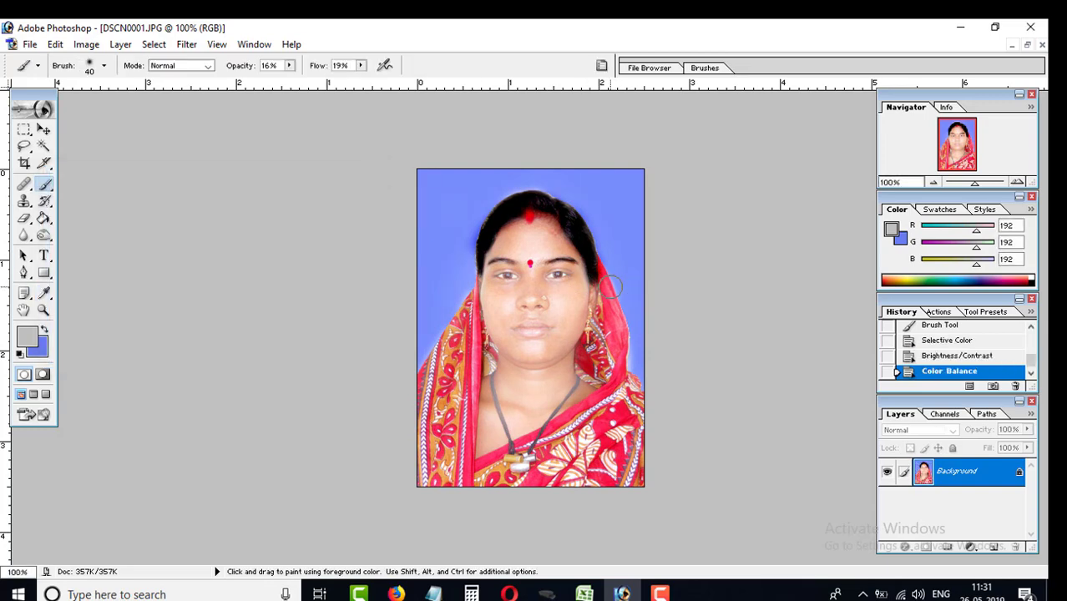
key(ctrl)
key(ctrl)
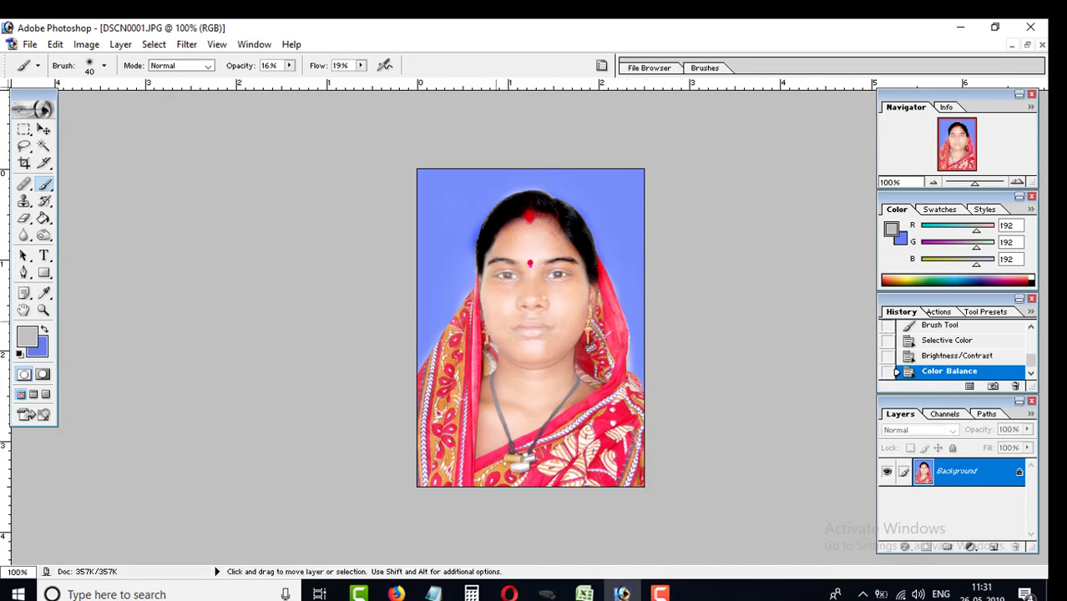
key(ctrl+u)
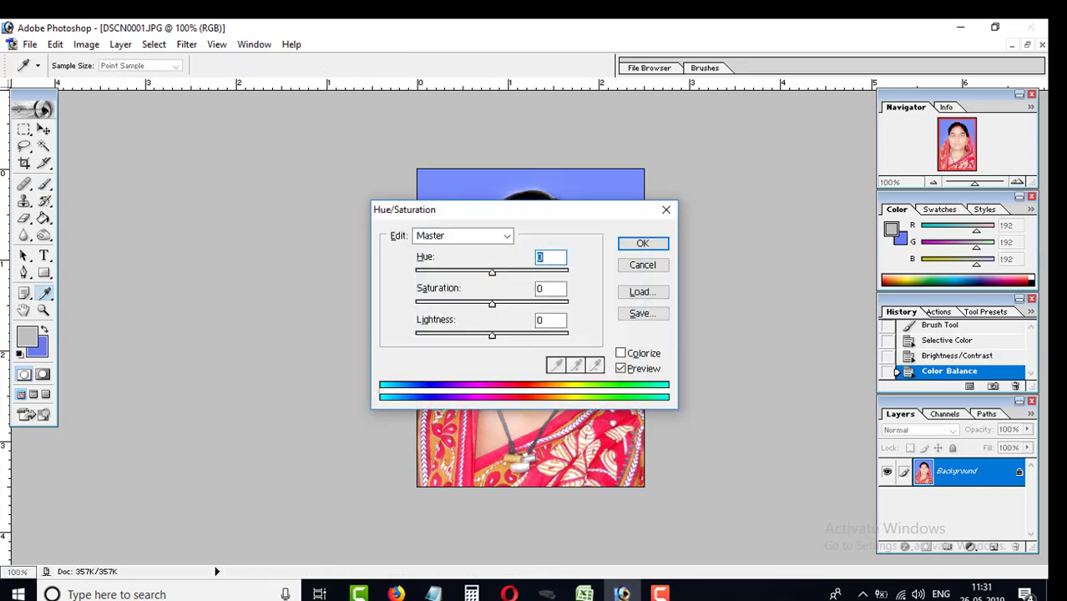
mouse_move(560, 219)
mouse_down()
mouse_move(231, 188)
mouse_move(257, 174)
mouse_up()
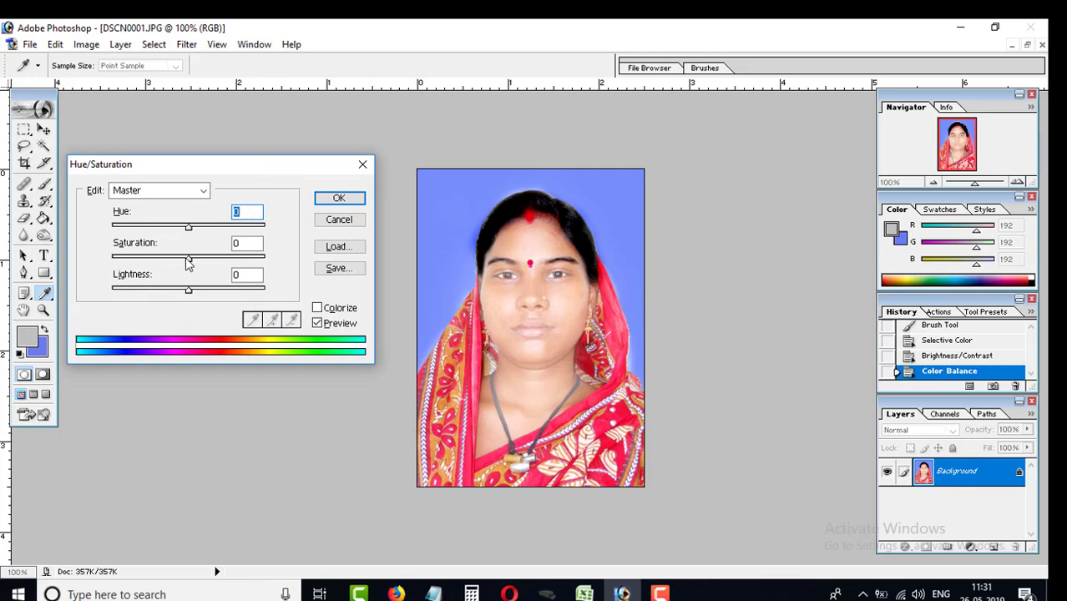
drag(188, 262, 111, 259)
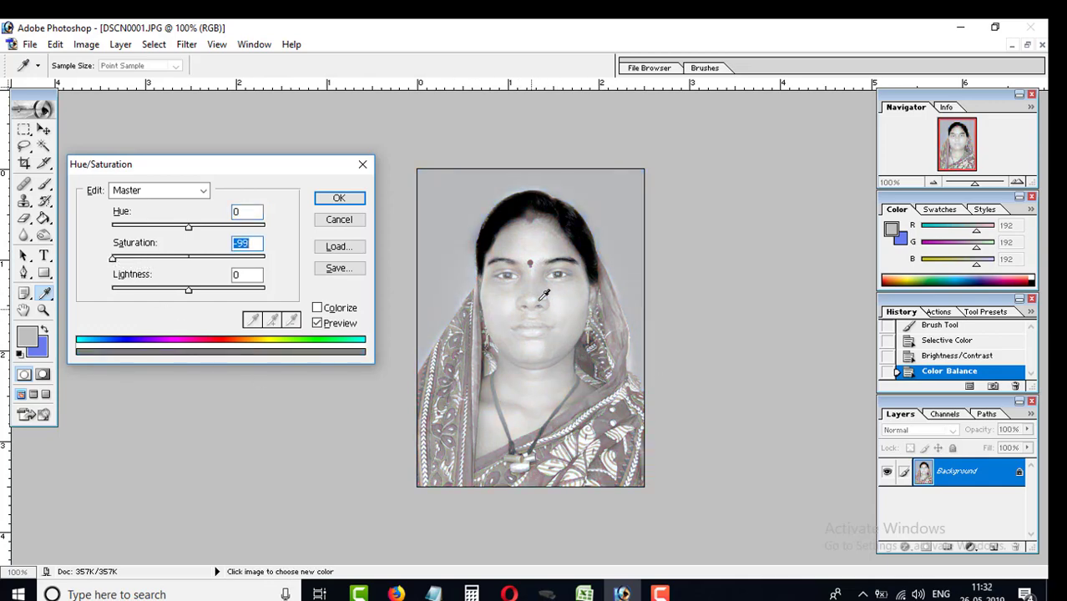
click(363, 166)
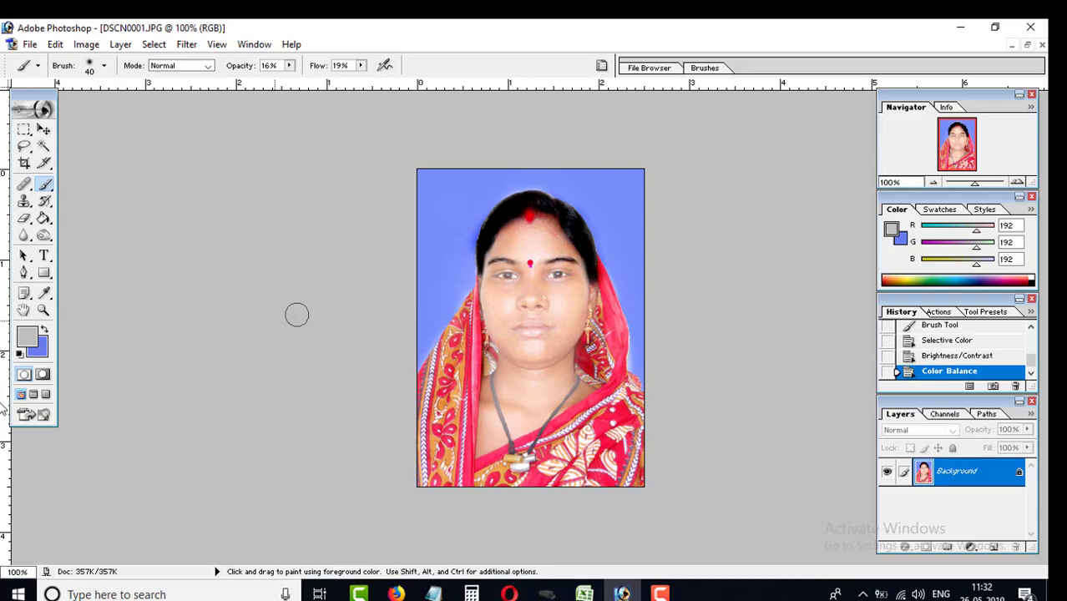
click(45, 204)
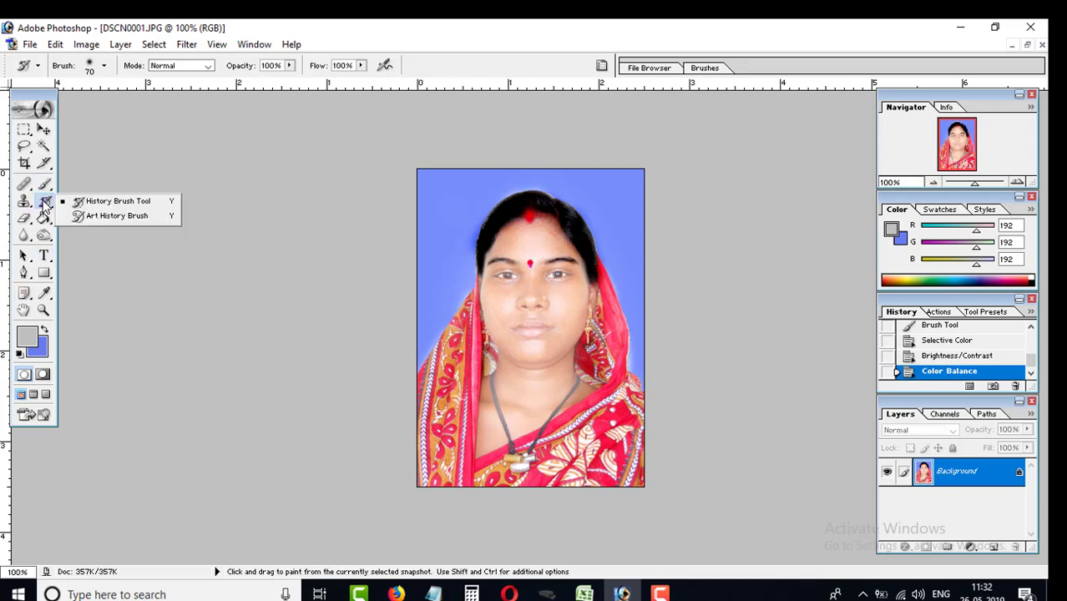
click(106, 207)
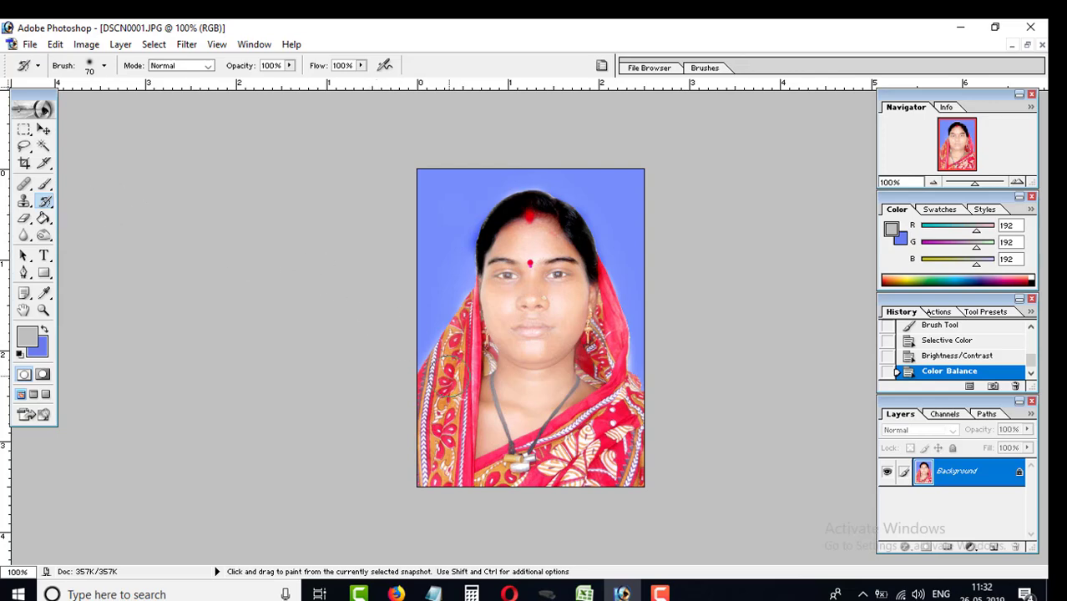
key(bracketright)
key(bracketright)
key(bracketright)
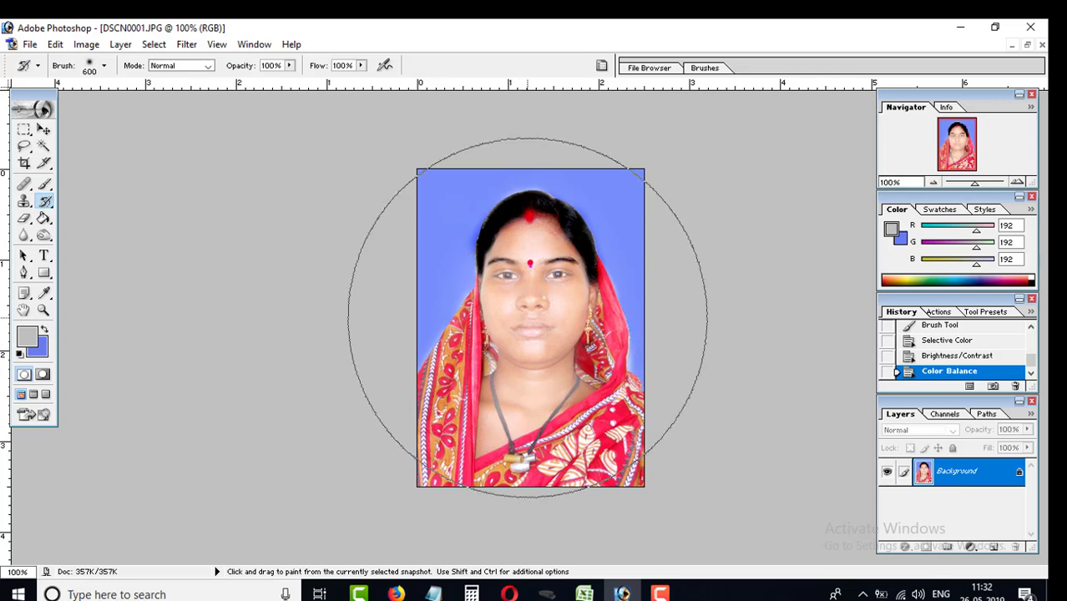
key(bracketright)
key(bracketright)
key(bracketleft)
mouse_move(536, 334)
mouse_down()
mouse_move(500, 358)
mouse_move(536, 310)
mouse_move(588, 311)
mouse_move(516, 381)
mouse_move(450, 322)
mouse_move(578, 310)
mouse_move(509, 399)
mouse_move(495, 306)
mouse_up()
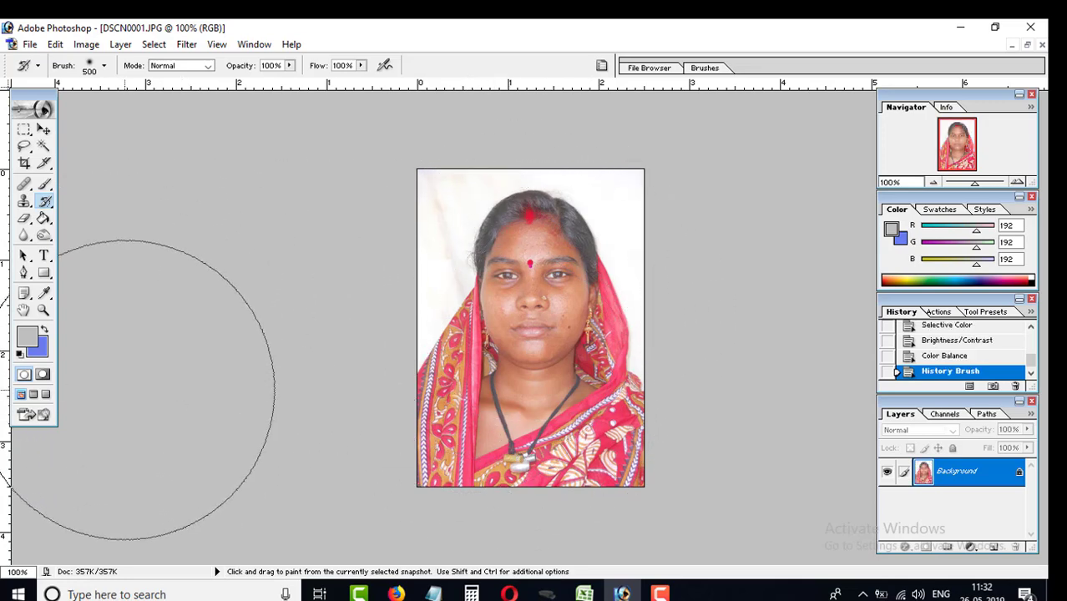
key(ctrl)
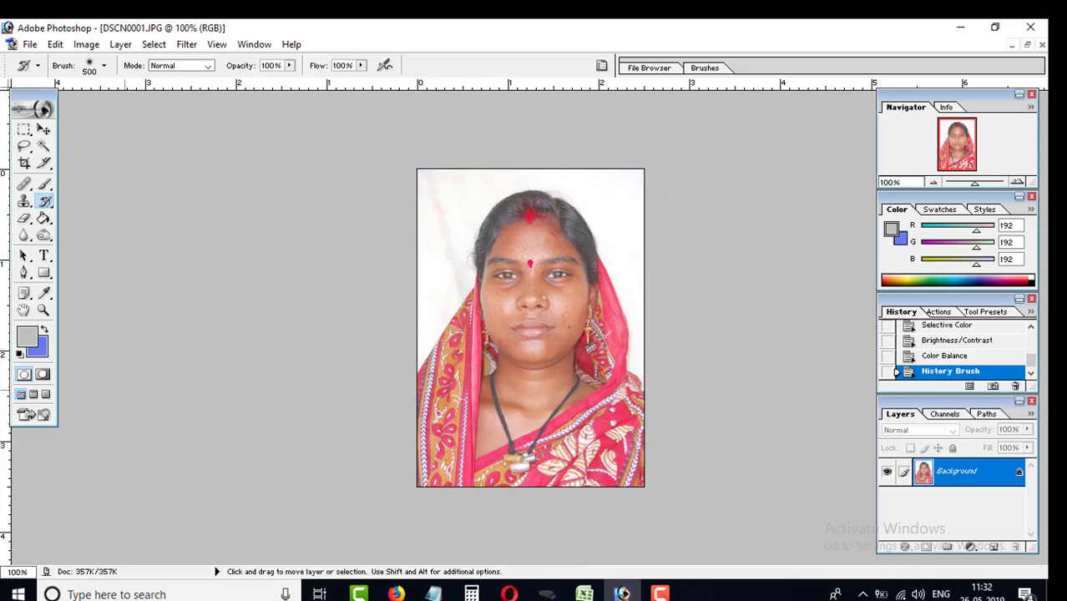
key(ctrl+z)
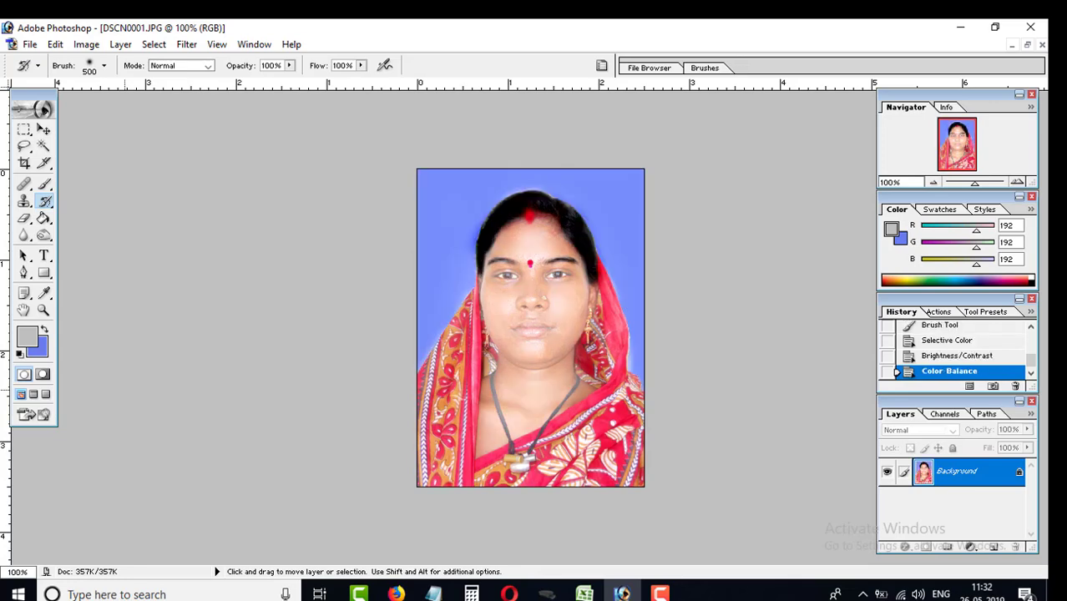
key(ctrl+z)
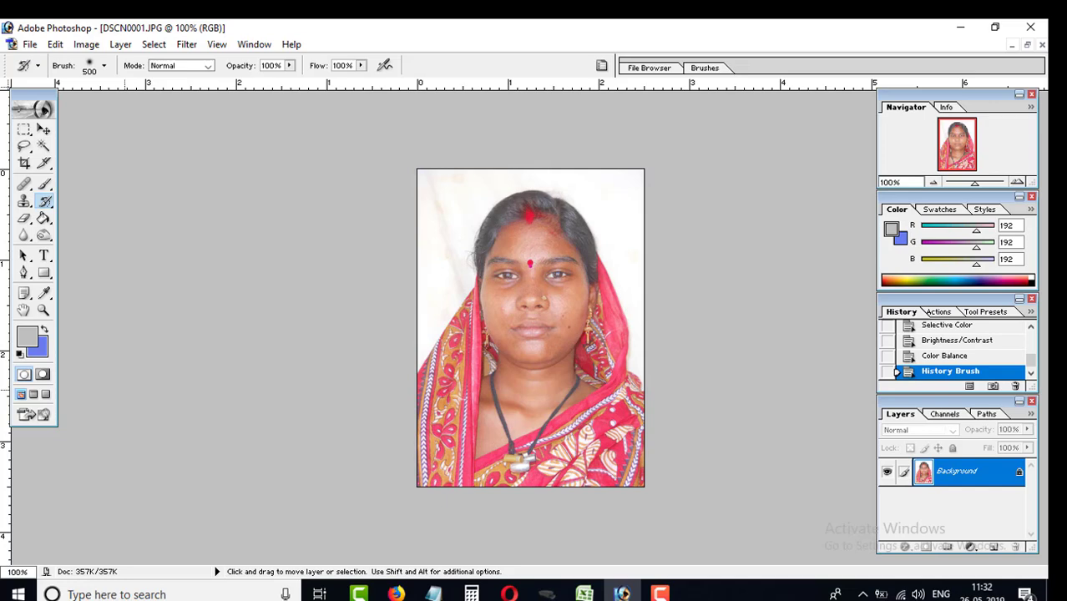
key(ctrl+z)
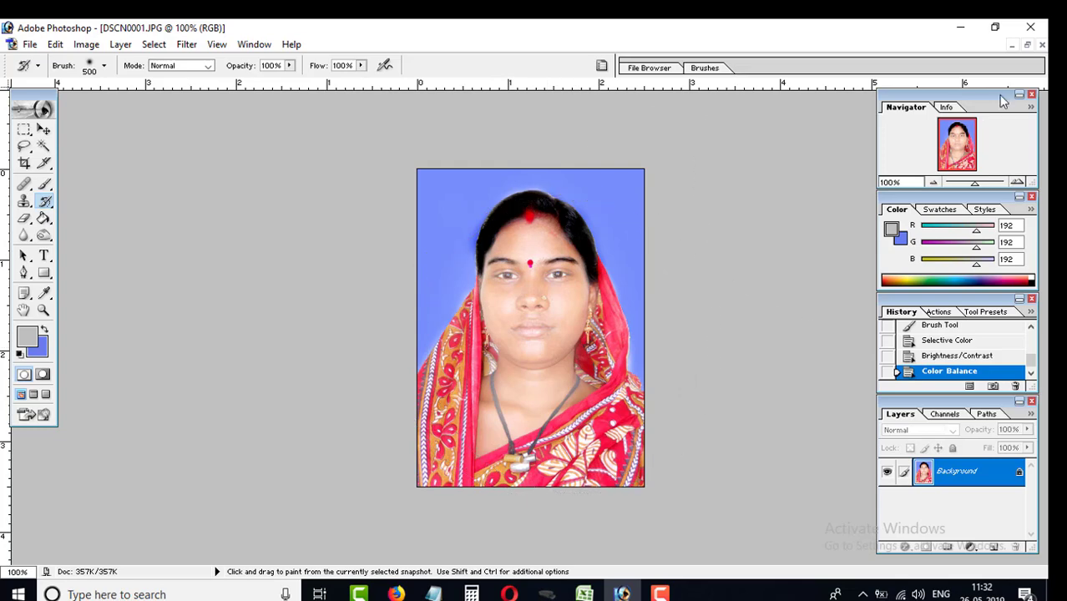
click(1027, 46)
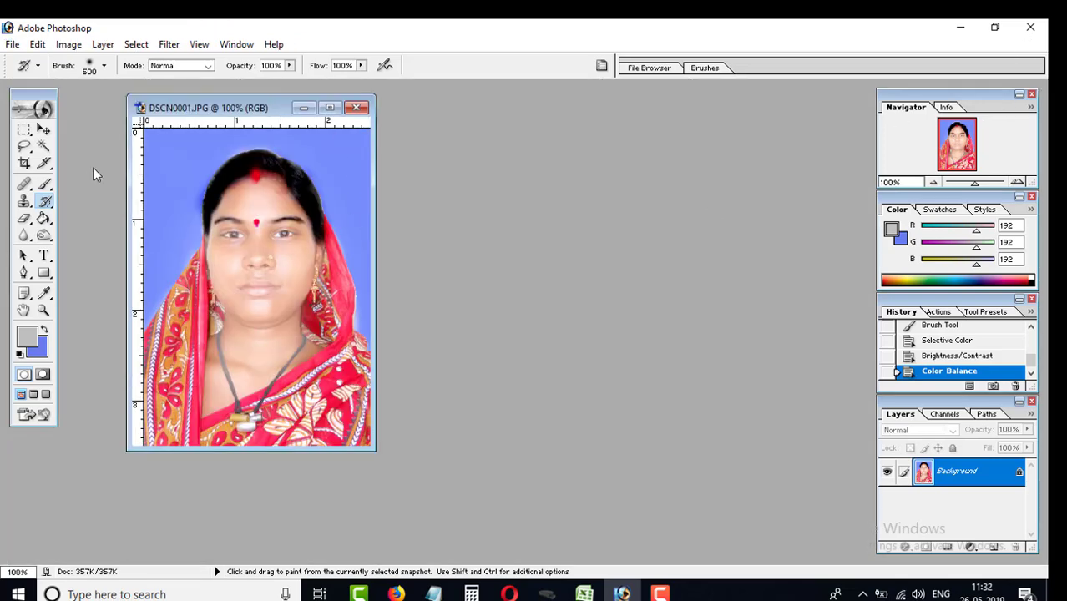
click(46, 131)
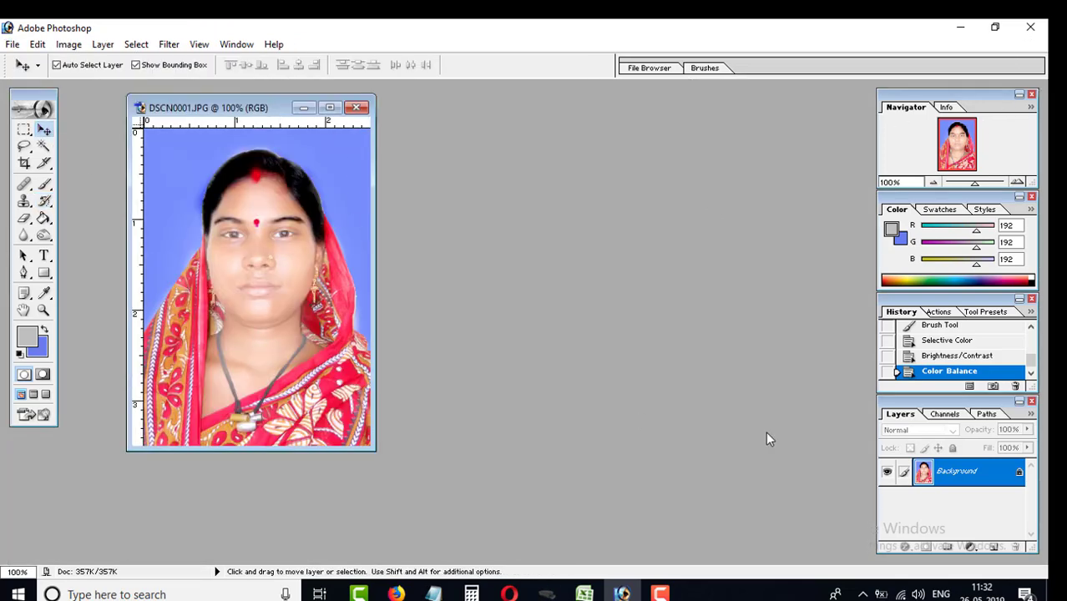
double_click(629, 257)
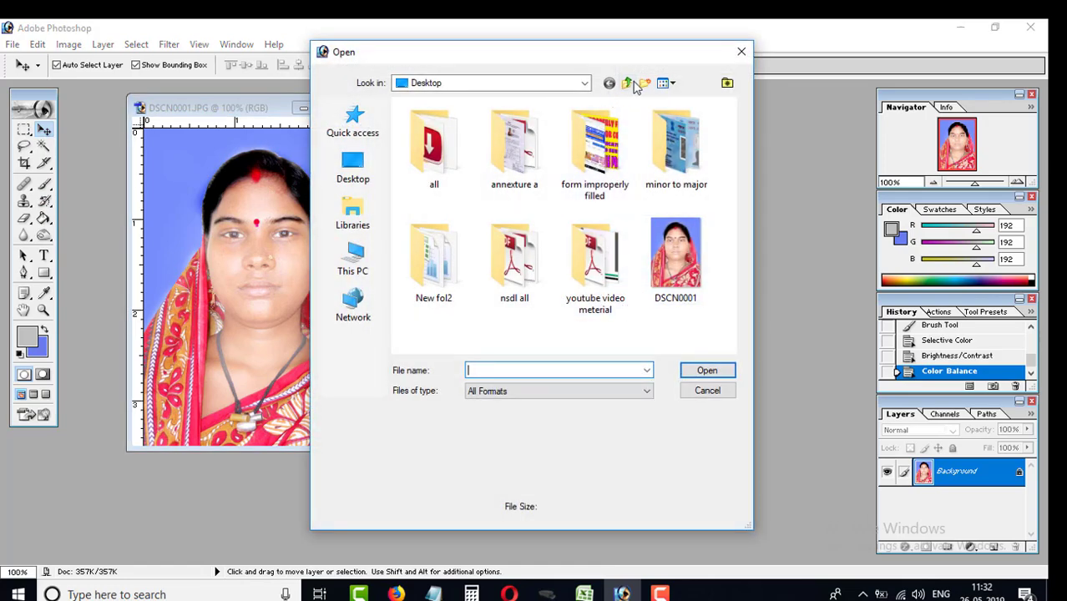
click(627, 84)
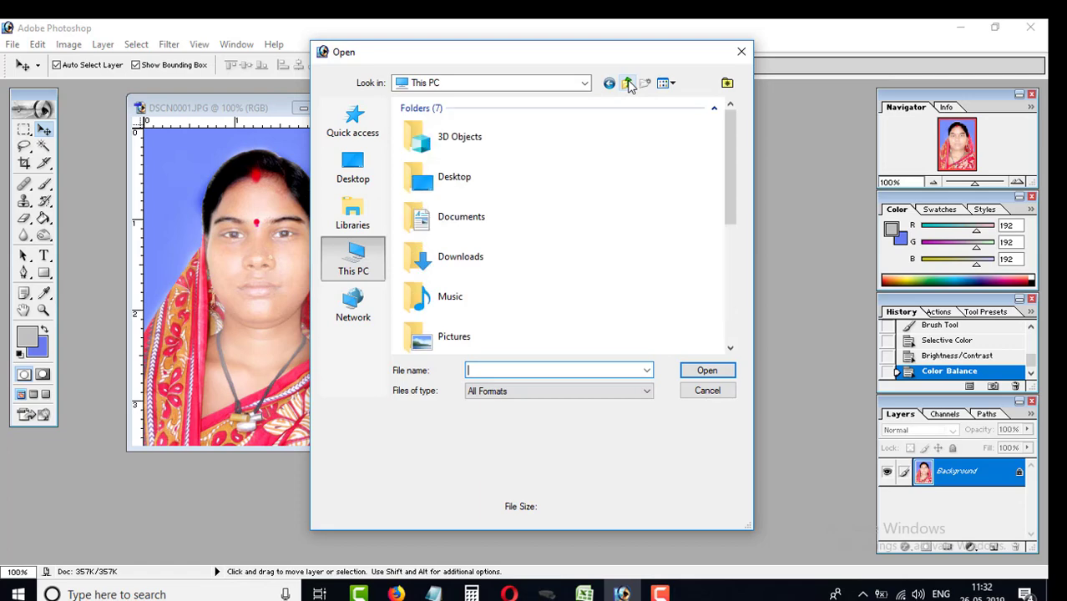
click(628, 83)
scroll(488, 313, down, 5)
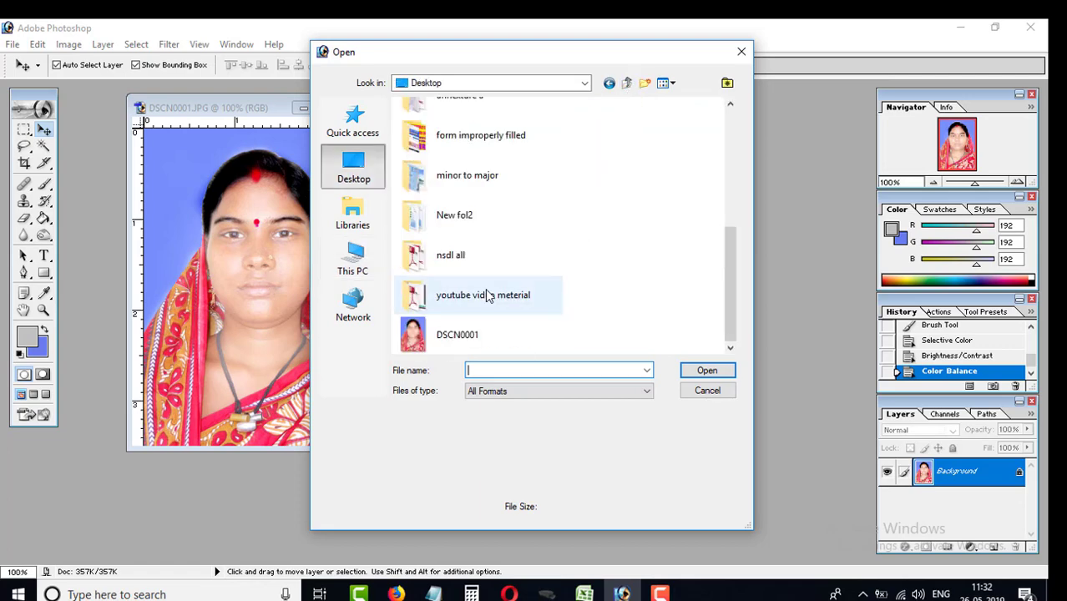
click(353, 254)
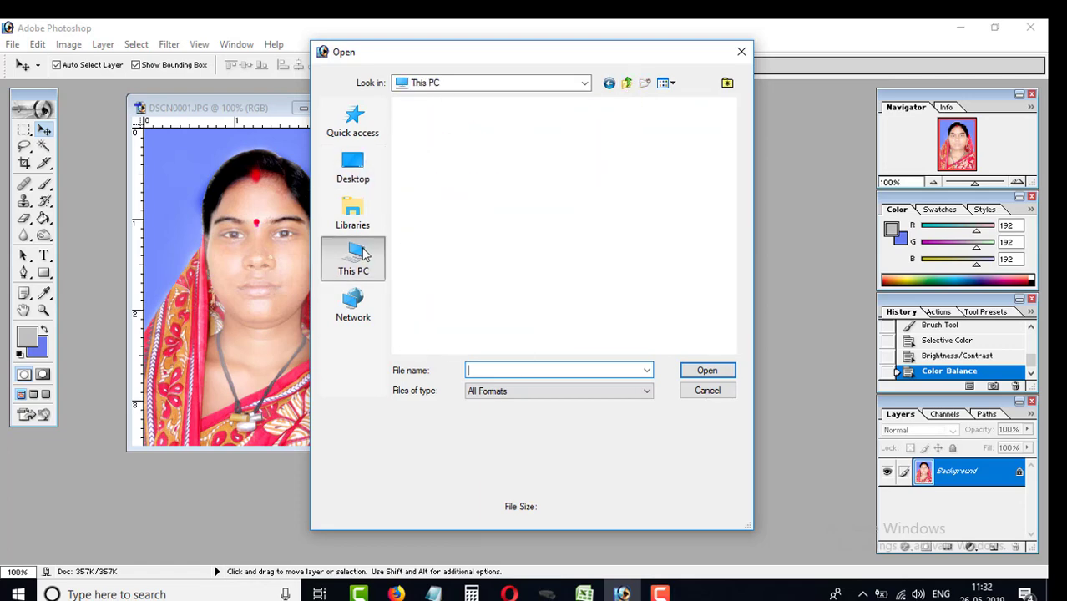
scroll(514, 242, down, 5)
double_click(484, 214)
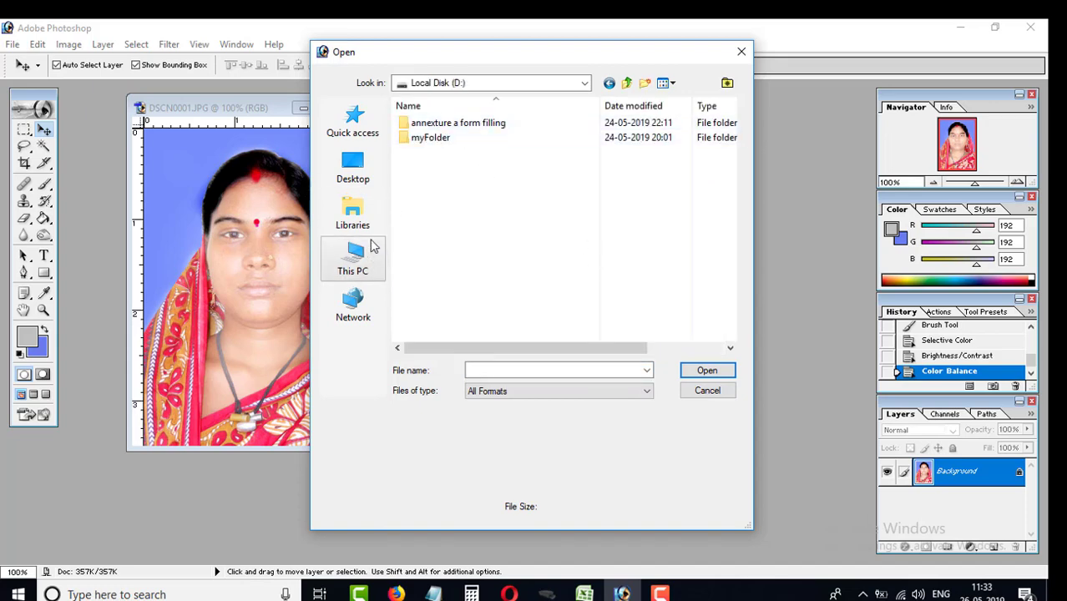
click(360, 176)
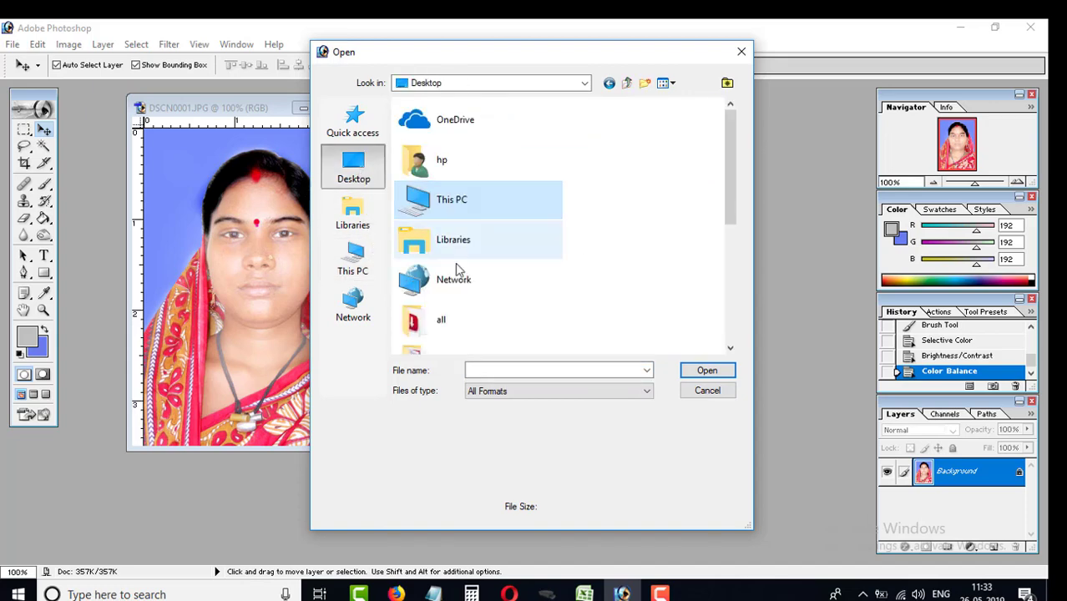
scroll(447, 209, down, 3)
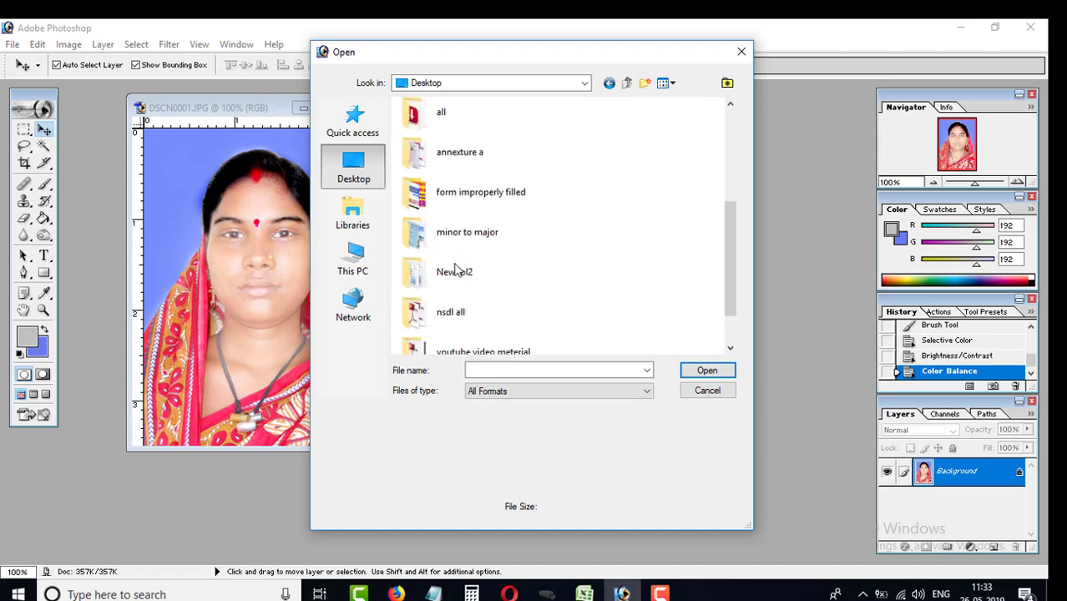
click(740, 52)
click(12, 46)
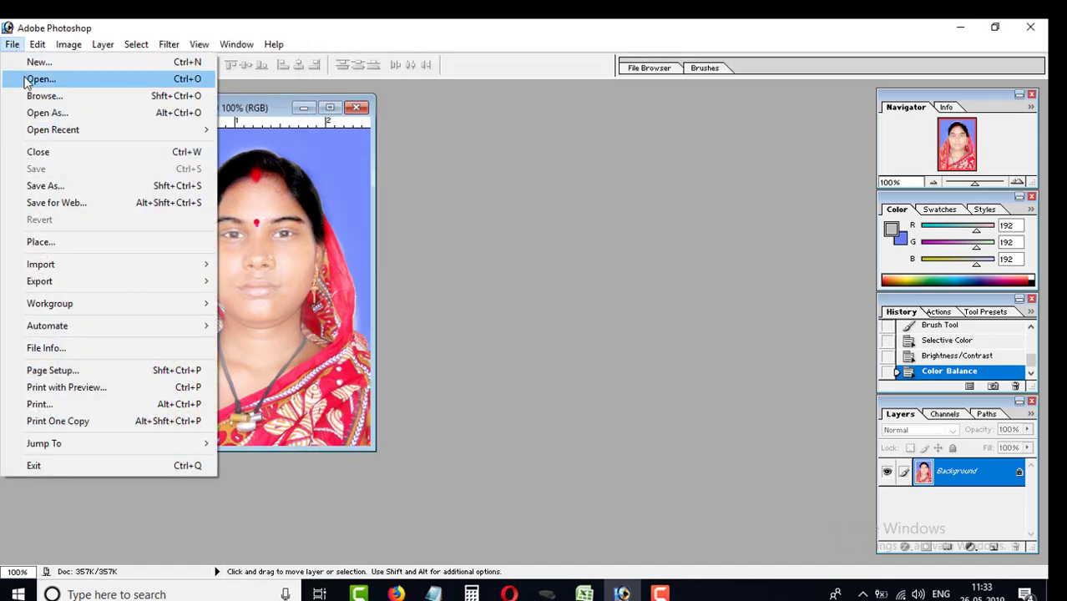
- Create a new blank A4 document at 300 pixels/inch
click(39, 64)
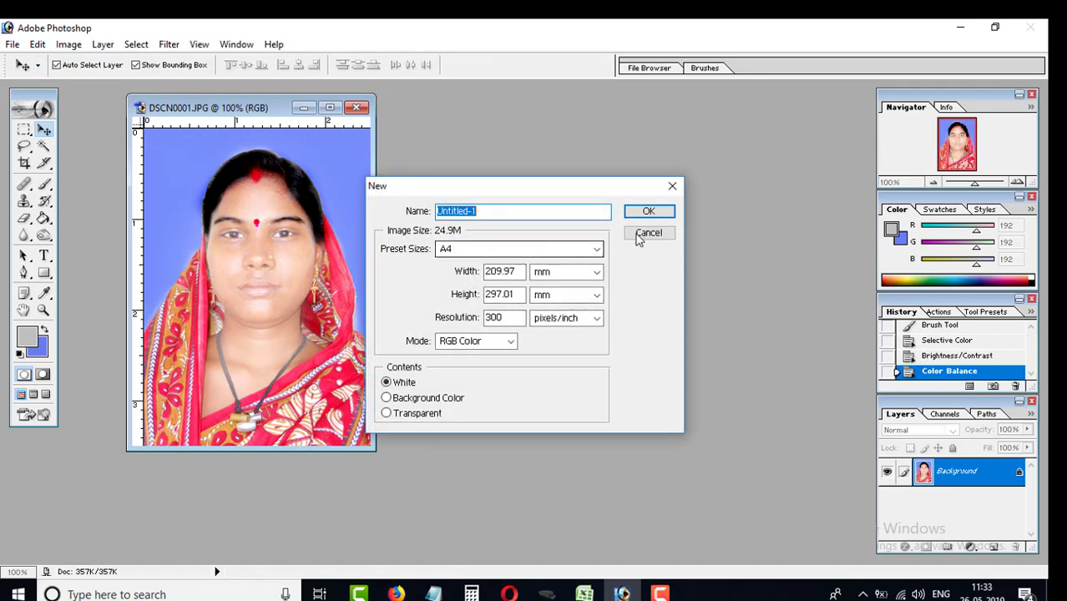
click(647, 210)
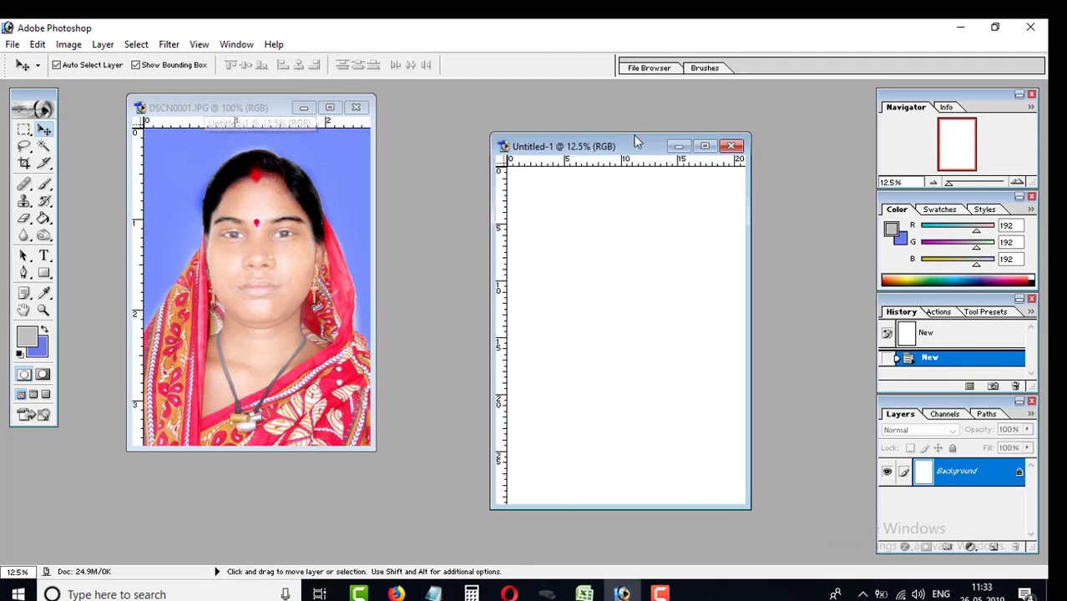
drag(204, 102, 646, 129)
- Move the portrait onto the A4 page and place a second copy beside it
click(285, 296)
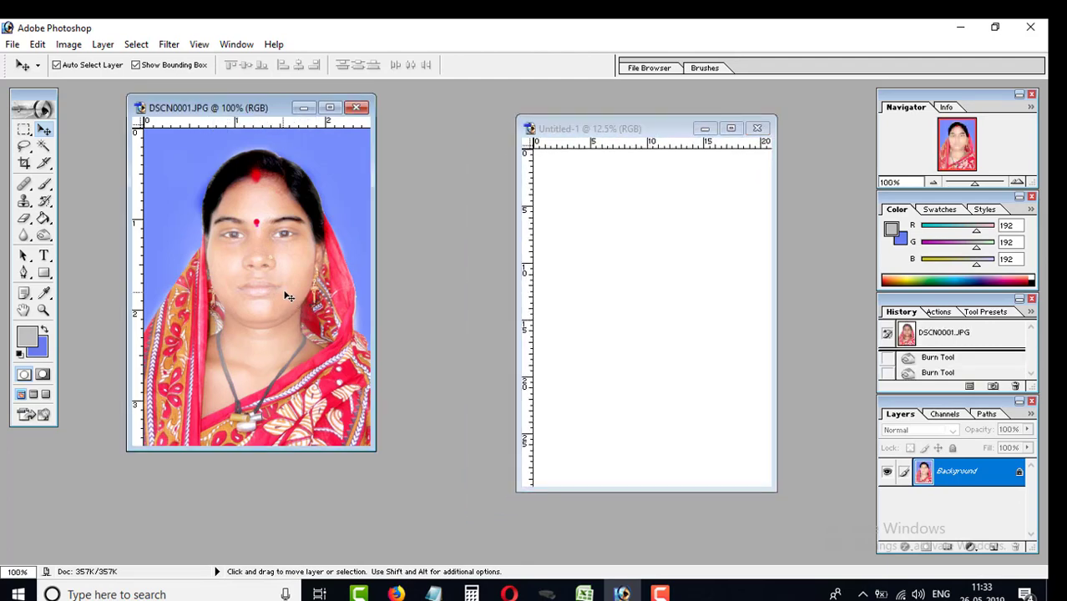
mouse_move(285, 296)
mouse_down()
mouse_move(580, 216)
mouse_move(555, 178)
mouse_up()
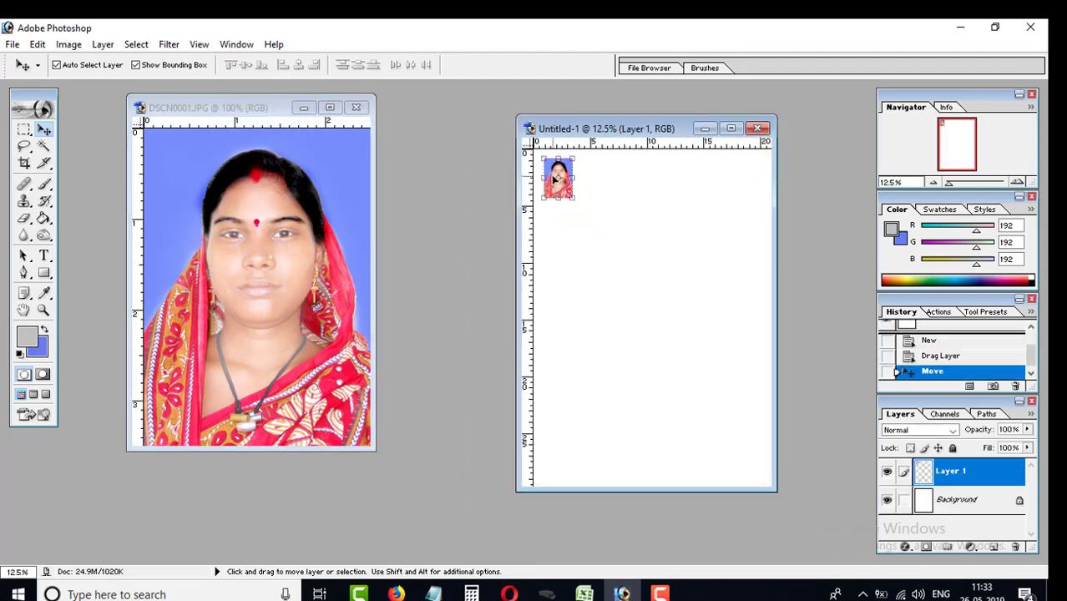
key(alt)
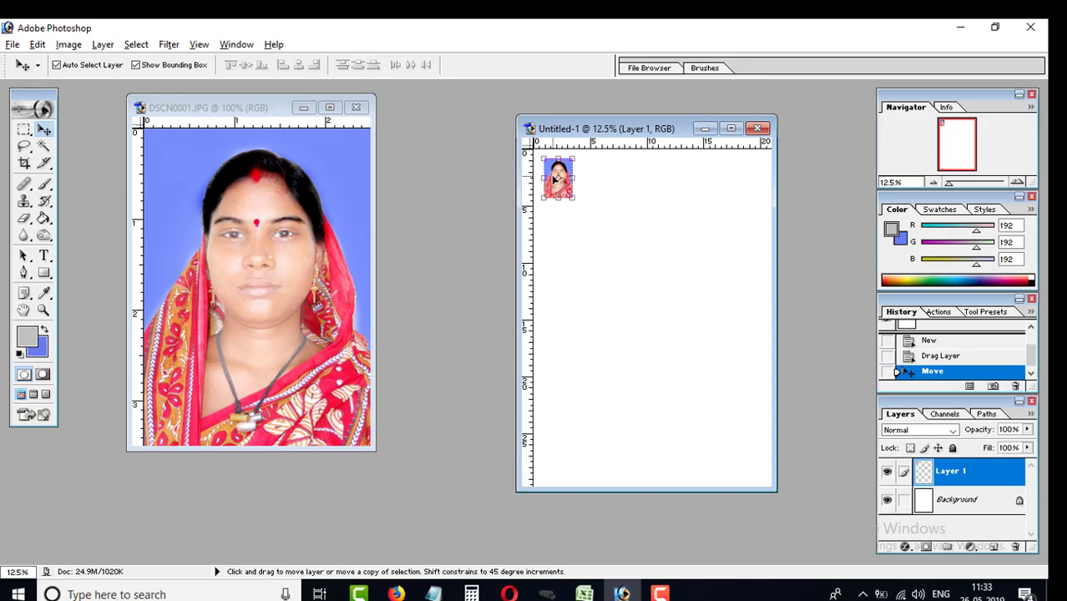
drag(558, 184, 592, 187)
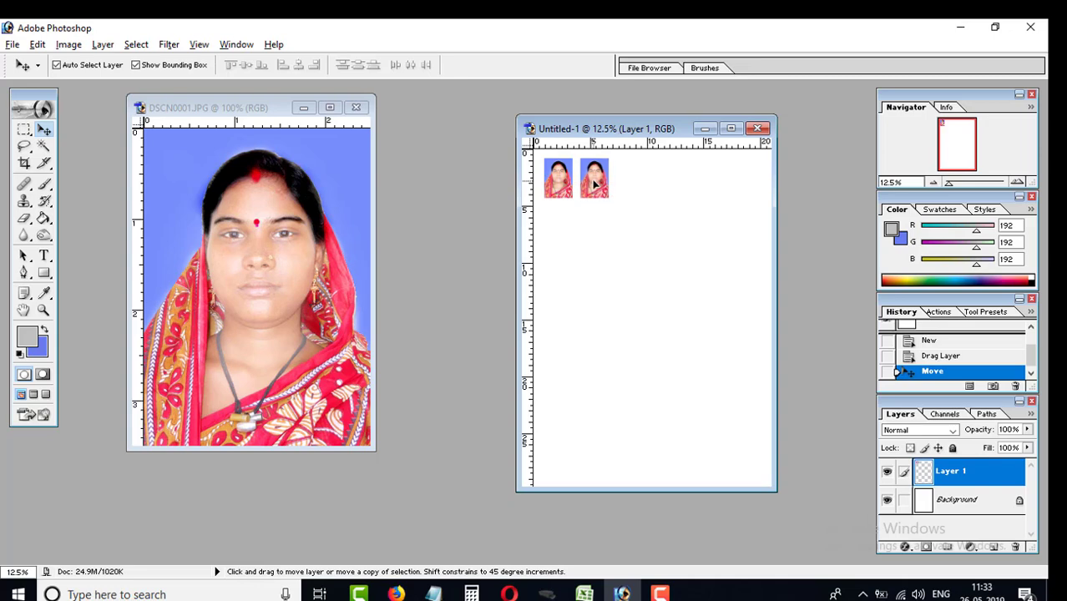
- Line up the copied portraits and merge the photo layers with Ctrl+E
mouse_move(592, 187)
mouse_down()
mouse_move(737, 184)
mouse_move(735, 235)
mouse_move(546, 238)
mouse_up()
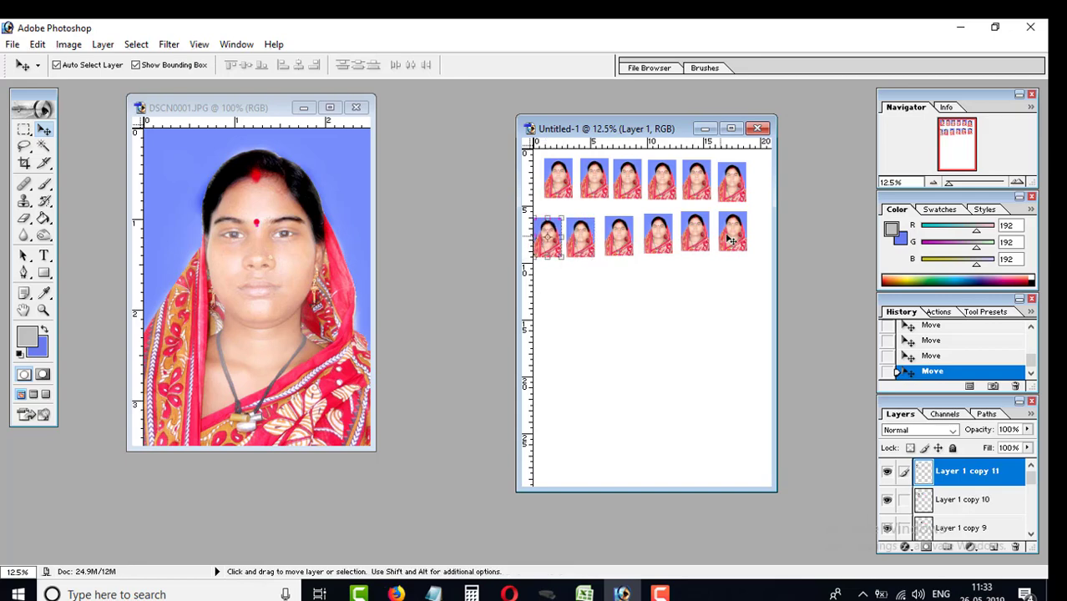
click(731, 235)
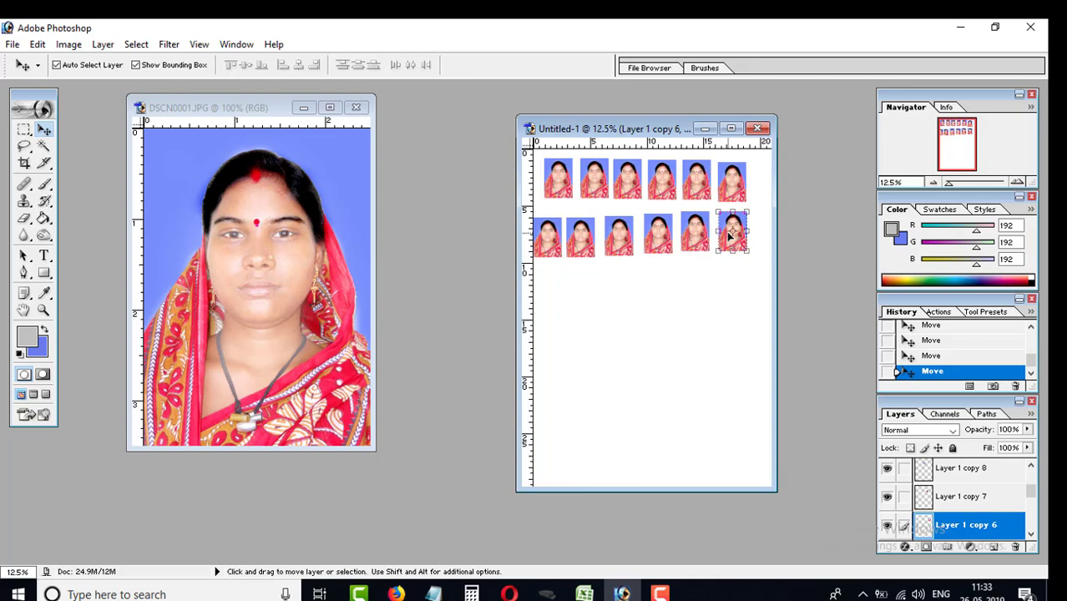
key(ctrl+e)
key(ctrl+e)
key(ctrl+e)
key(ctrl+e)
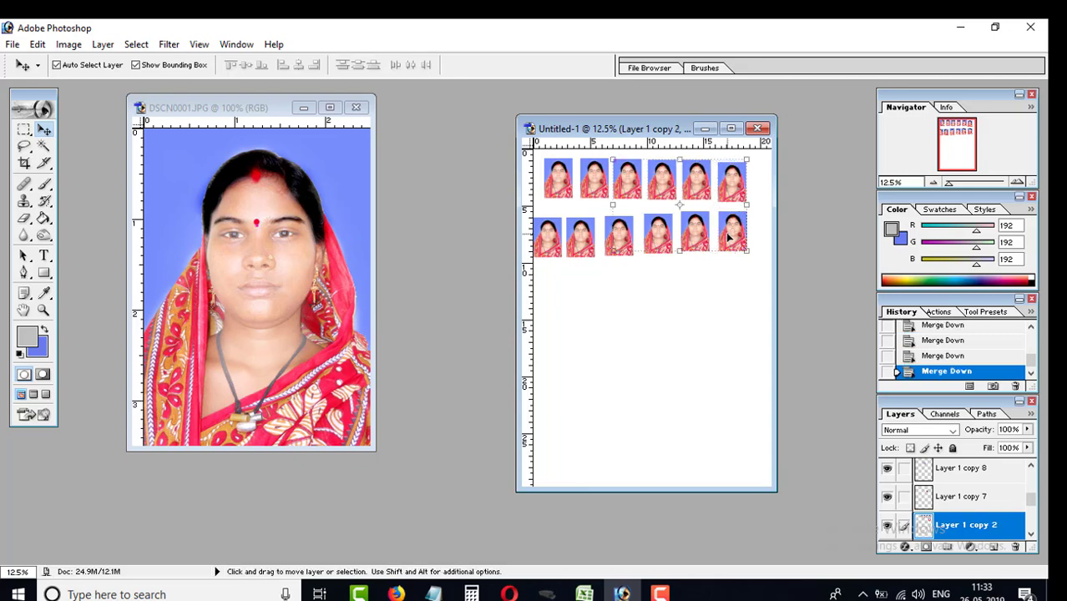
key(ctrl+e)
key(ctrl+e)
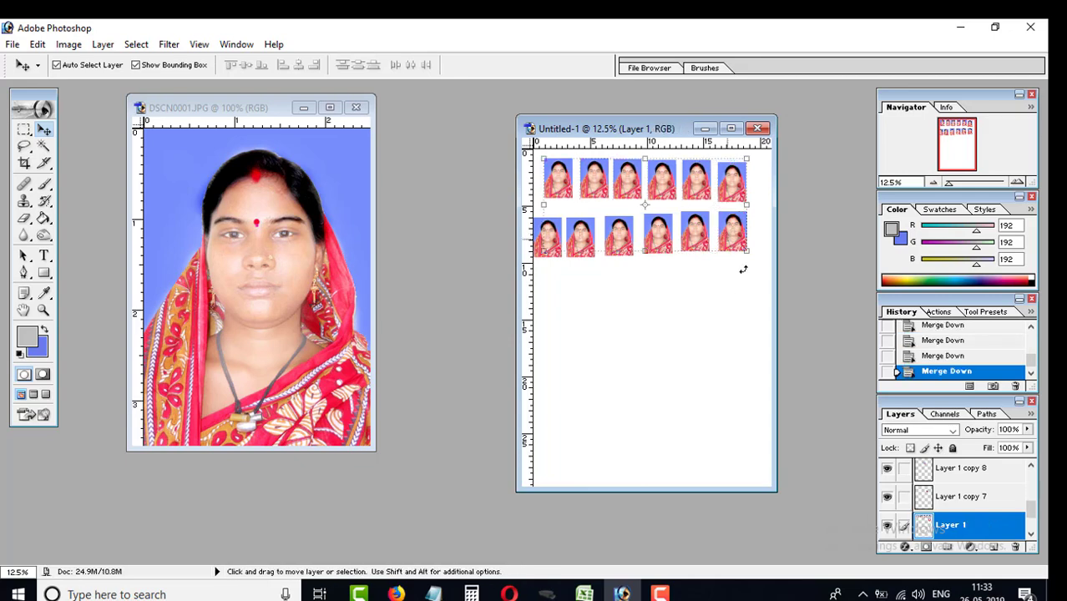
- Alt-drag a copy of the merged photo grid down to form a third row
click(659, 237)
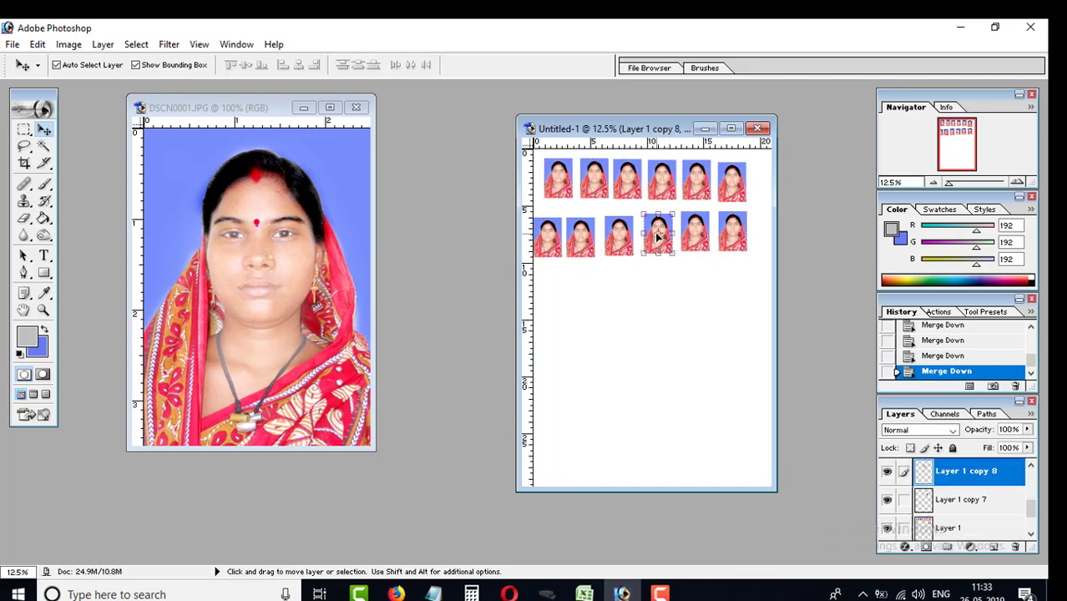
click(736, 235)
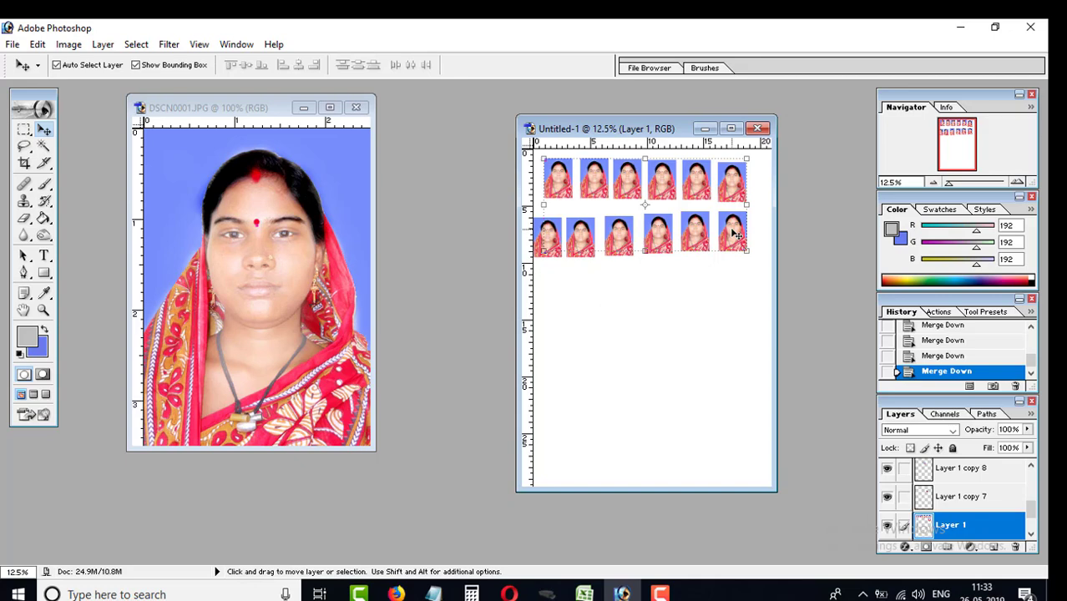
key(alt)
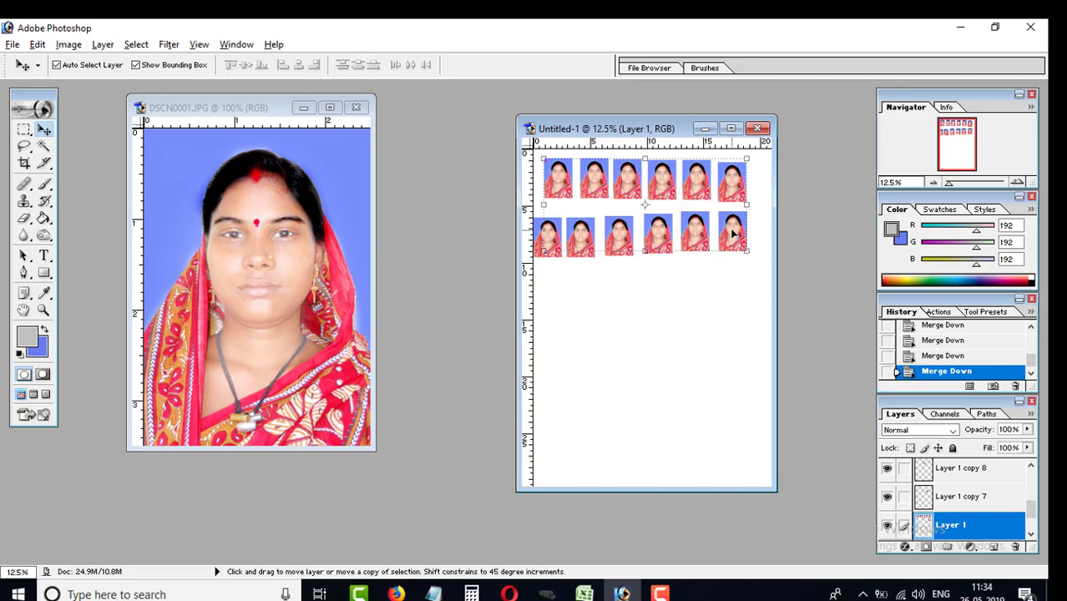
mouse_move(733, 237)
mouse_down()
mouse_move(739, 349)
mouse_move(731, 343)
mouse_up()
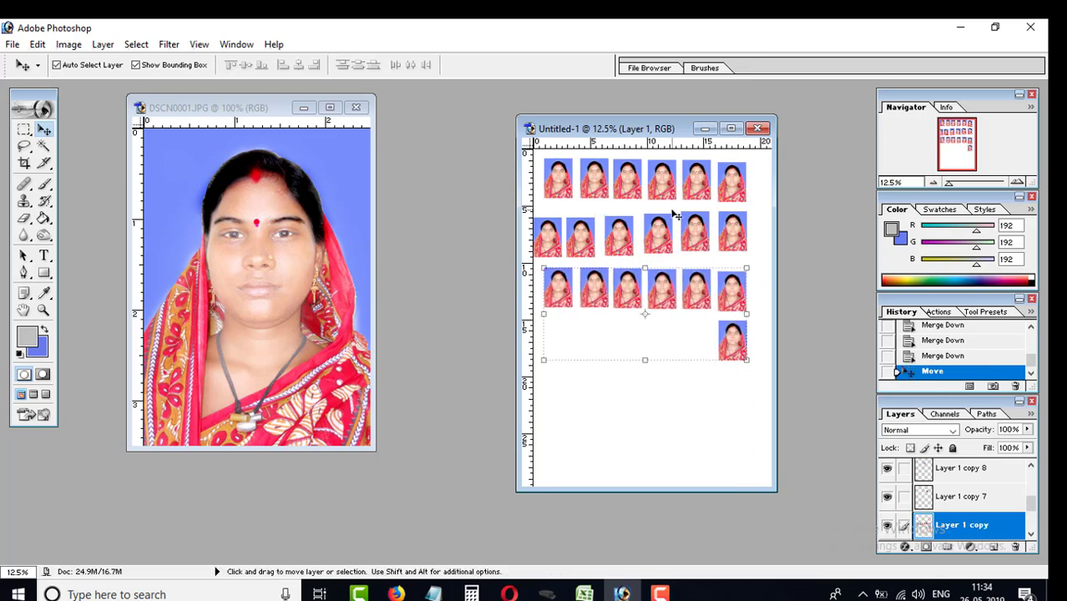
click(14, 45)
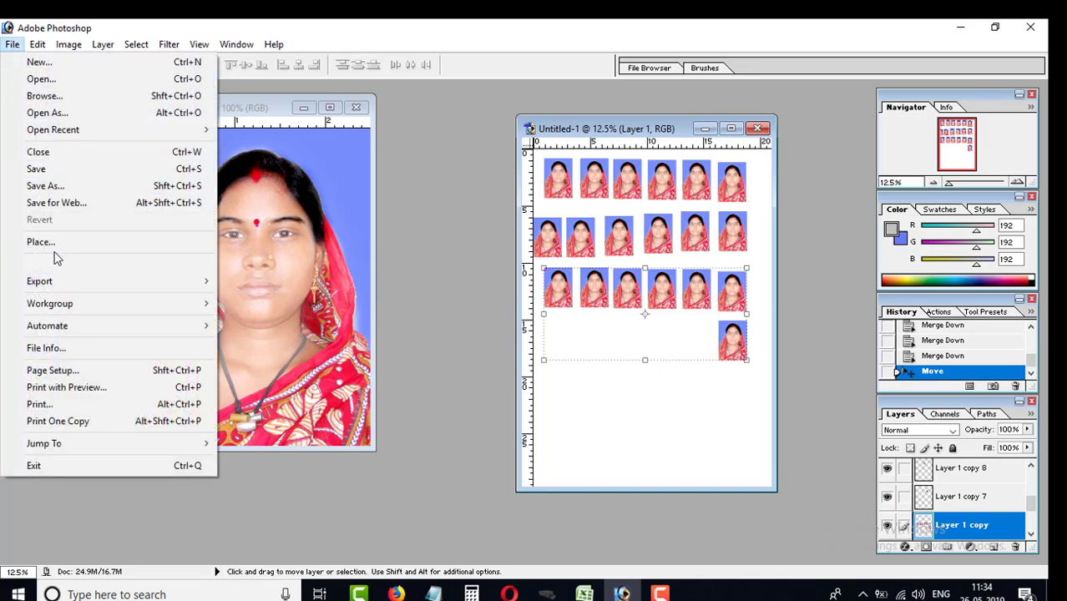
click(60, 406)
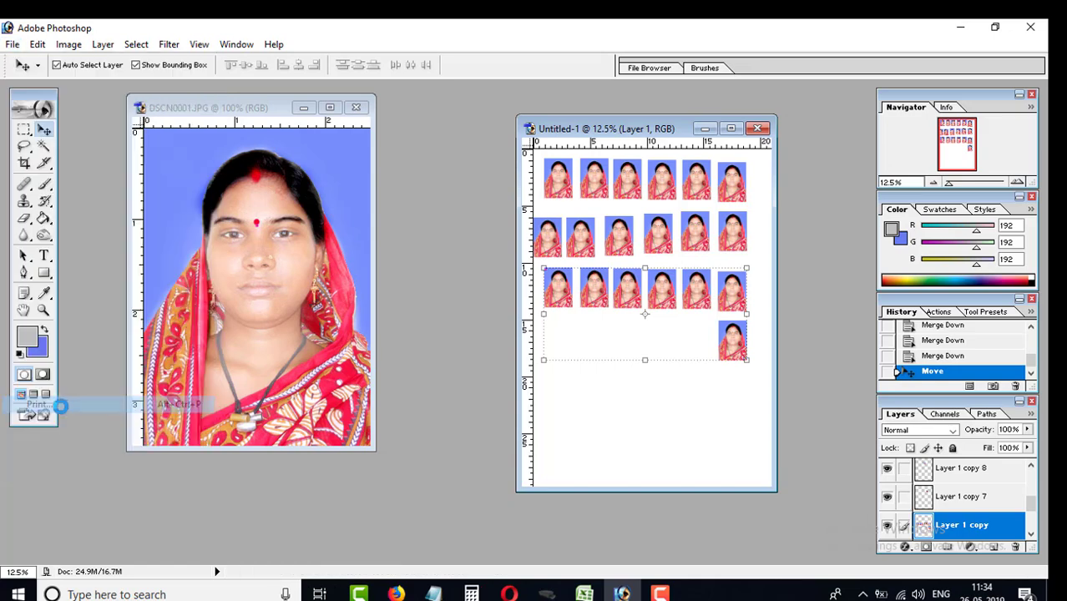
click(556, 127)
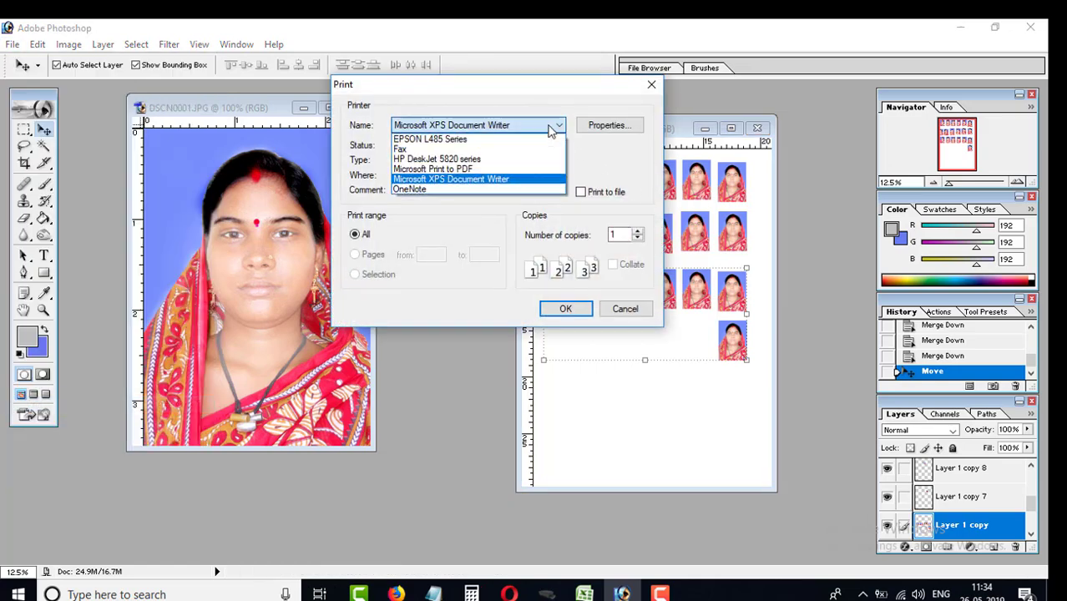
click(480, 159)
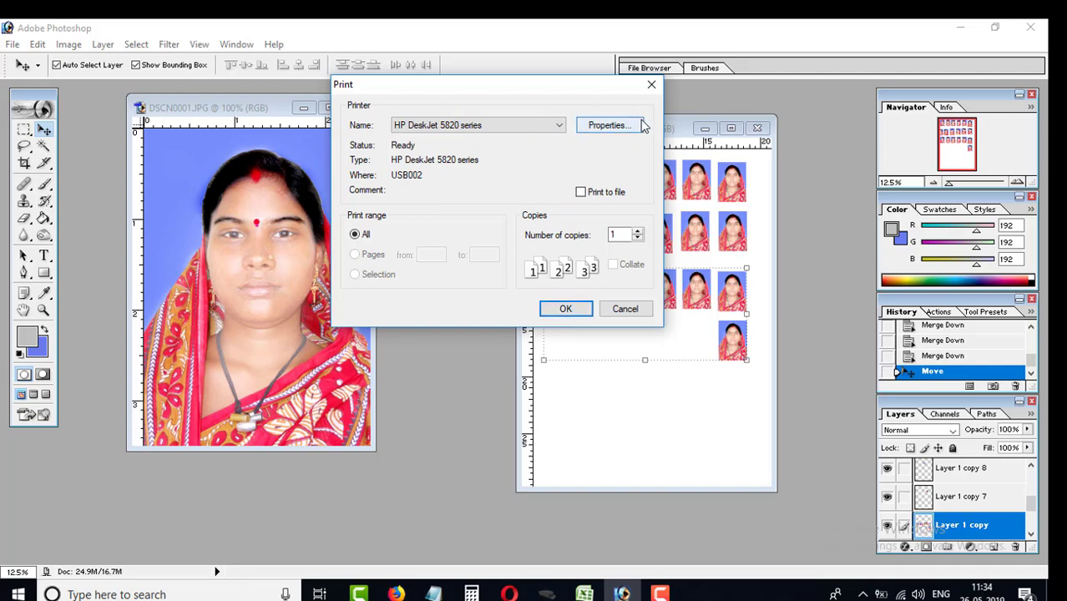
click(651, 84)
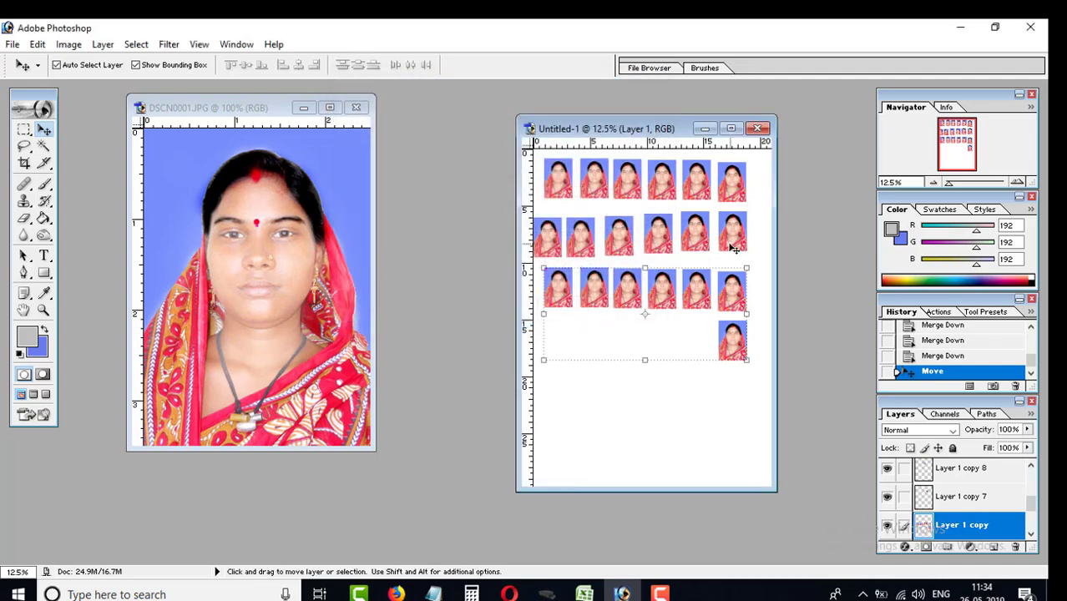